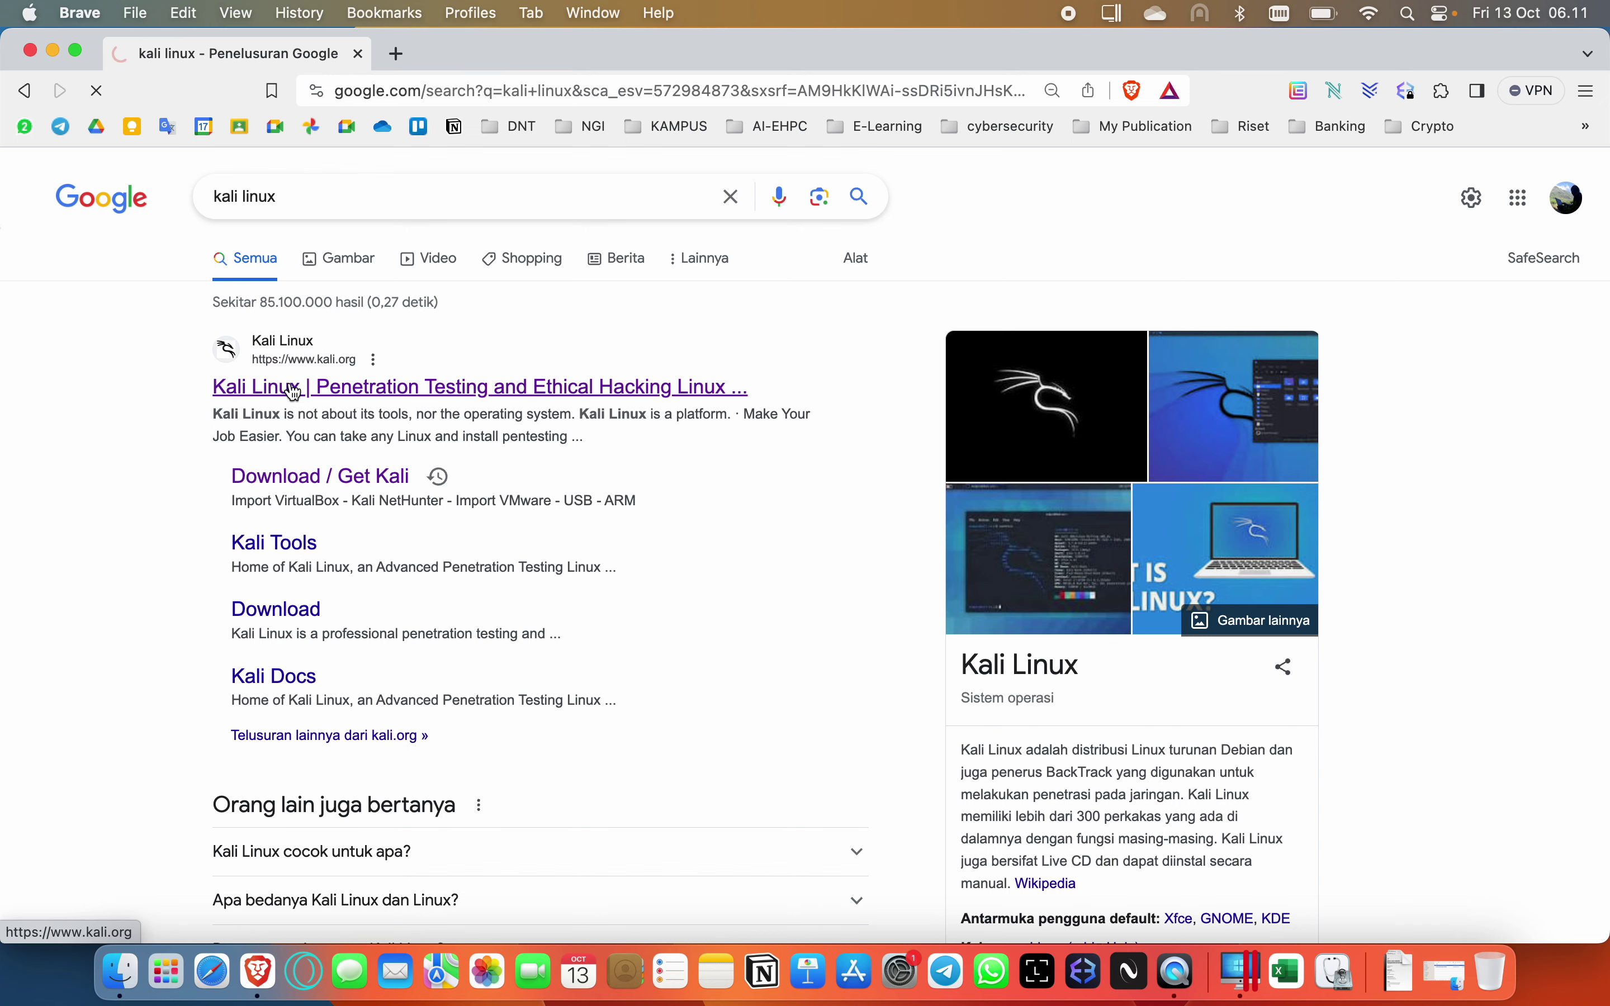
Open kali.org from the 'Kali Linux | Penetration Testing and Ethical Hacking Linux' Google result.
left_click(294, 392)
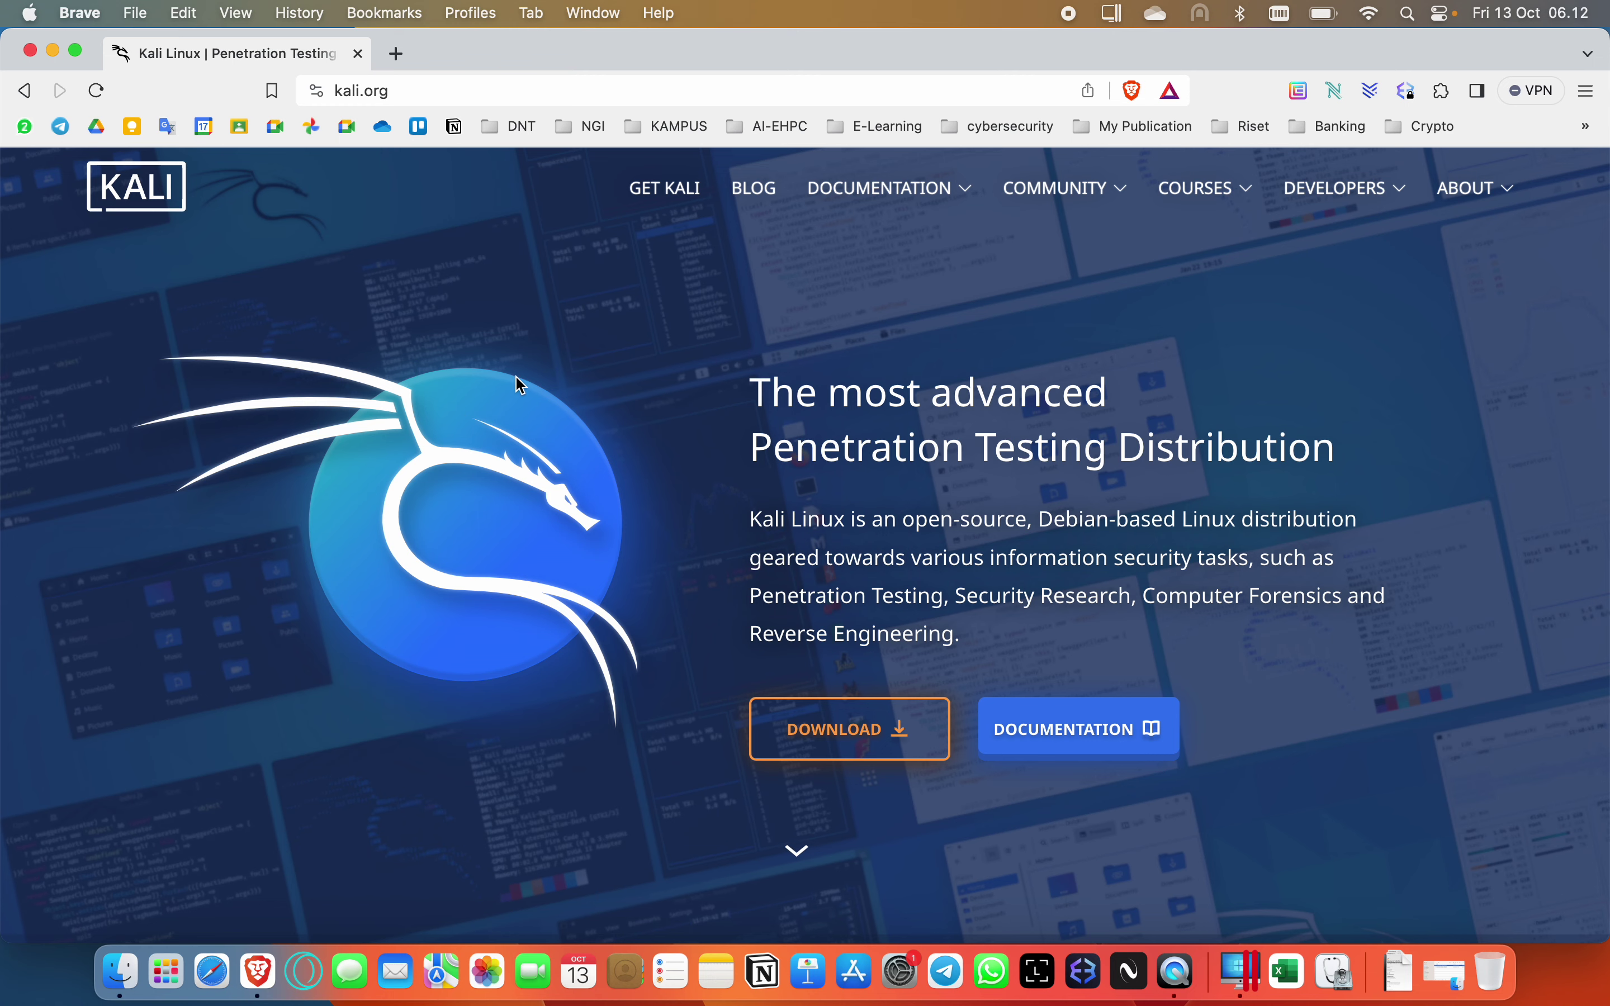
scroll(519, 384, "down", 3)
scroll(519, 384, "up", 3)
left_click(1249, 986)
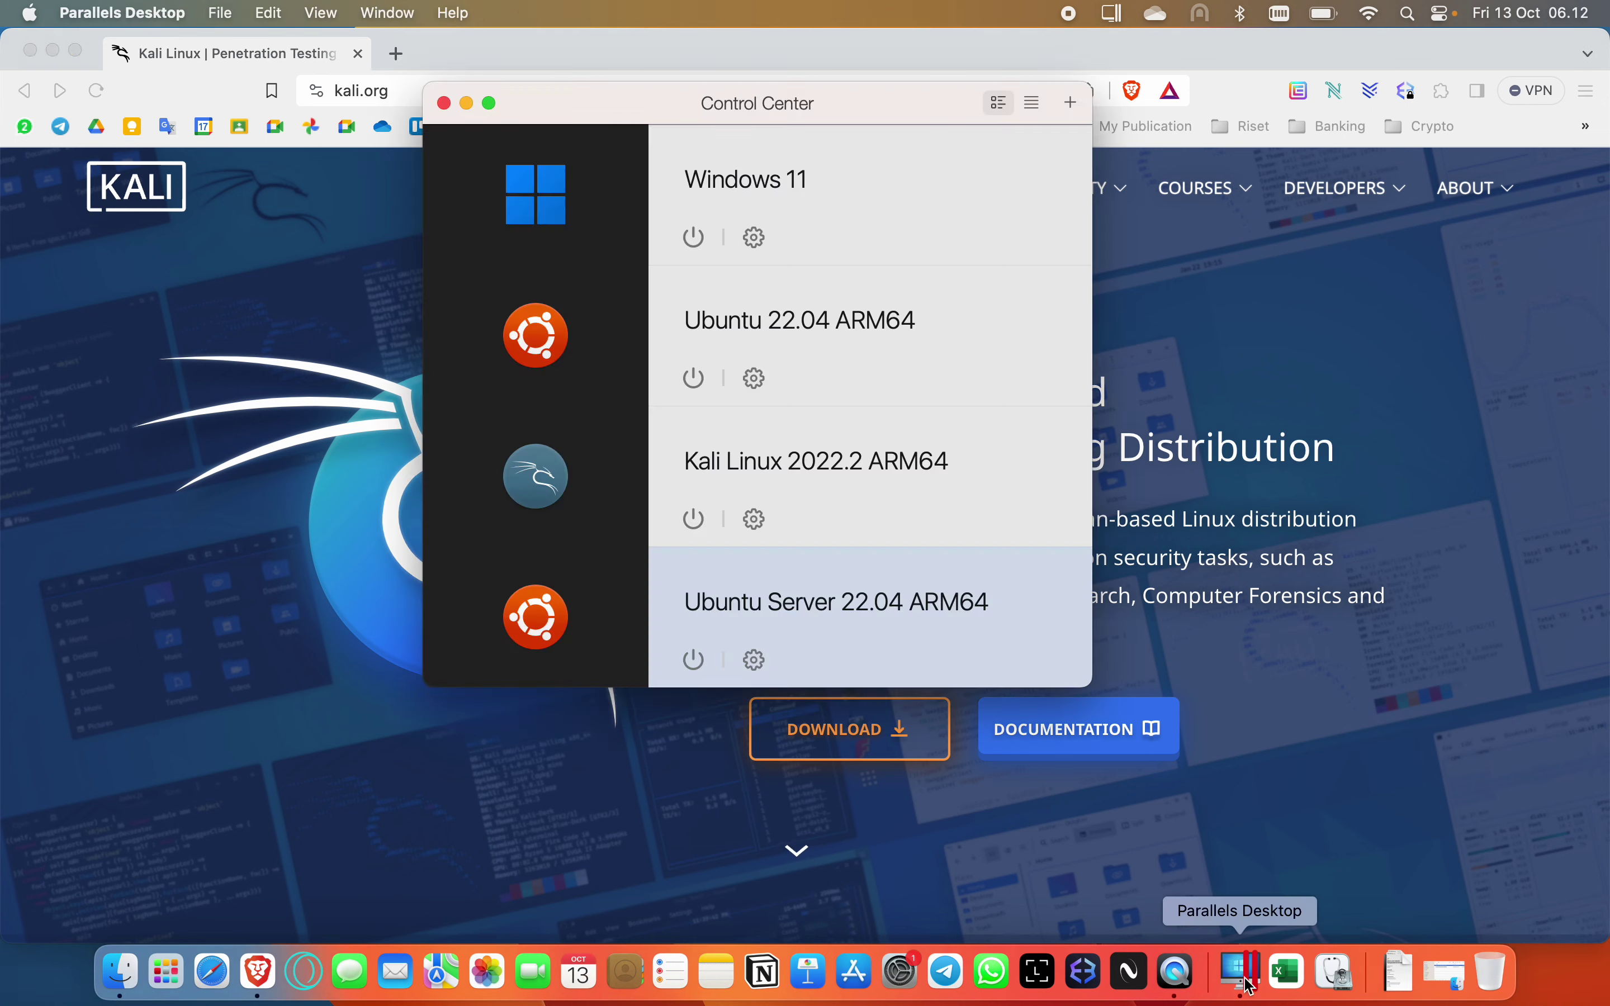
mouse_move(609, 506)
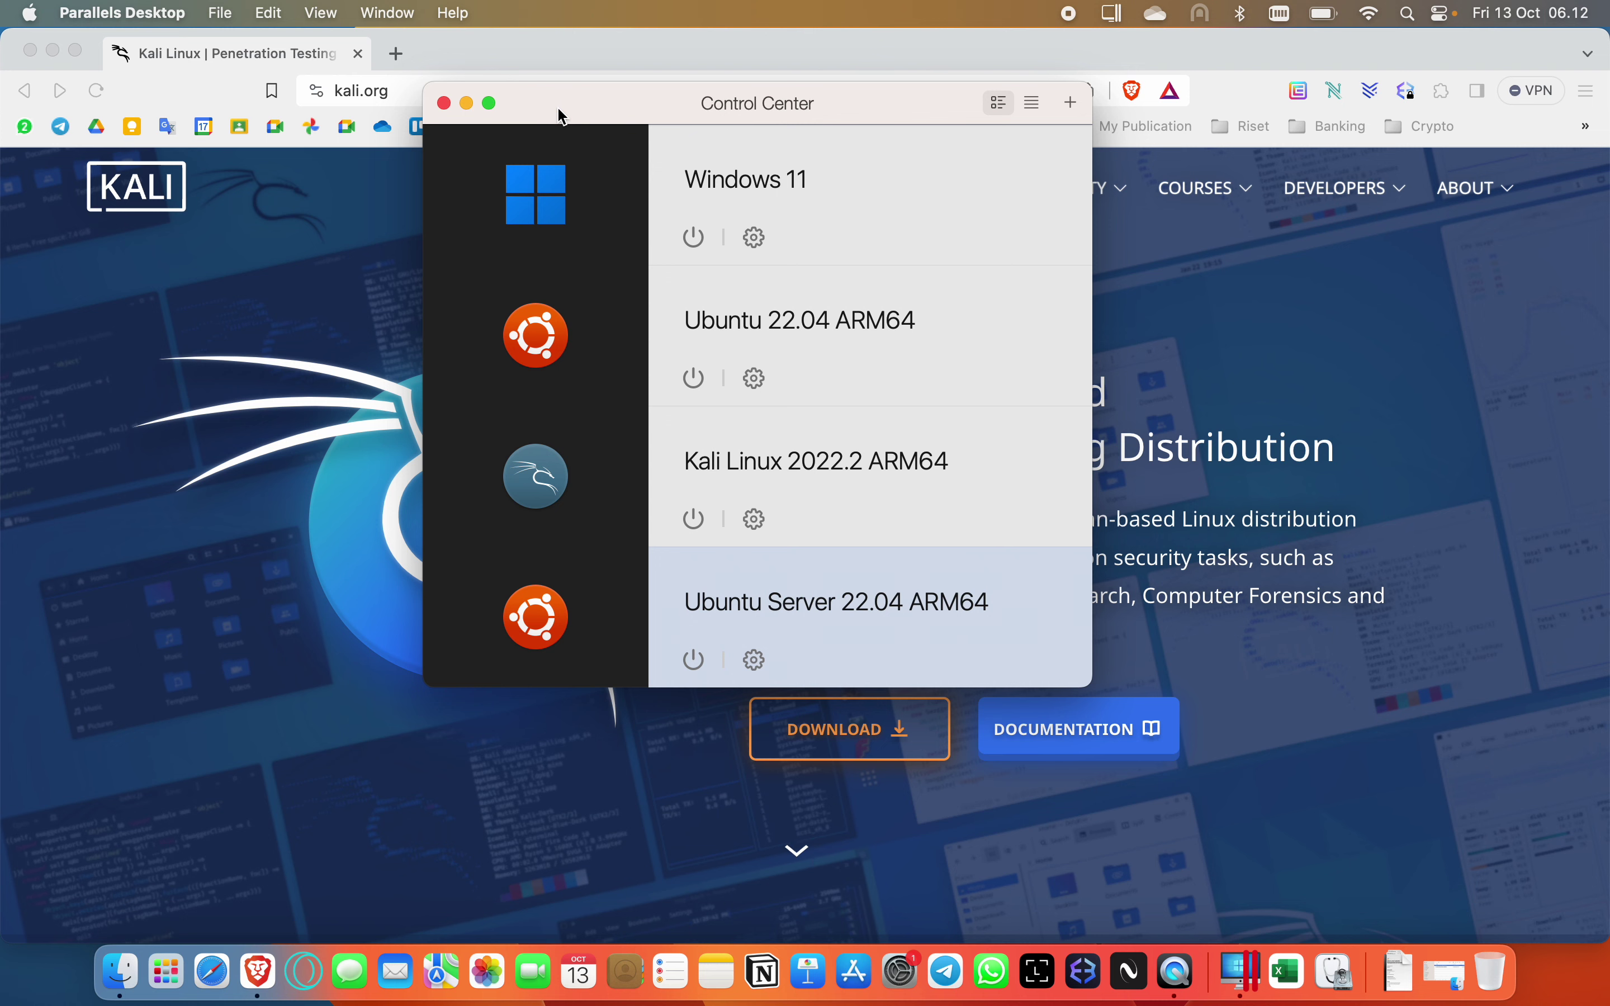
left_click_drag(556, 108, 556, 171)
left_click(329, 342)
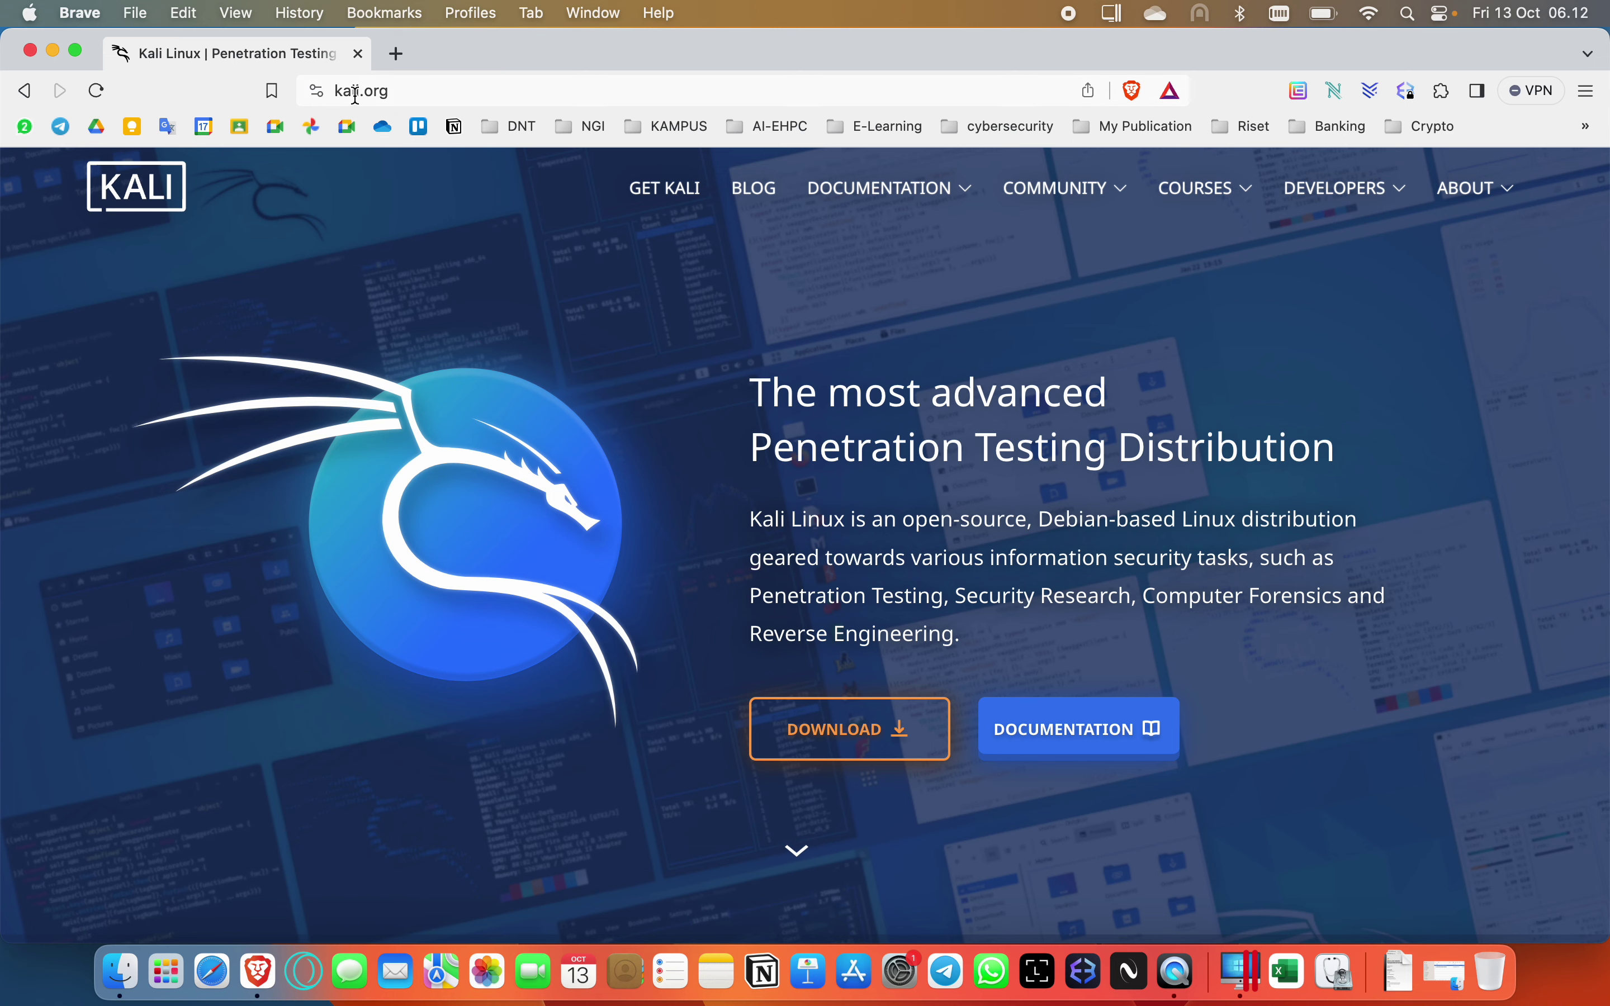
Go to kali.org's DOWNLOAD page and pick the Installer Images platform option.
scroll(493, 685, "down", 2)
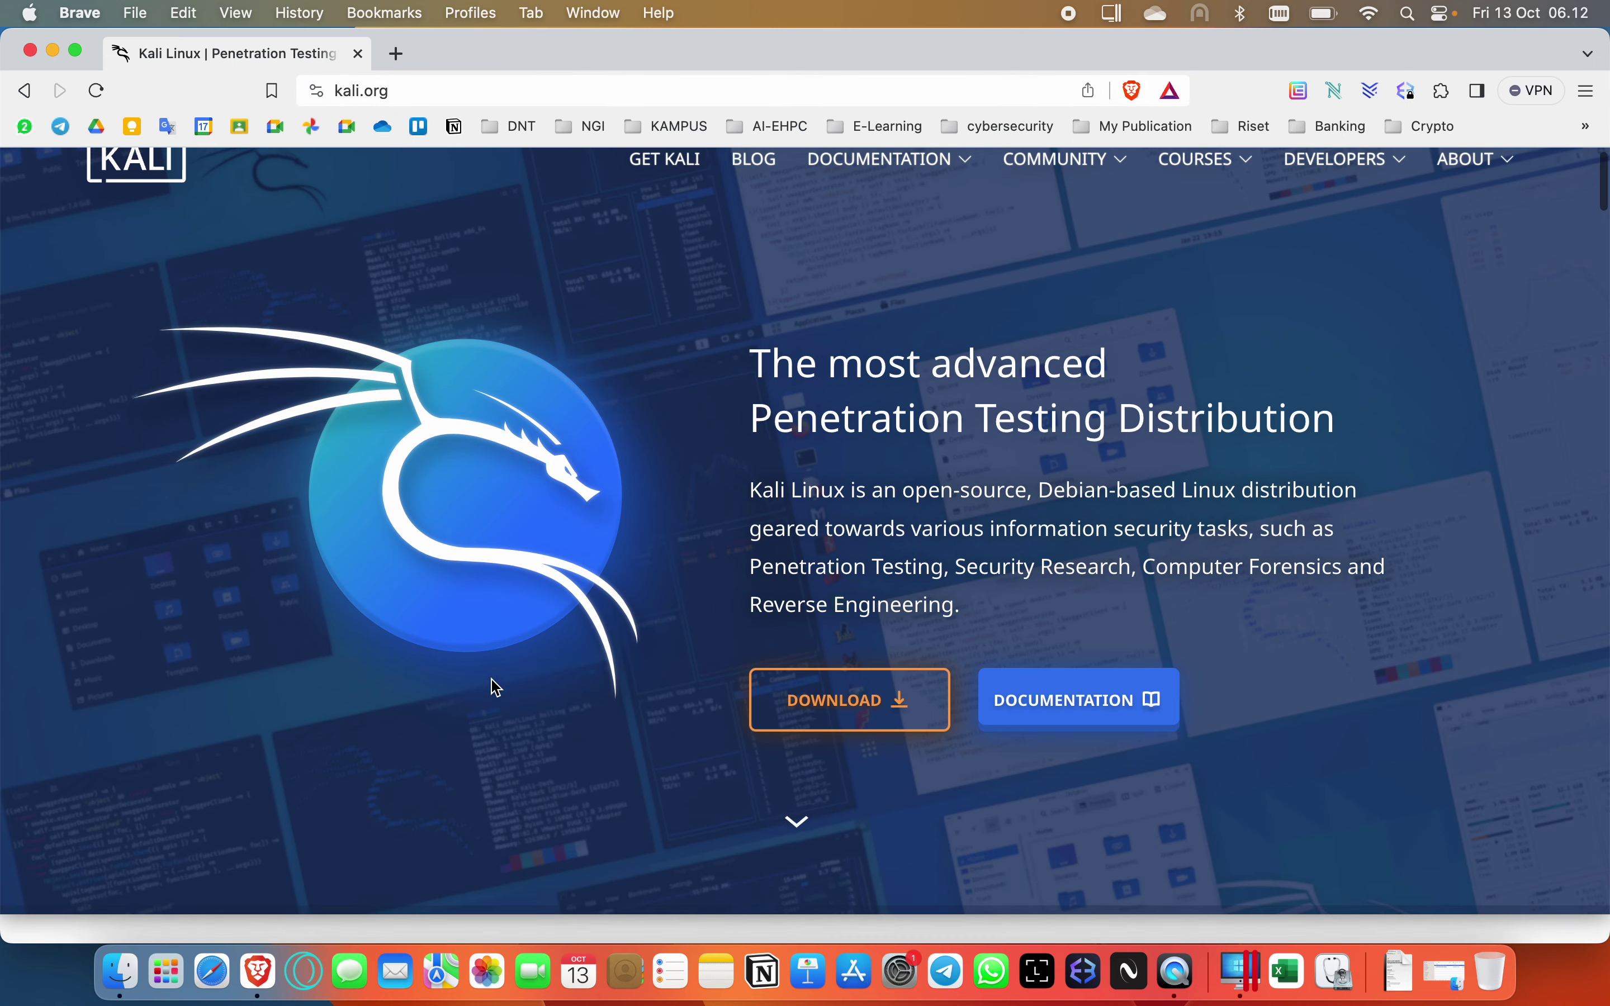
scroll(493, 685, "up", 2)
left_click(864, 727)
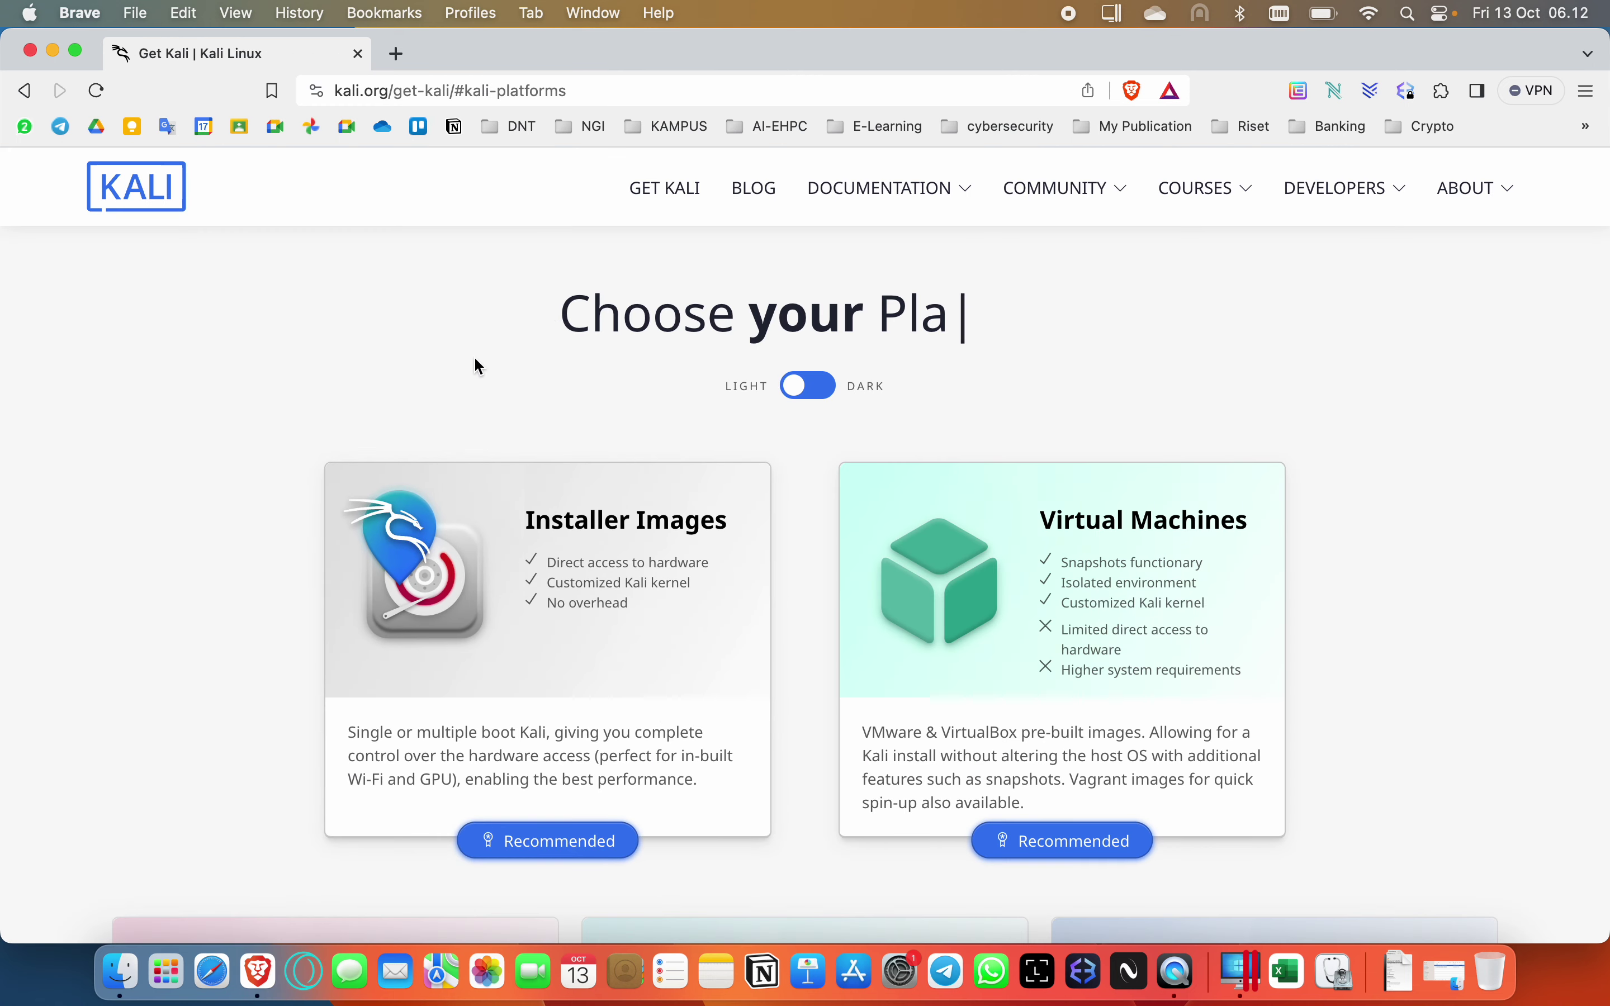
scroll(186, 465, "down", 2)
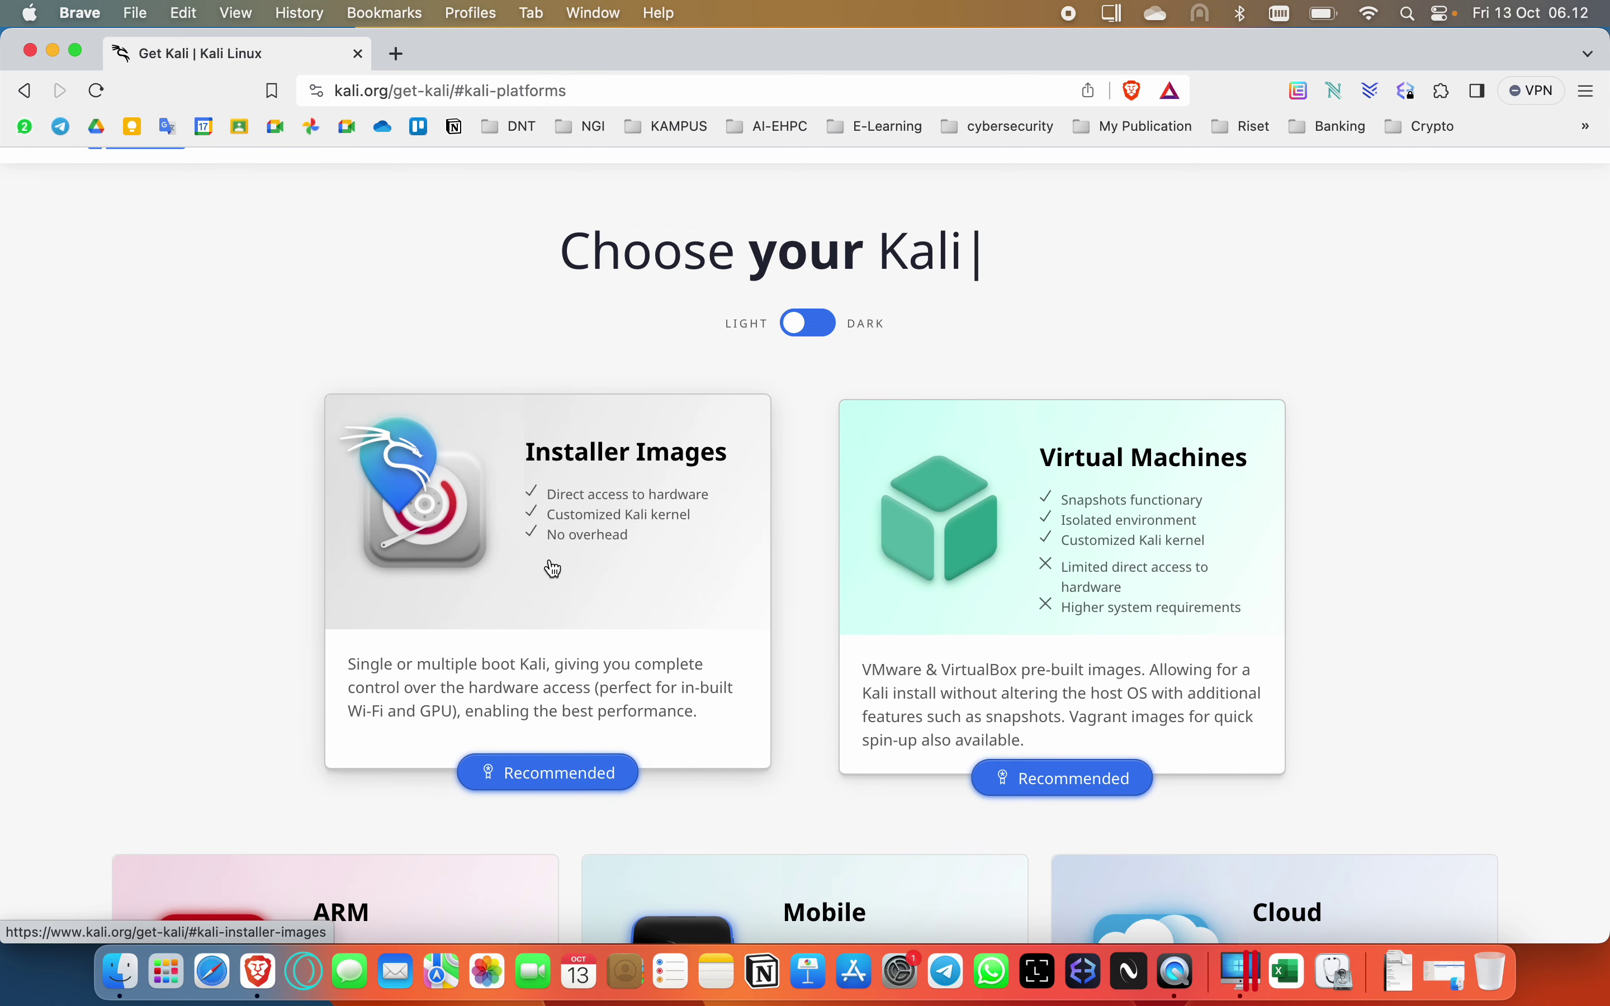
scroll(556, 569, "down", 1)
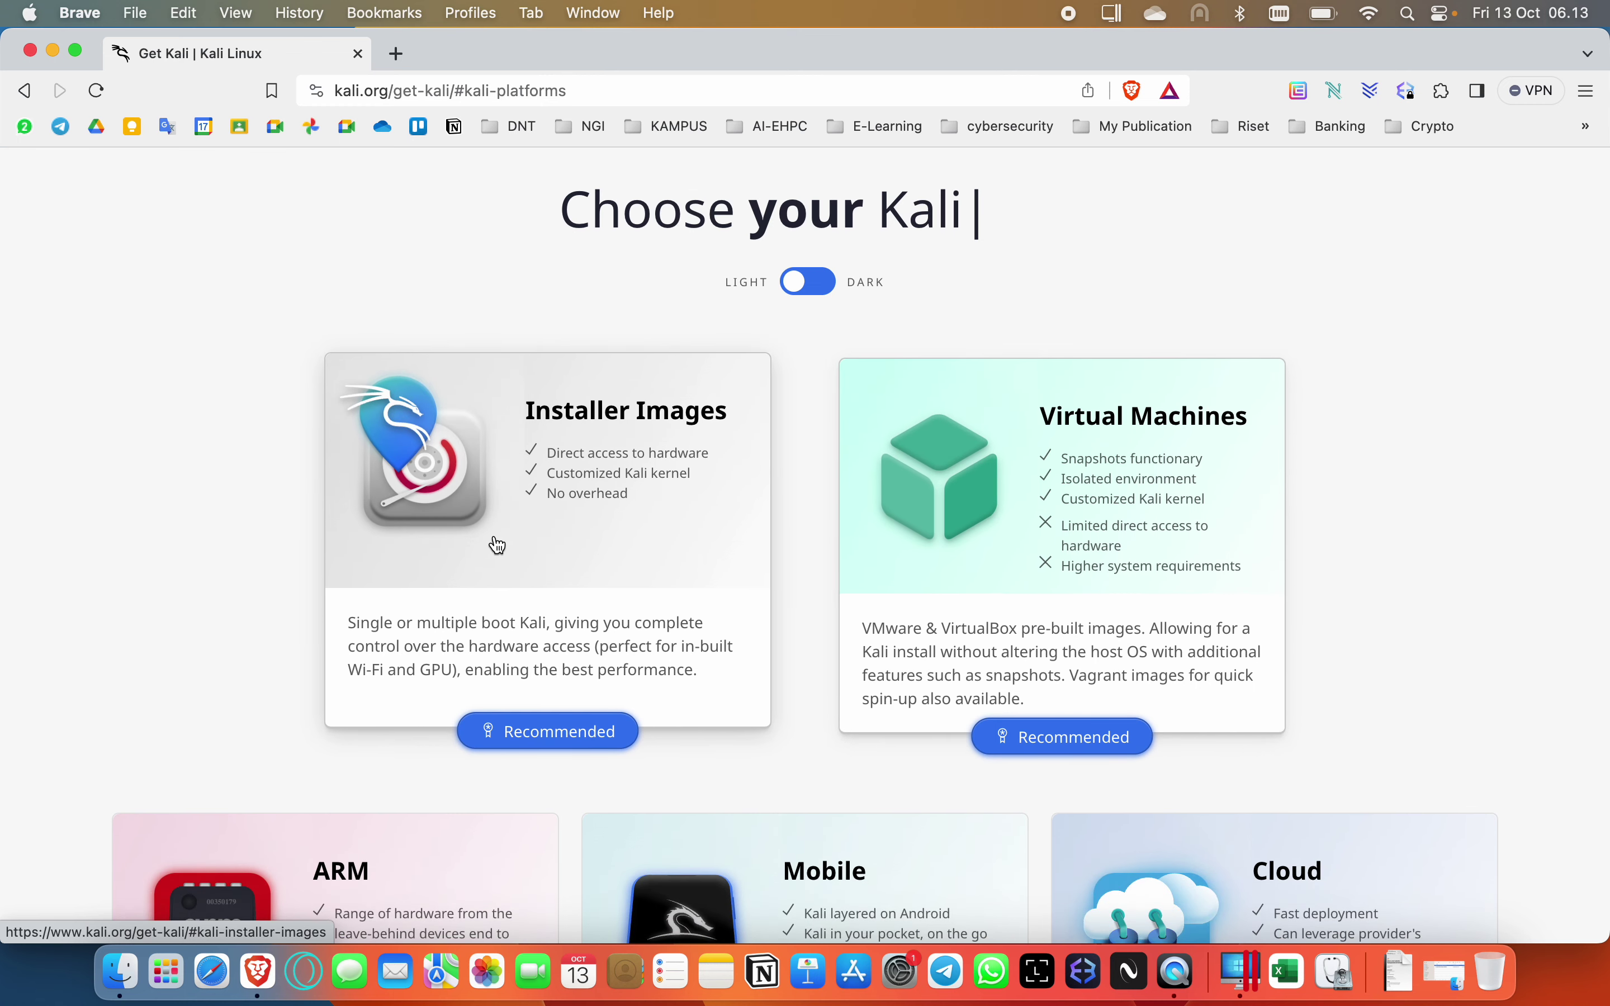
left_click(563, 509)
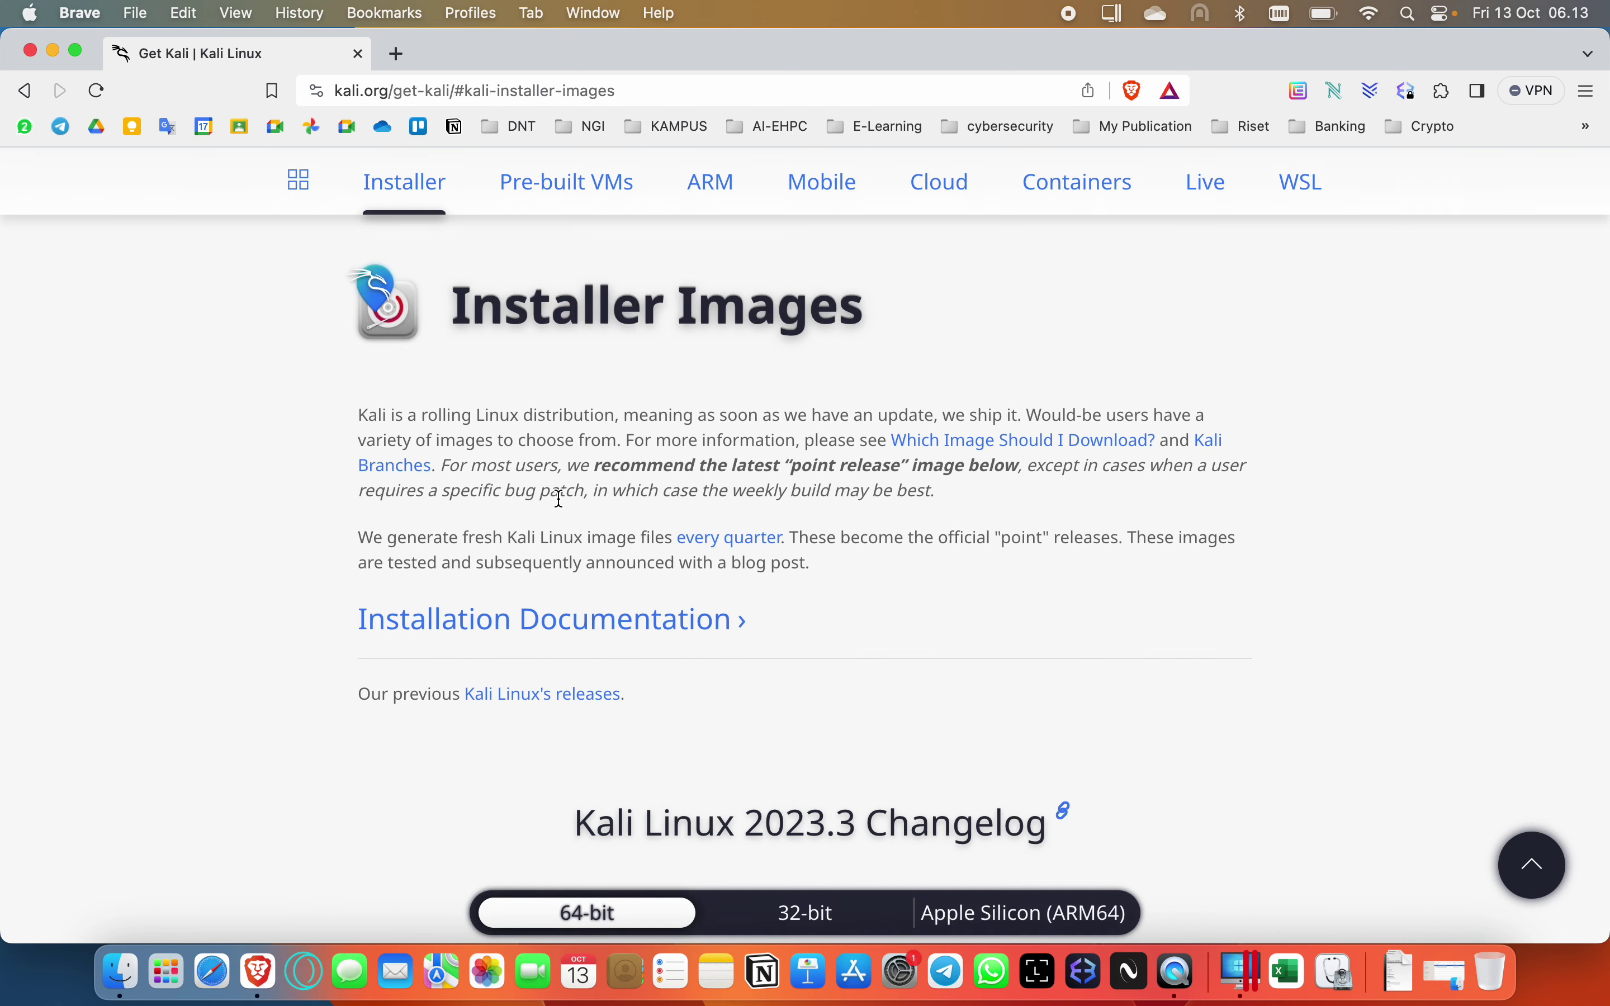
Switch the installer list to Apple Silicon (ARM64) and download the recommended 2023.3 Installer image.
scroll(245, 577, "down", 3)
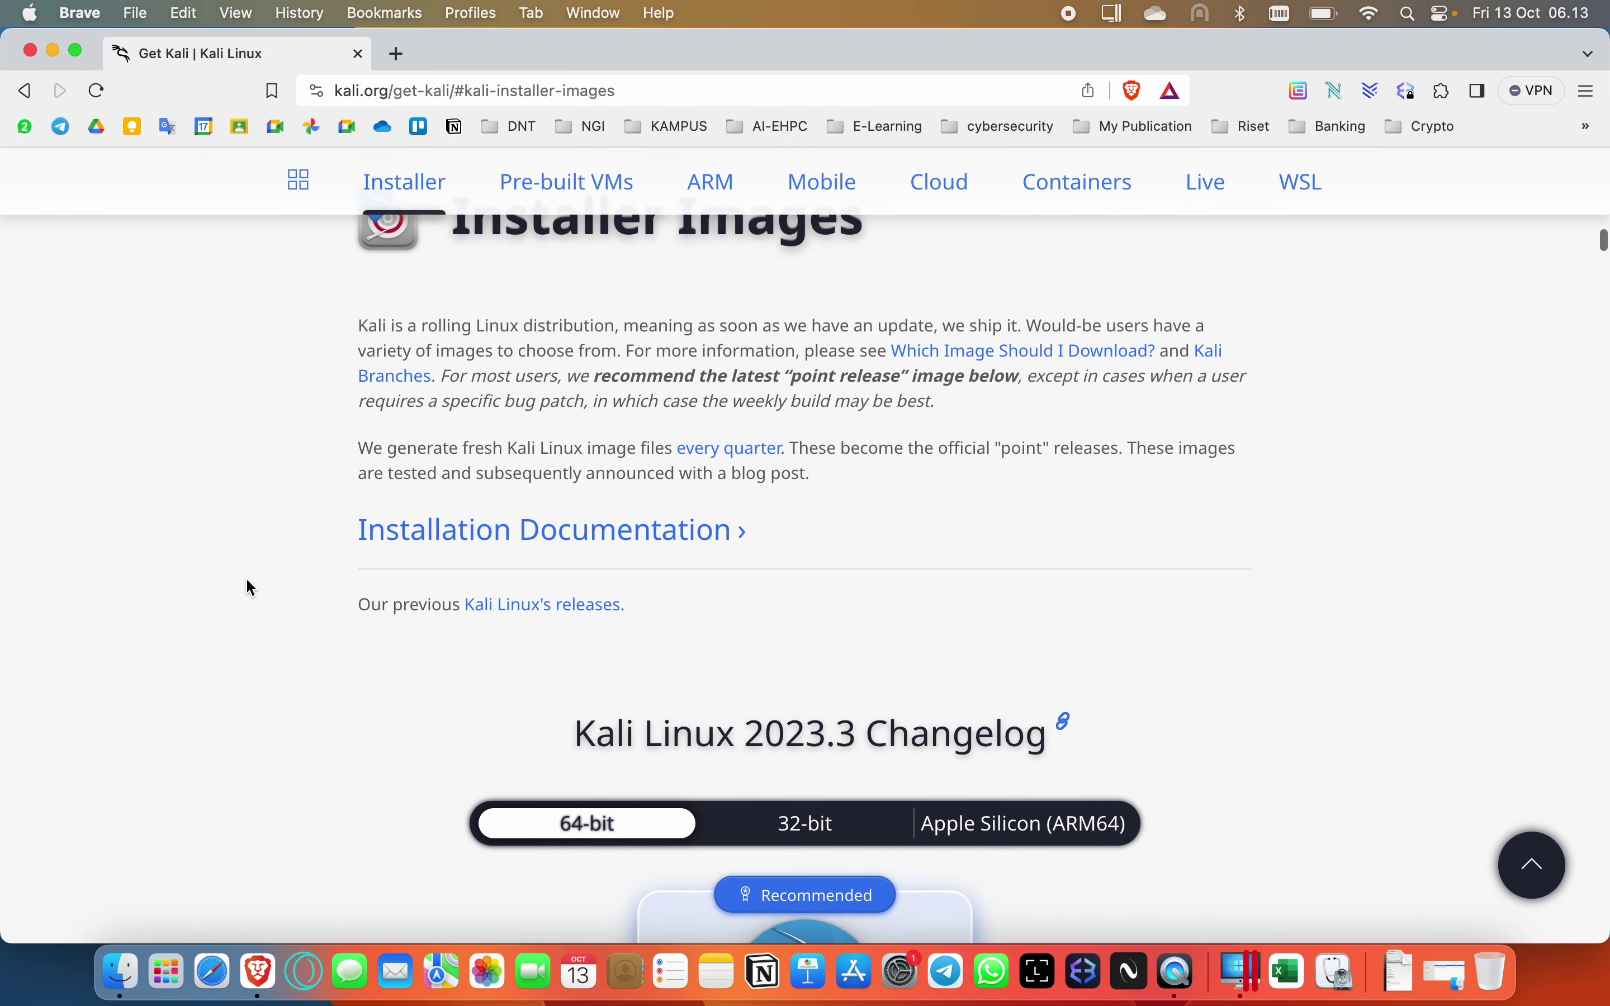
scroll(246, 578, "up", 2)
scroll(248, 582, "down", 6)
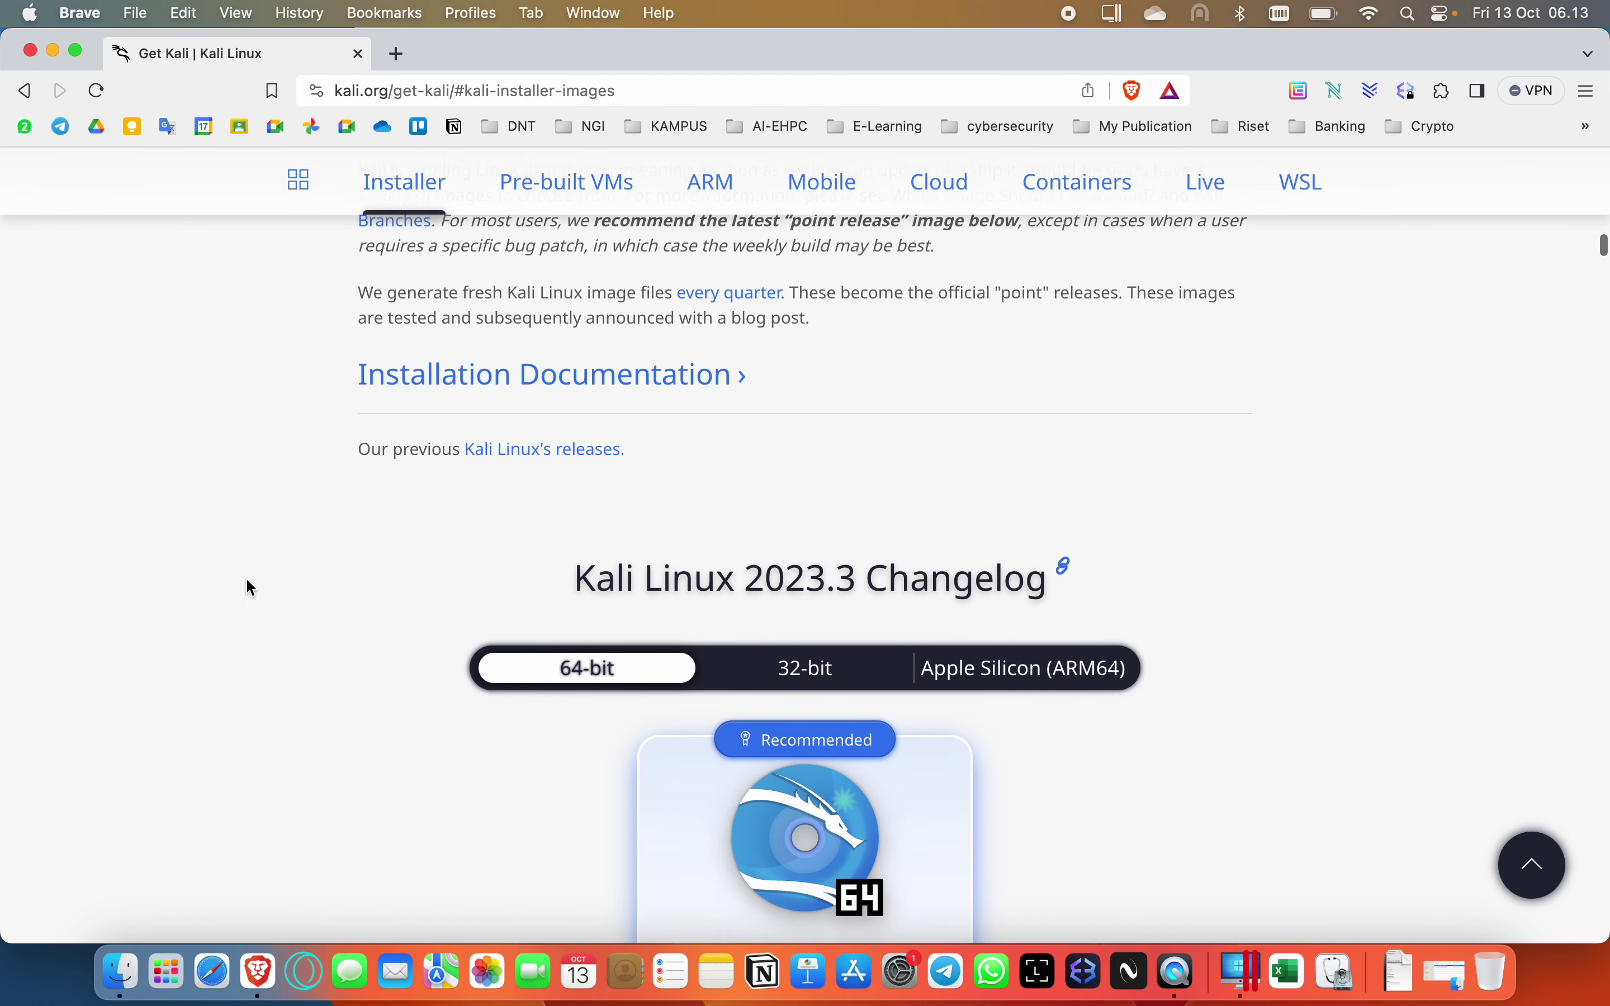
scroll(247, 580, "down", 1)
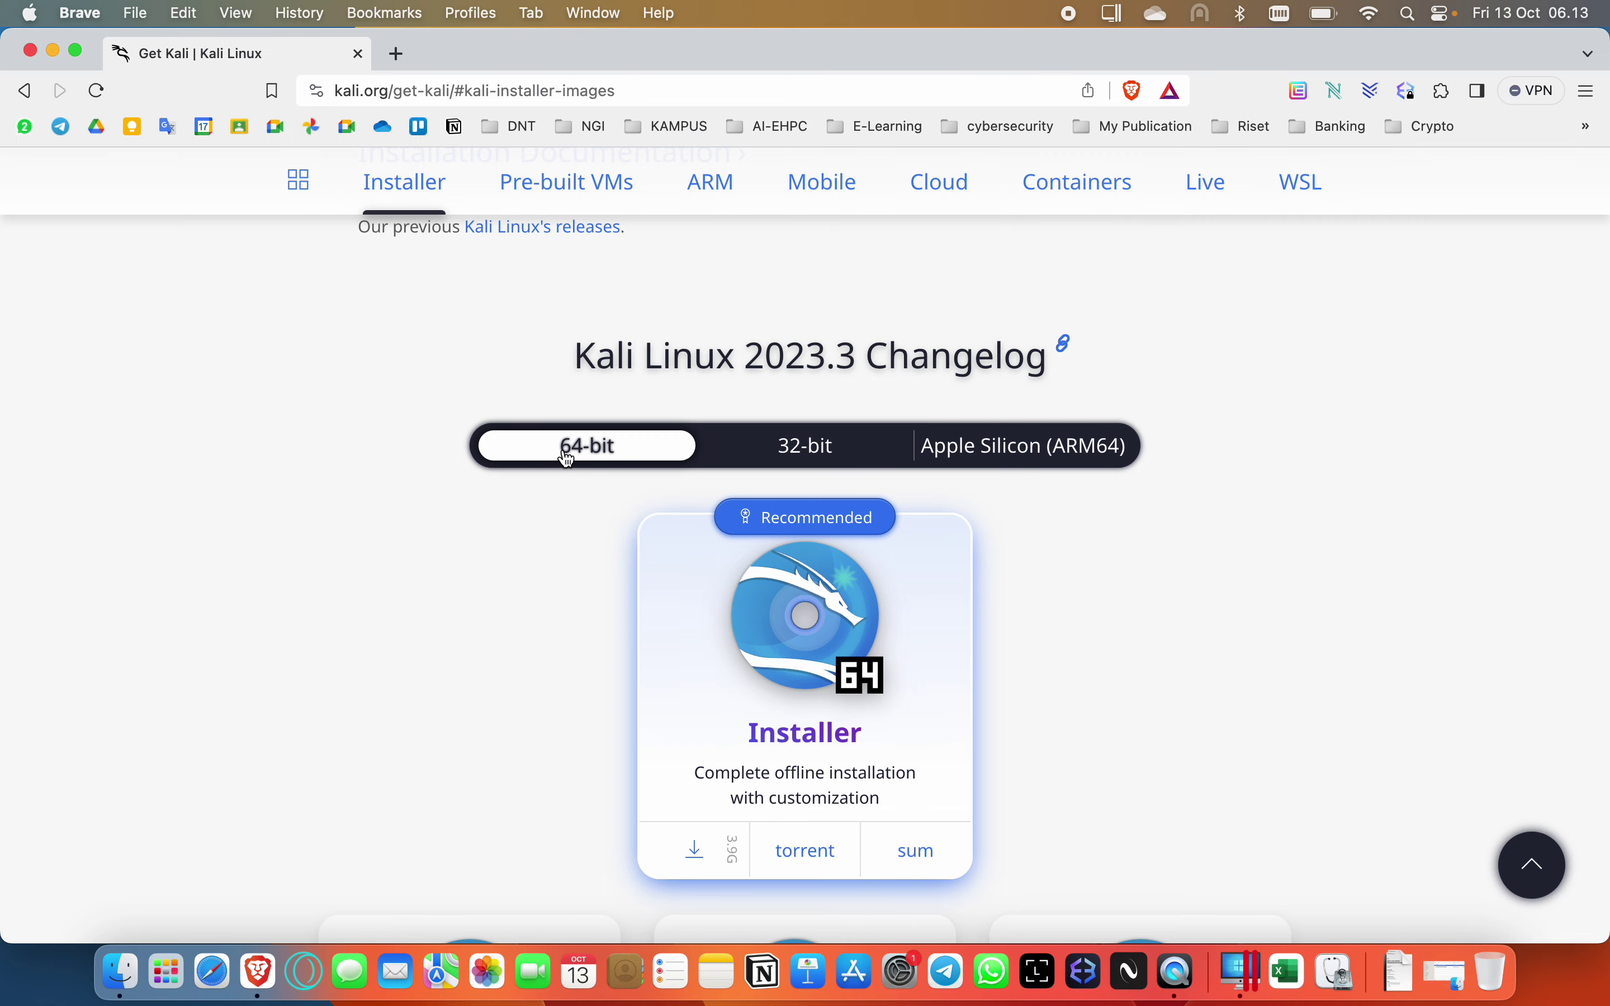
left_click(795, 457)
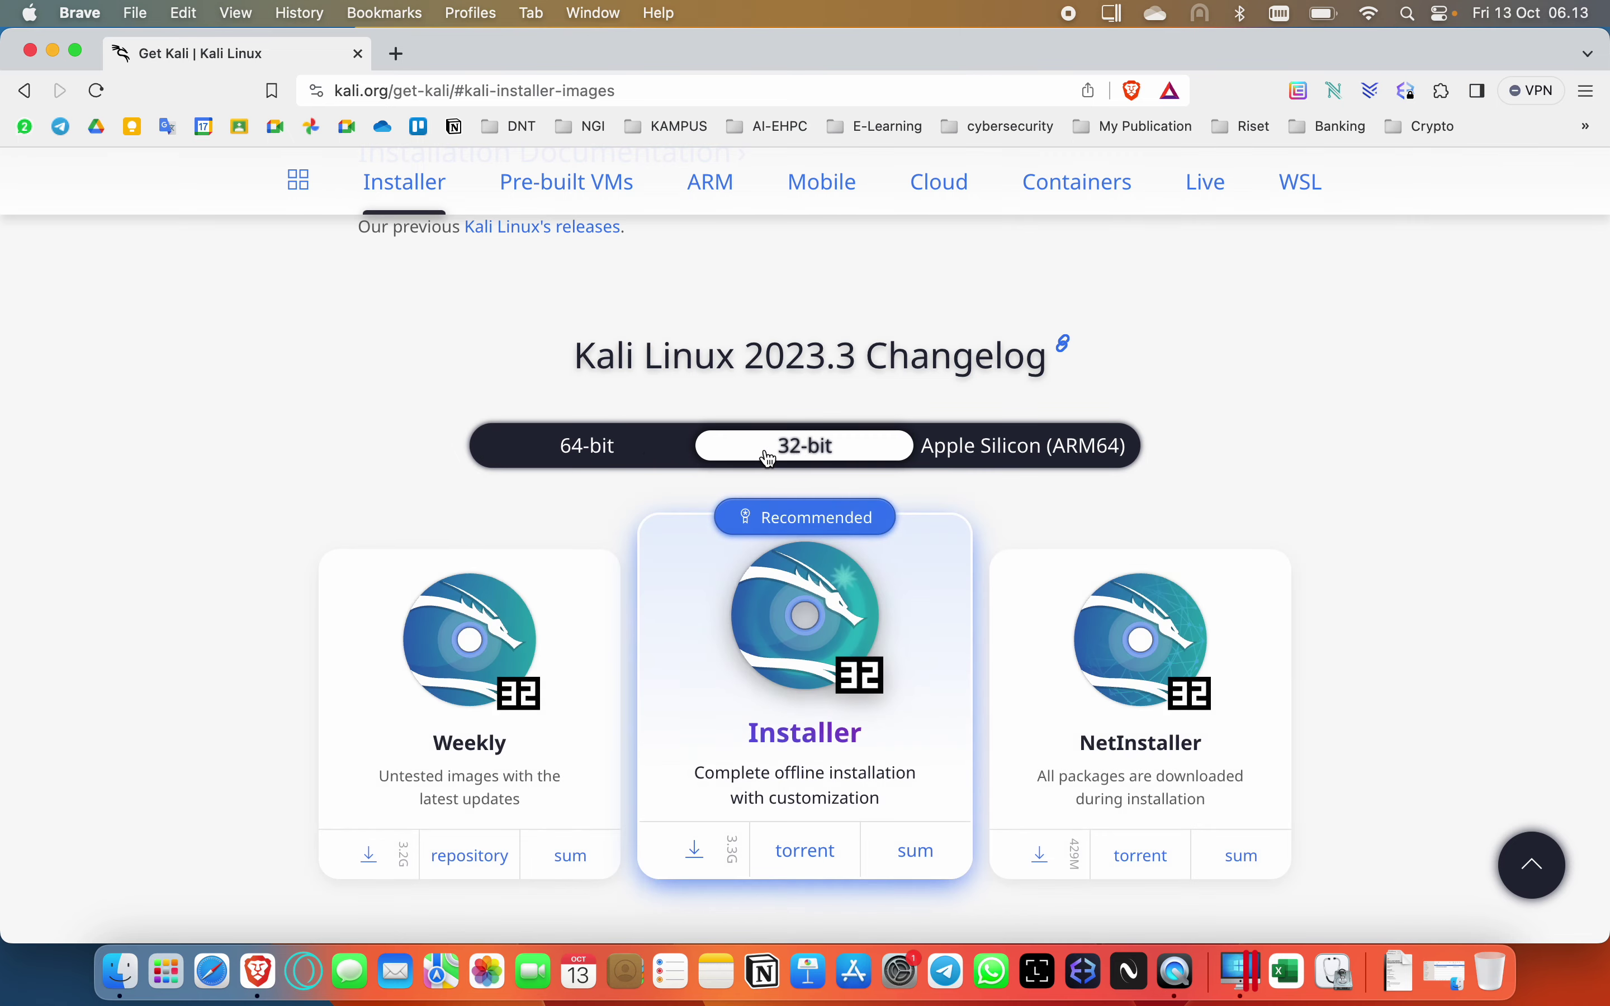
left_click(609, 448)
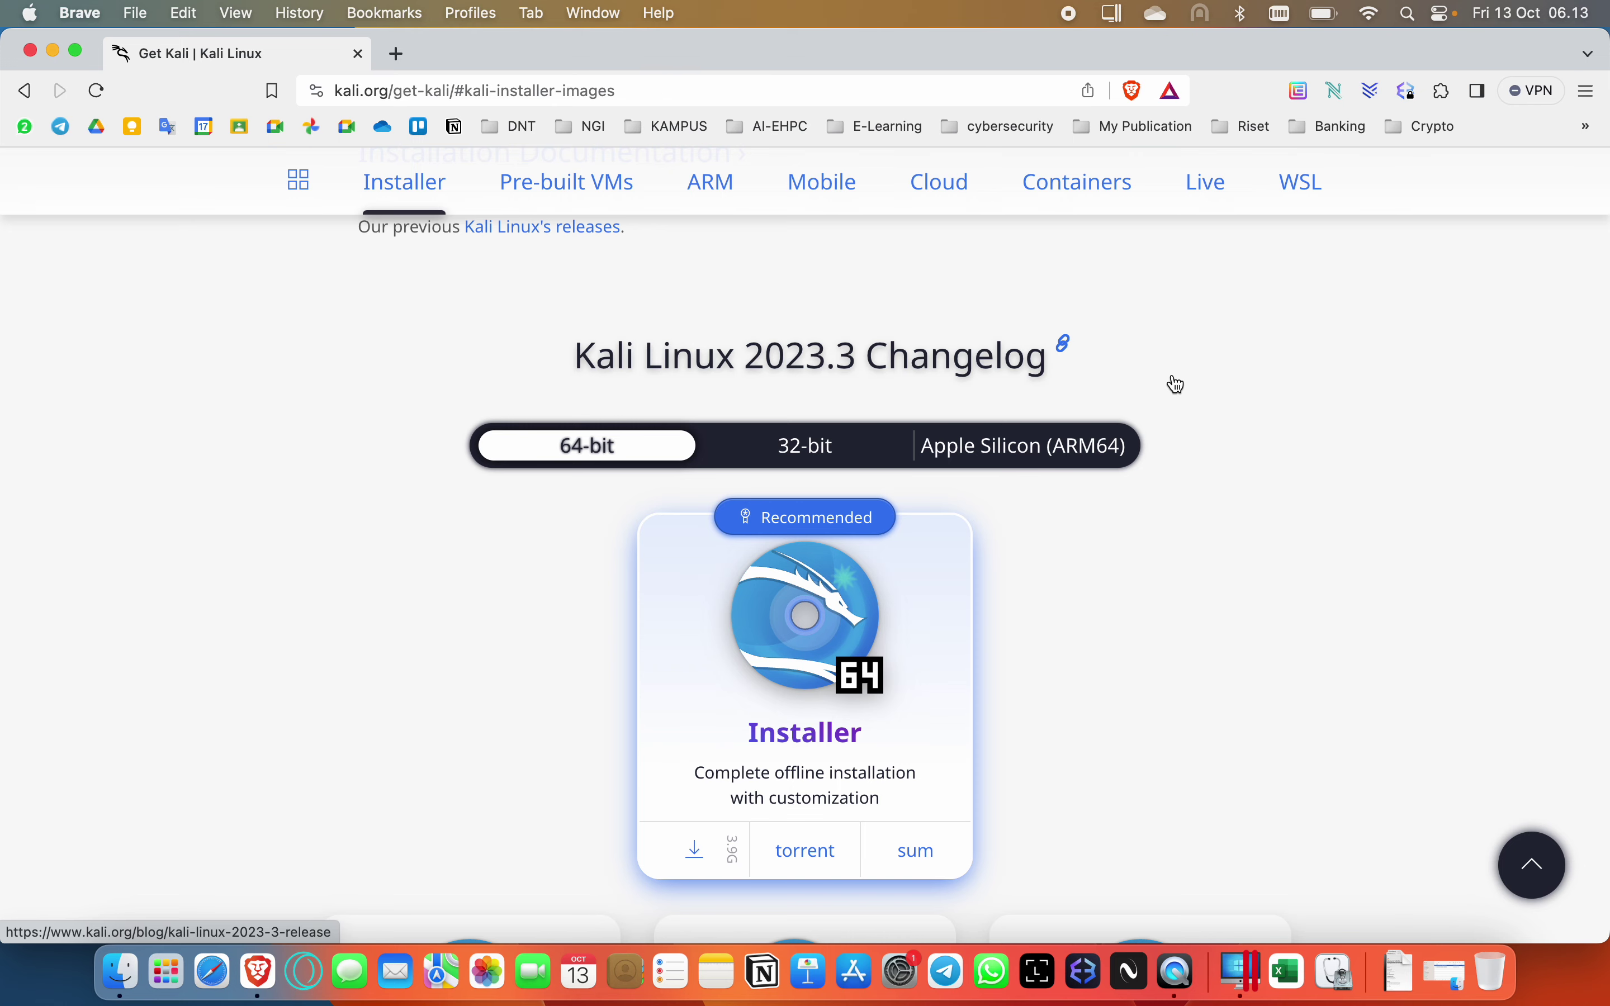
left_click(1033, 458)
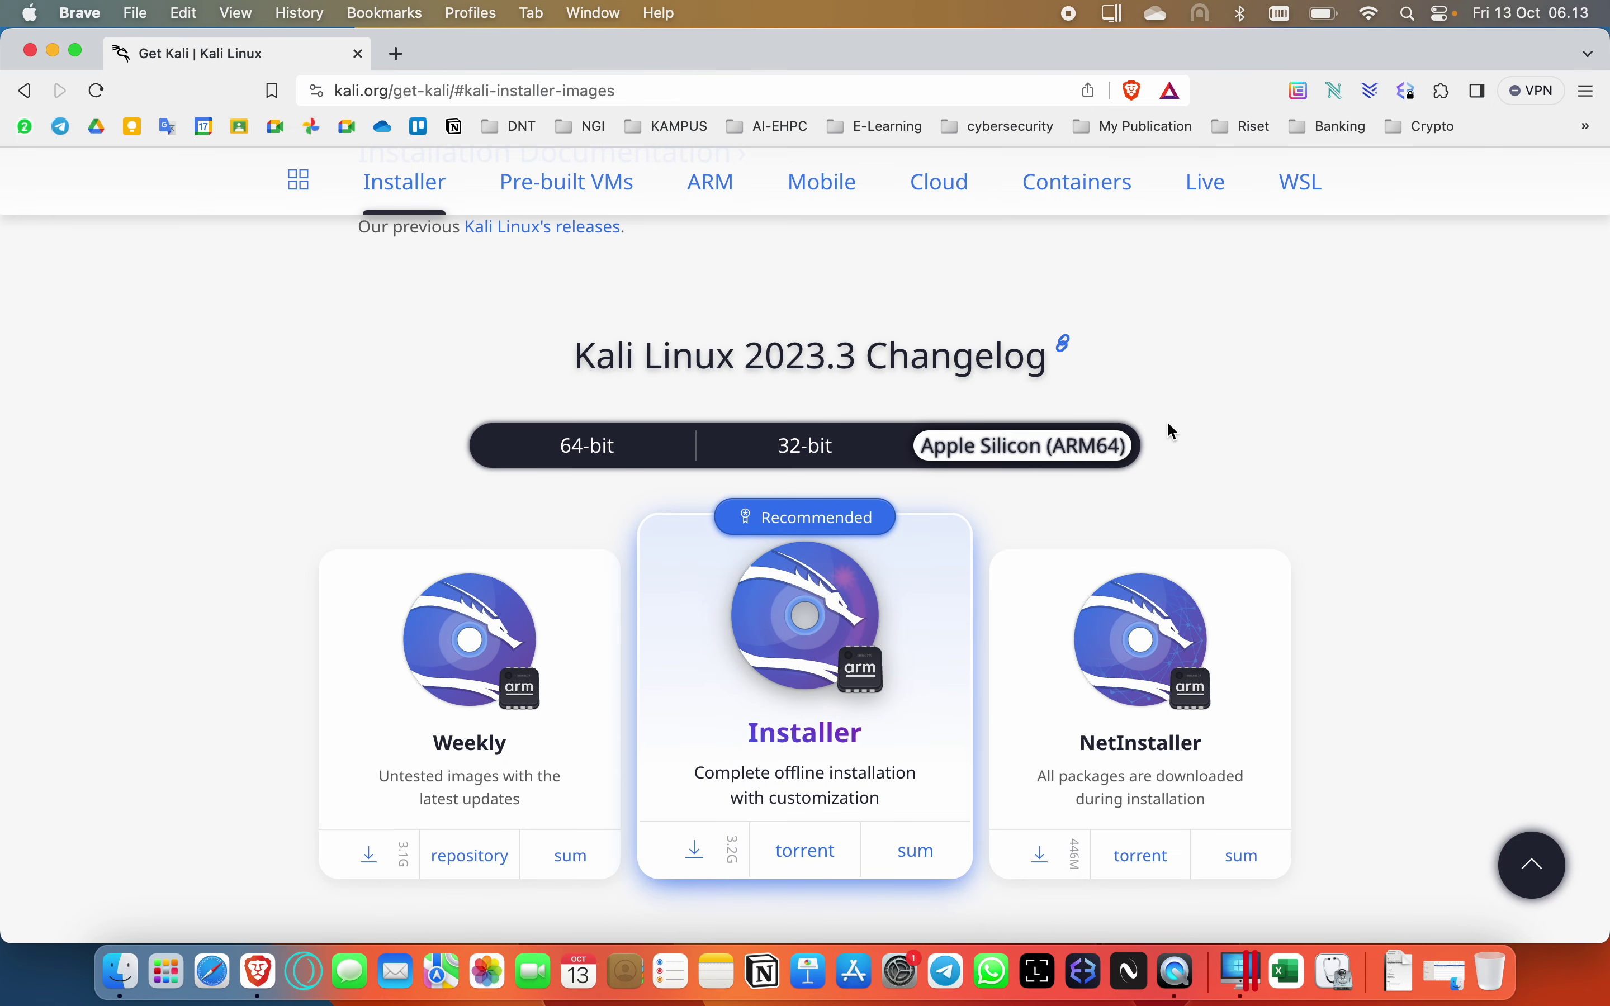
scroll(1231, 411, "down", 5)
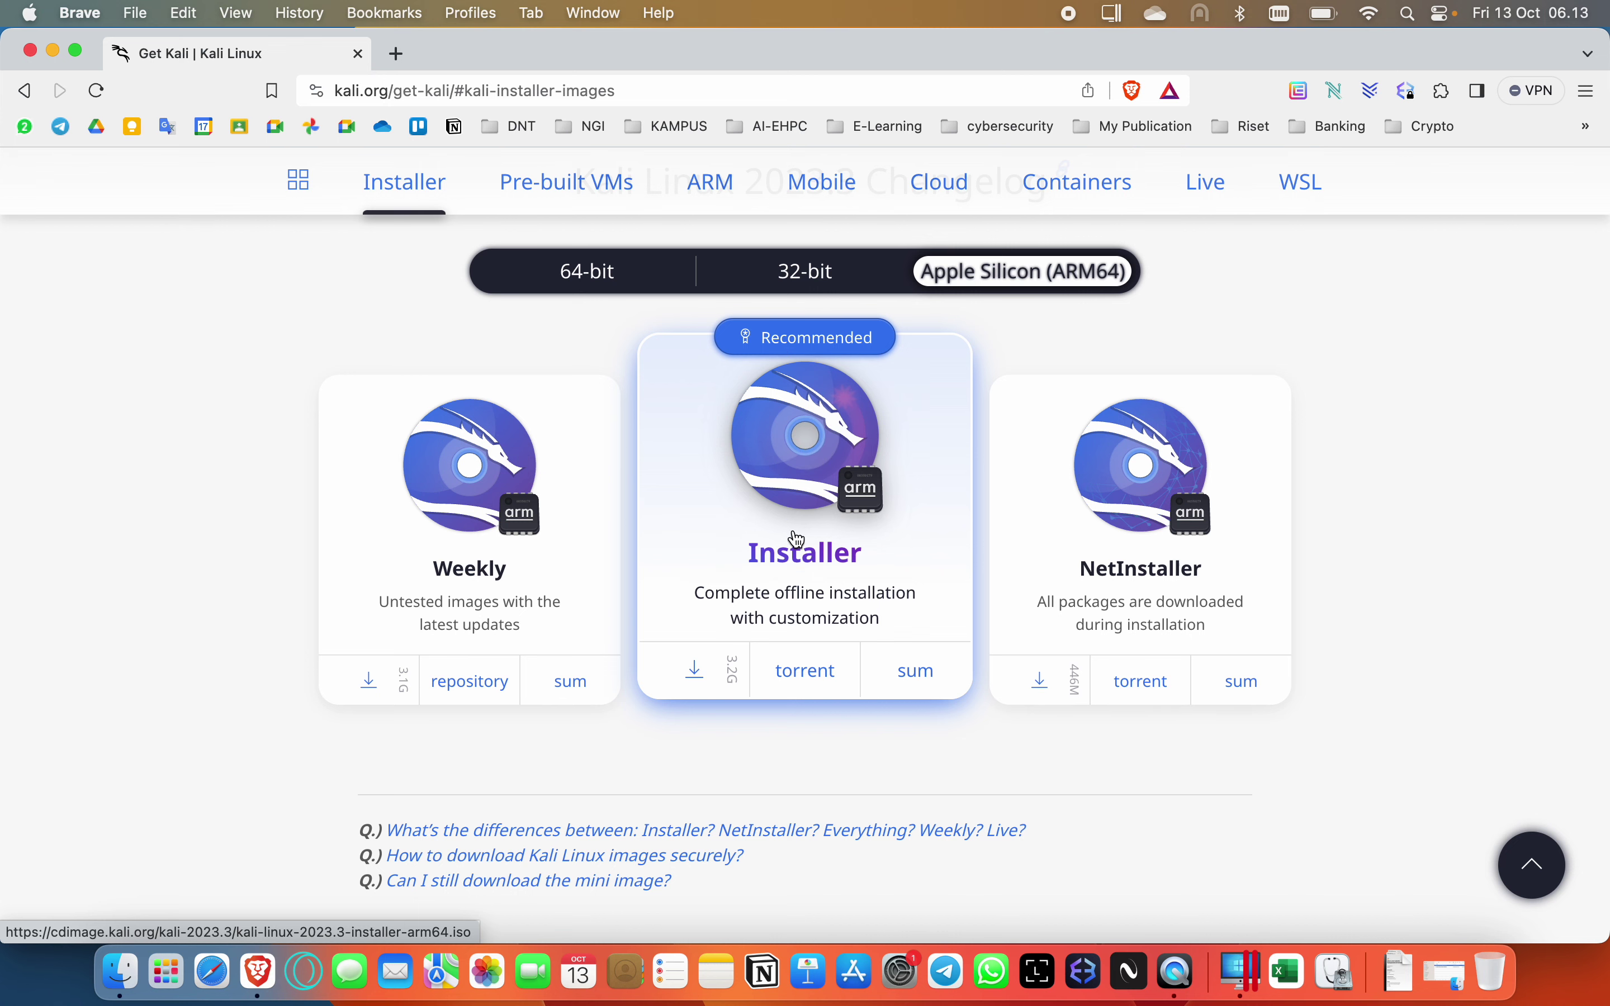
left_click(810, 468)
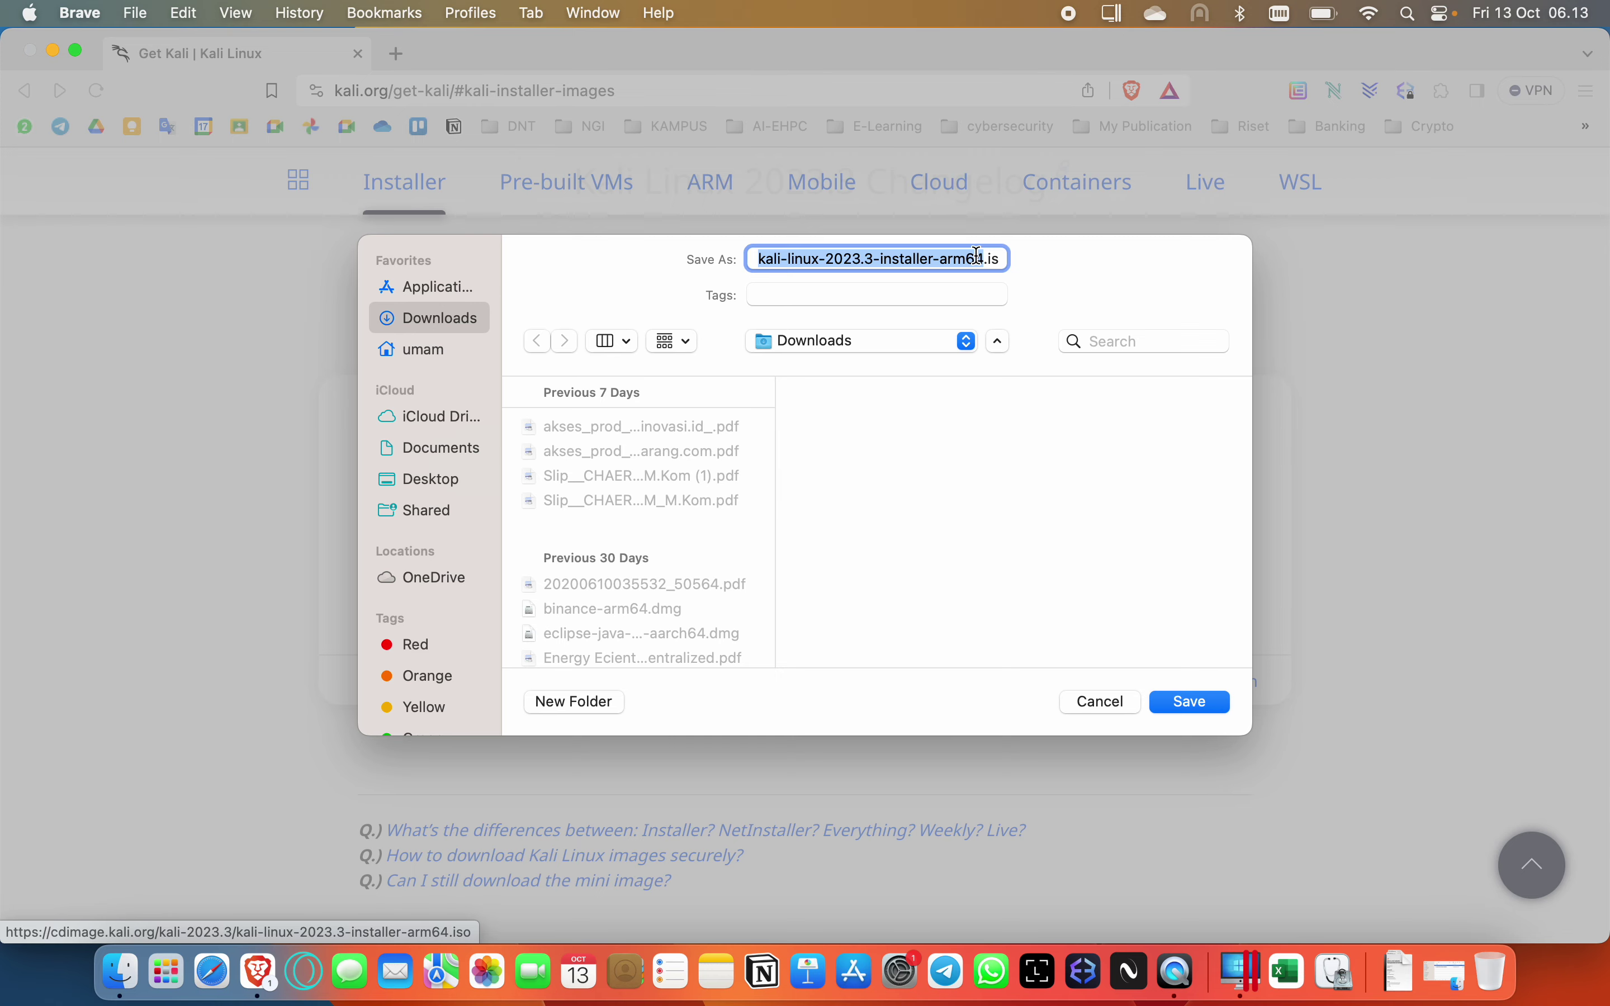
Save kali-linux-2023.3-installer-arm64.iso to Downloads, then cancel that download in the Downloads panel.
left_click(1201, 705)
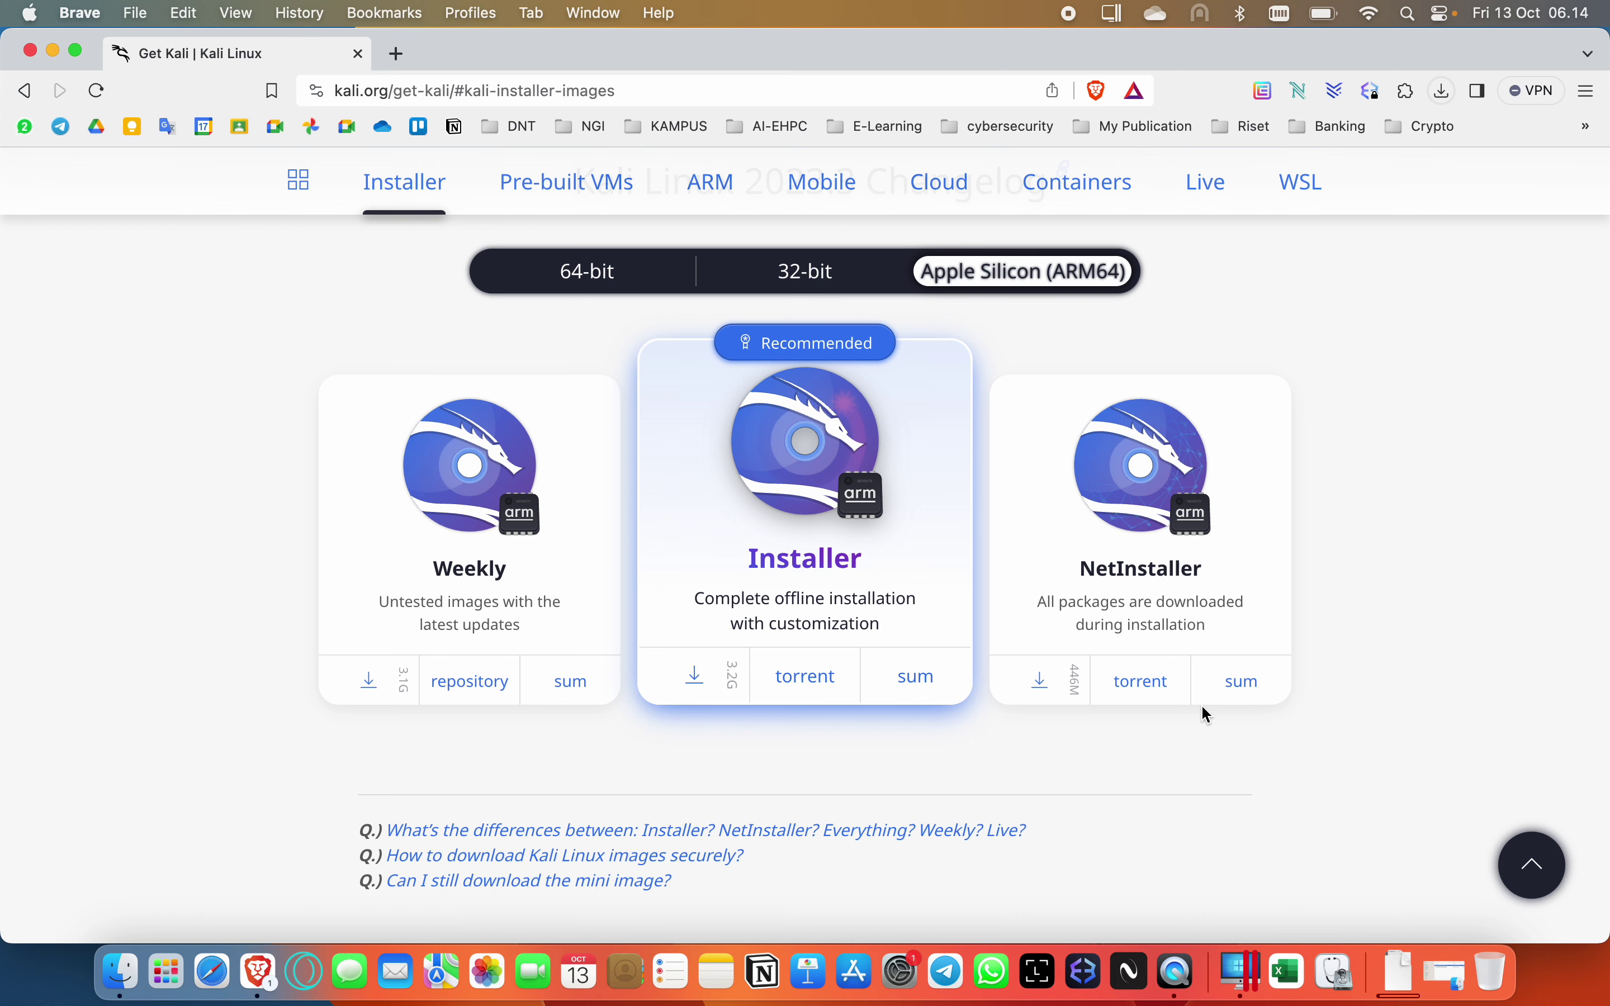
left_click(1443, 91)
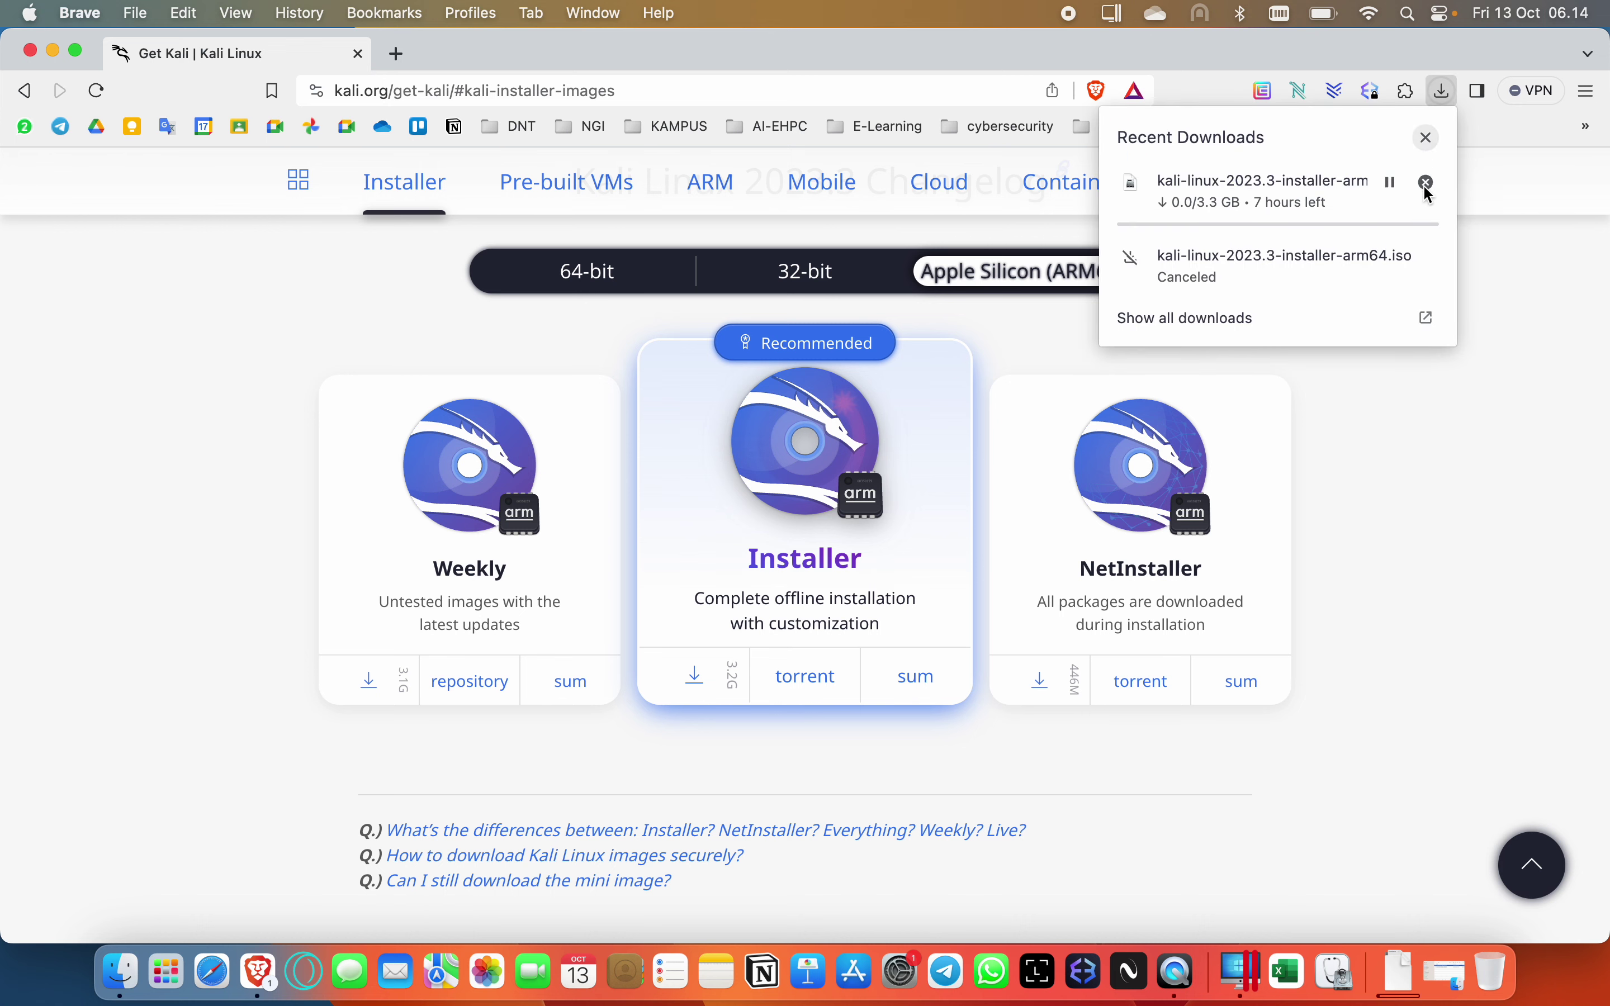
left_click(1434, 186)
left_click(1427, 137)
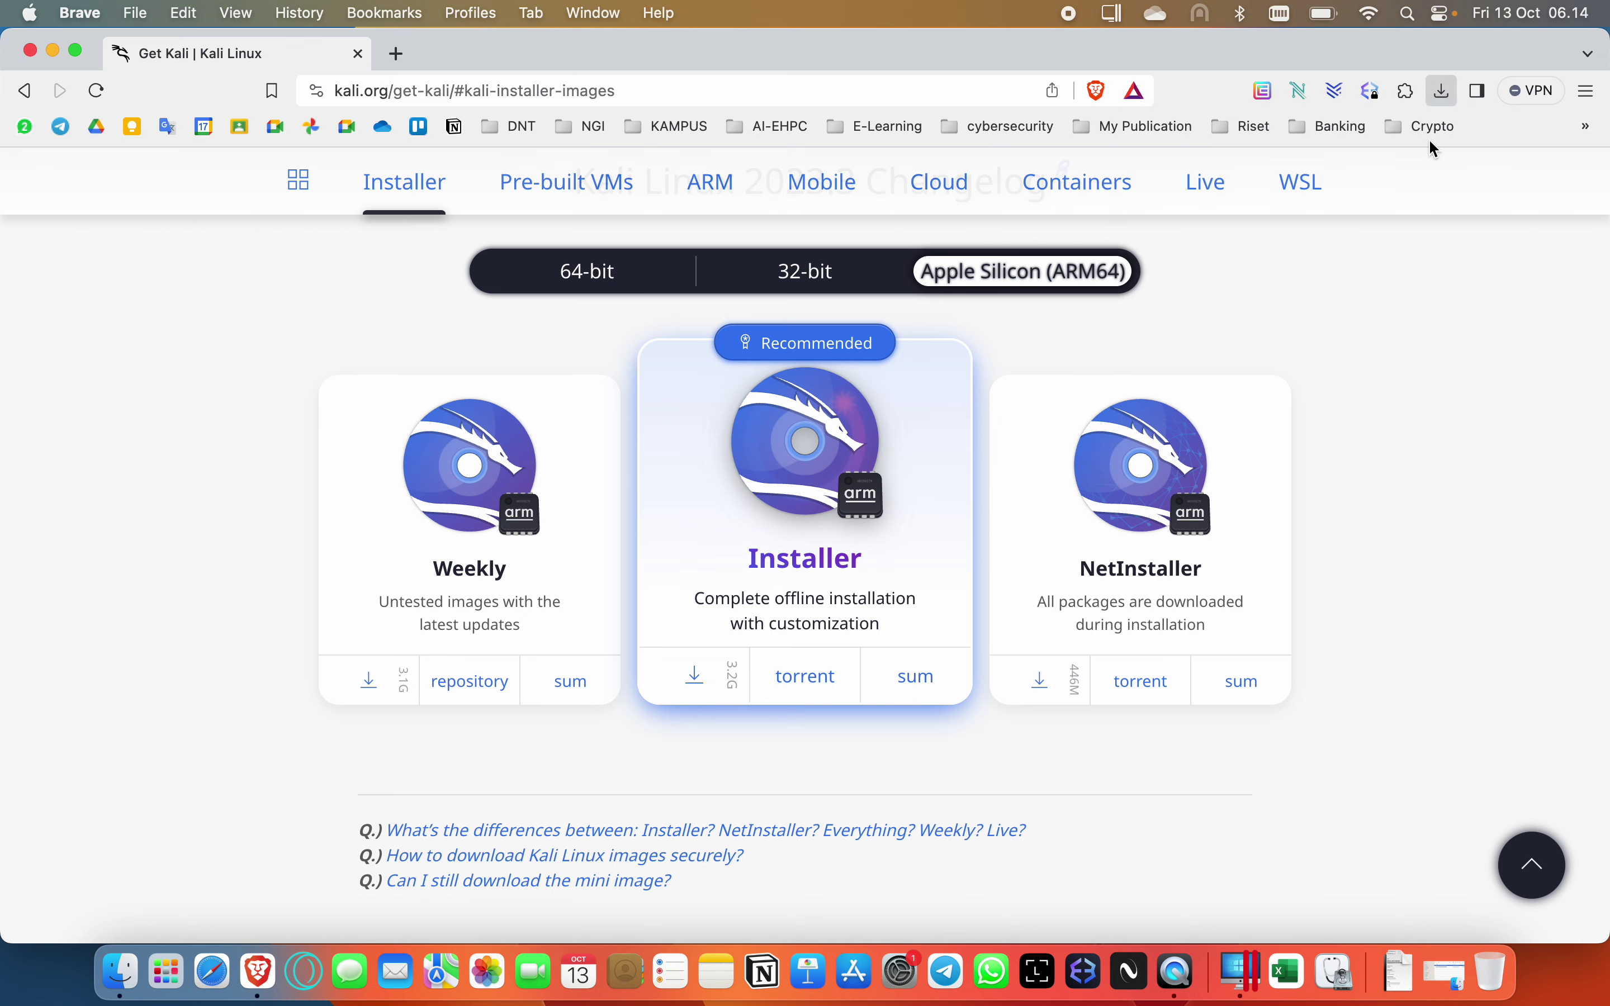
Select kali-linux-2023.2a-installer-arm64.iso in Finder's iso folder, minimize Brave, and bring Parallels Control Center forward.
left_click(127, 974)
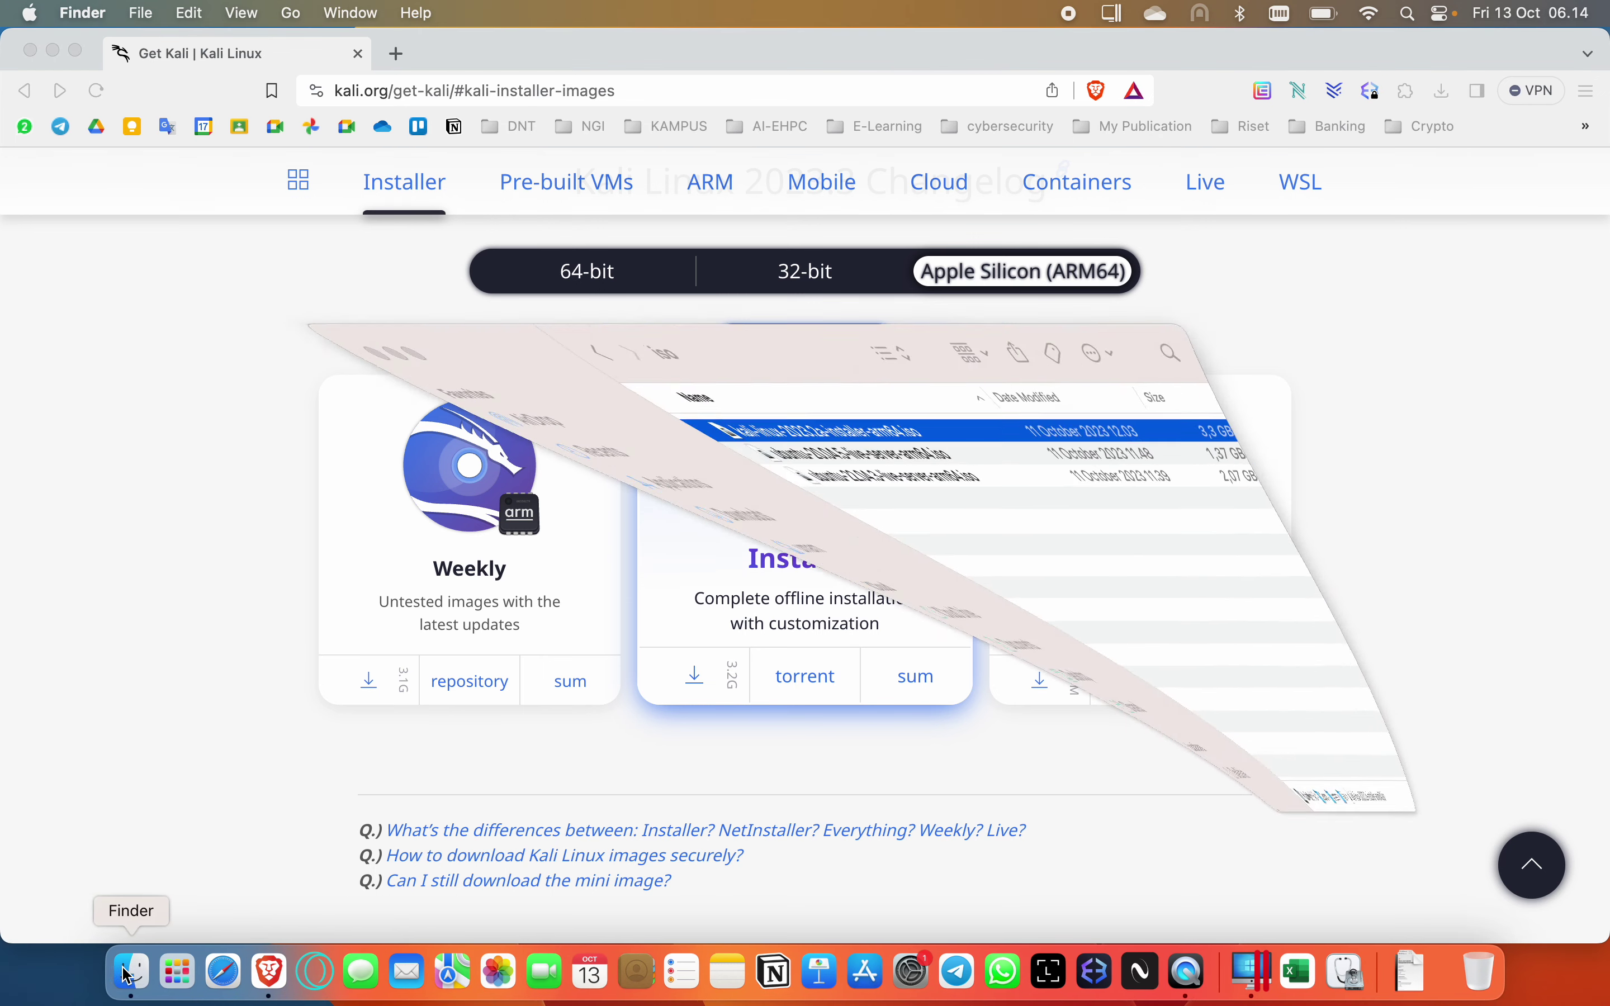
left_click(572, 496)
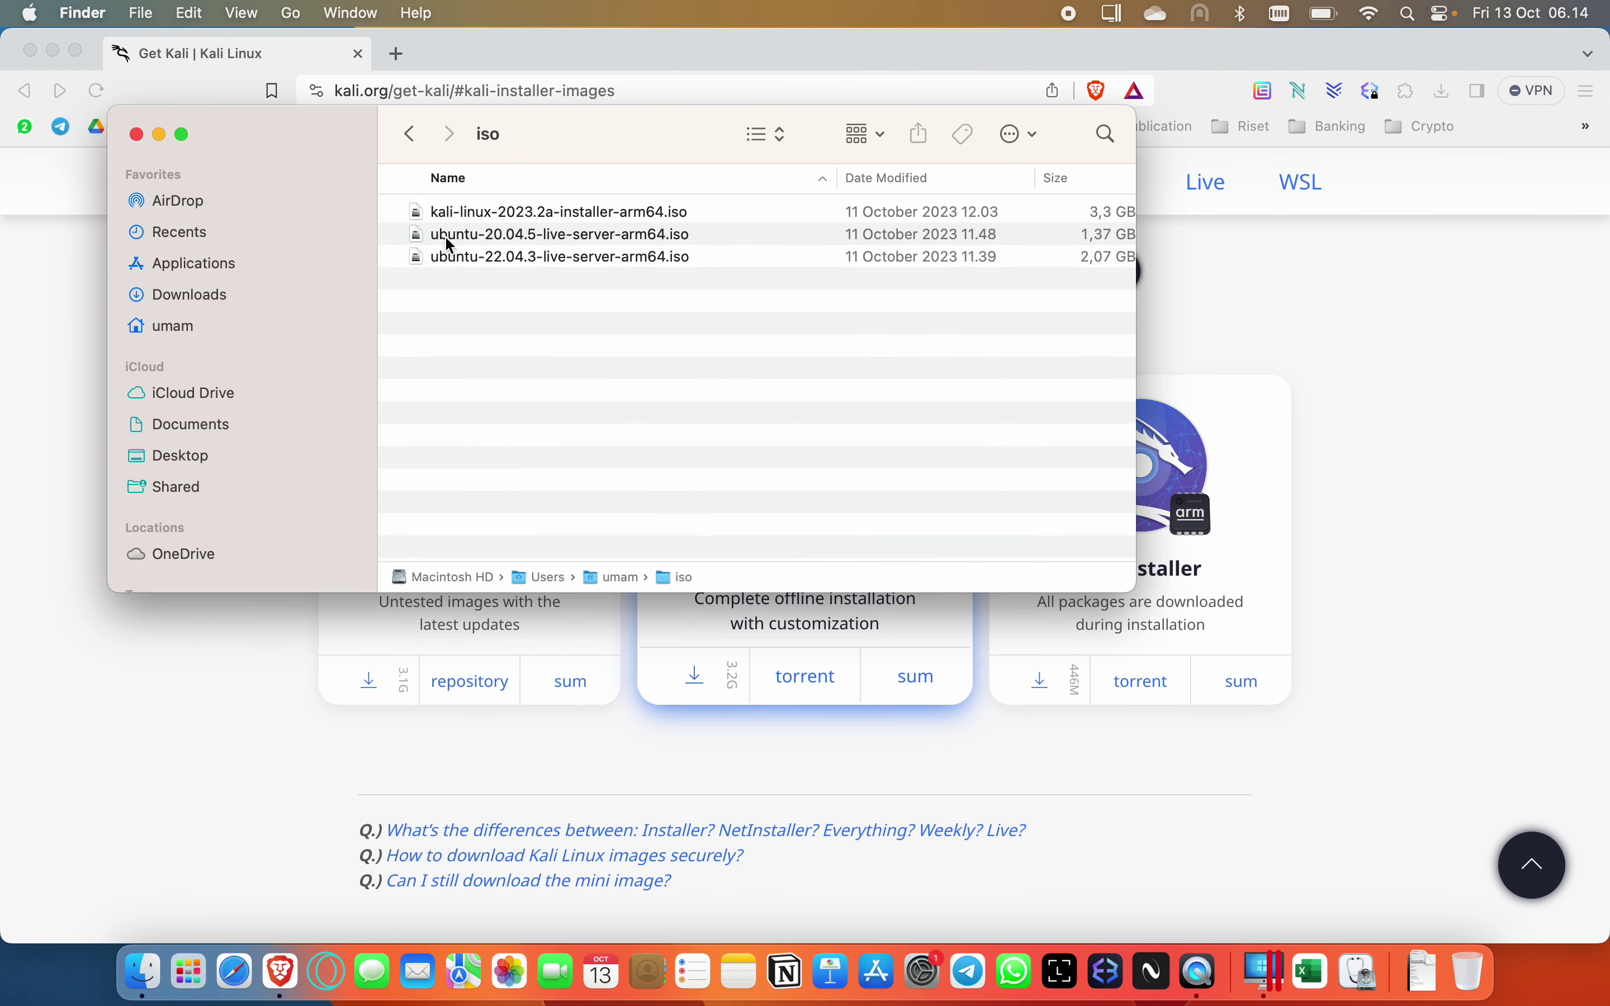
left_click(562, 217)
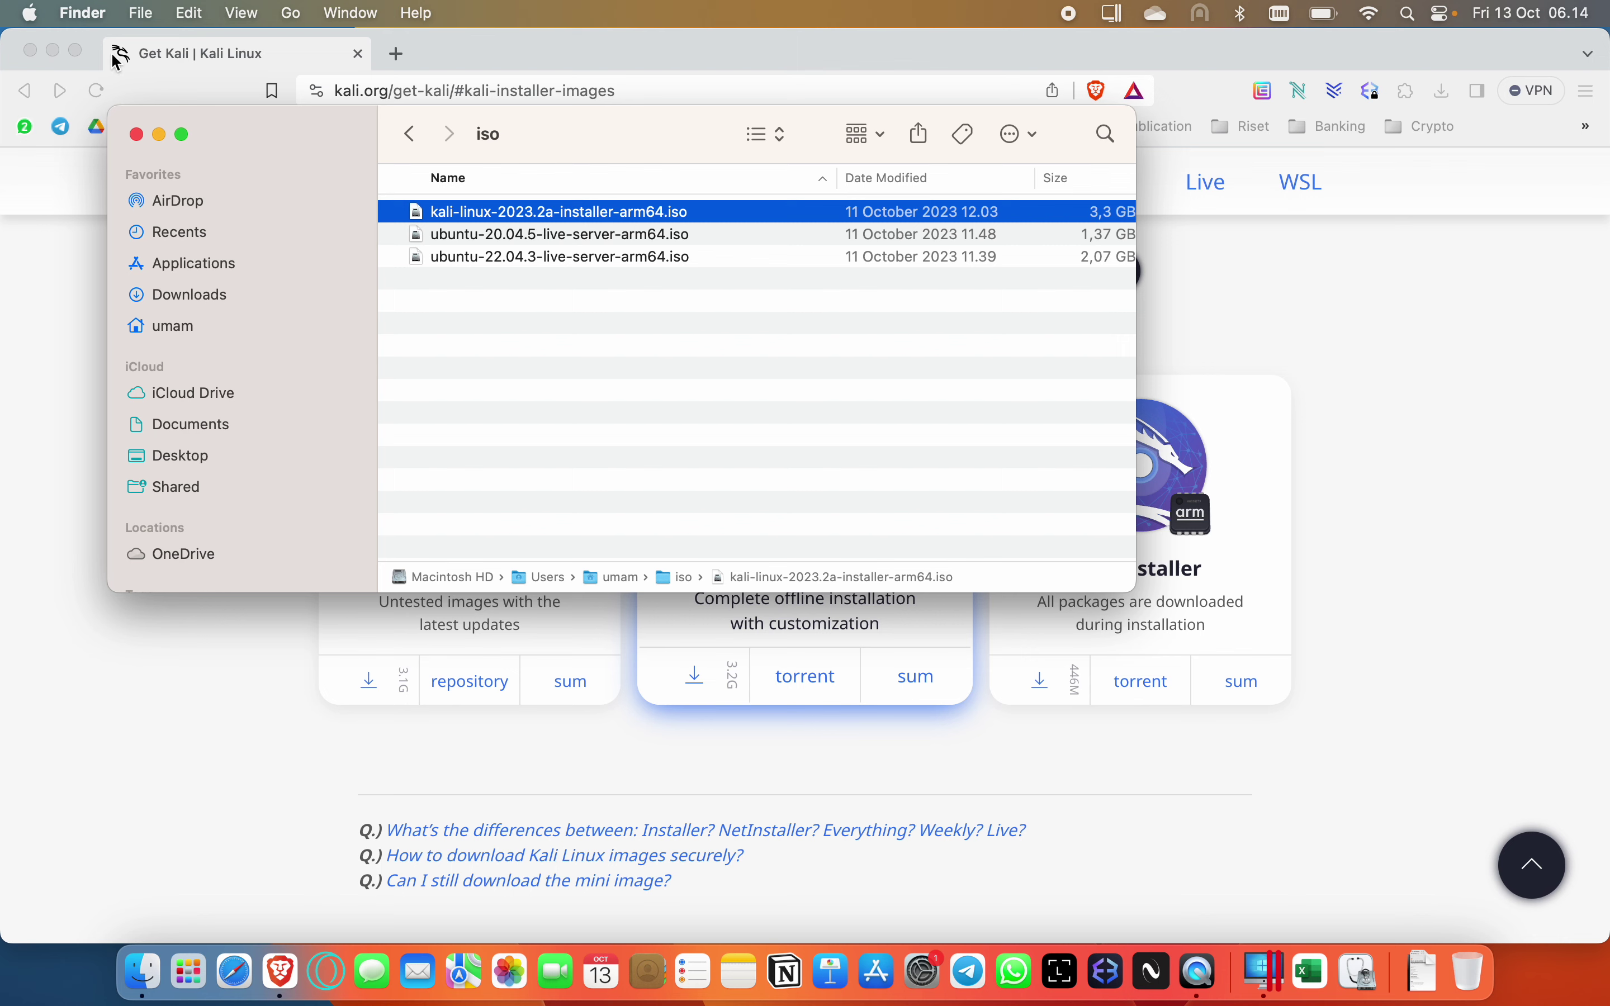
left_click(53, 51)
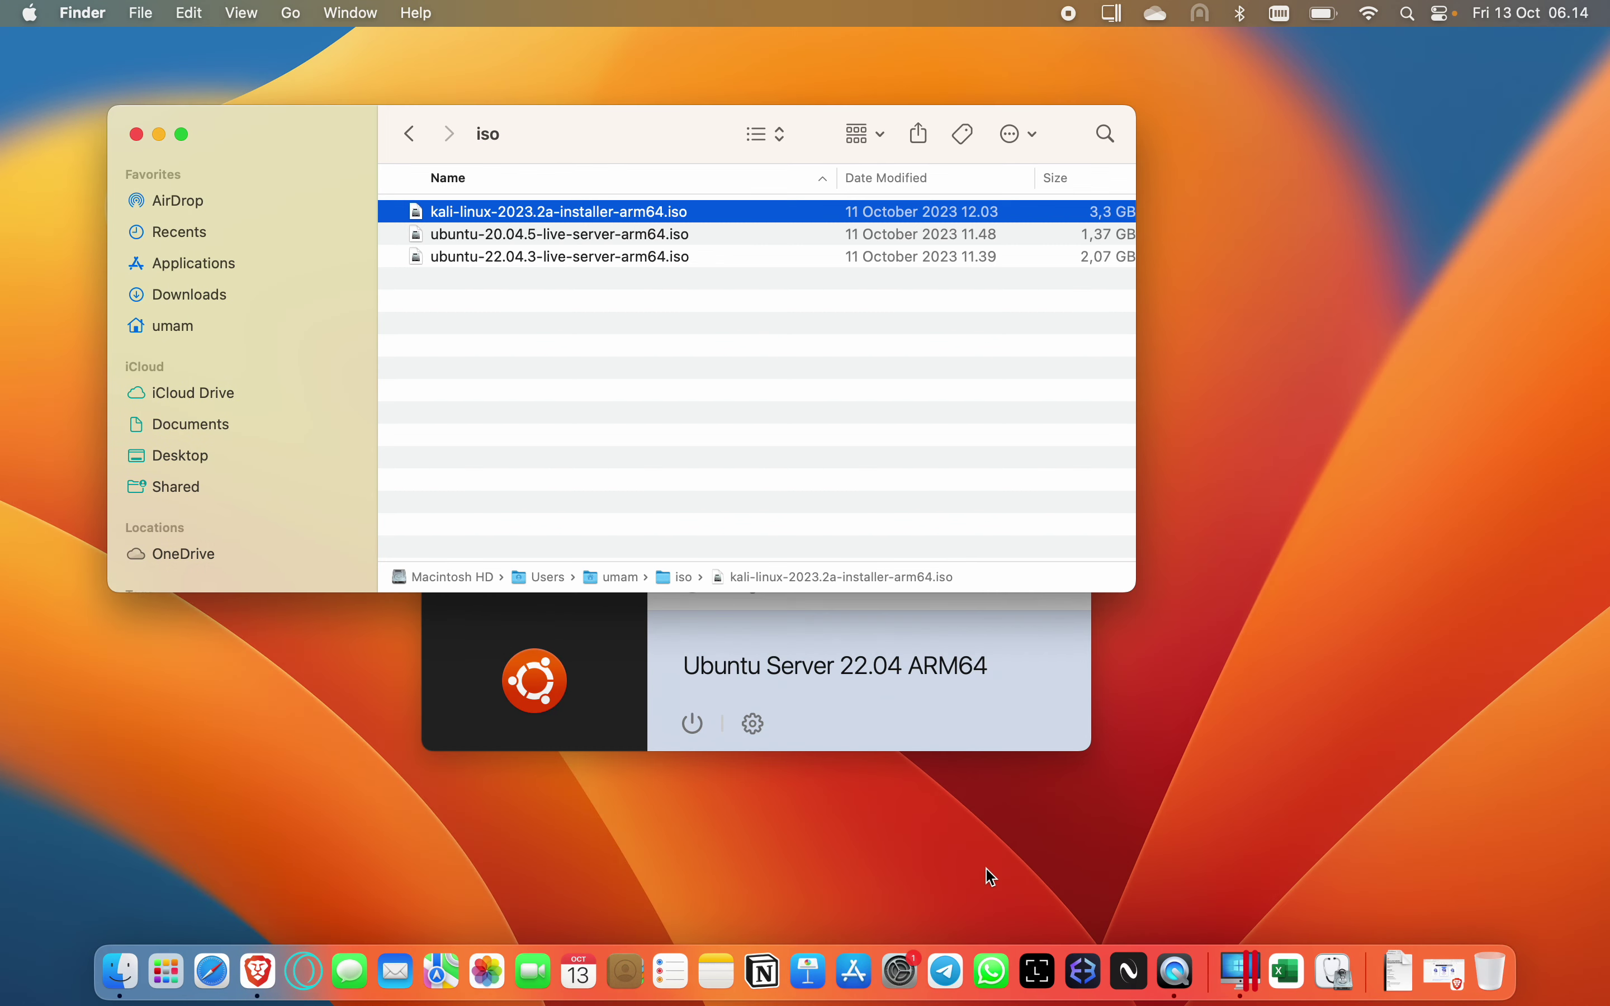
left_click(1239, 970)
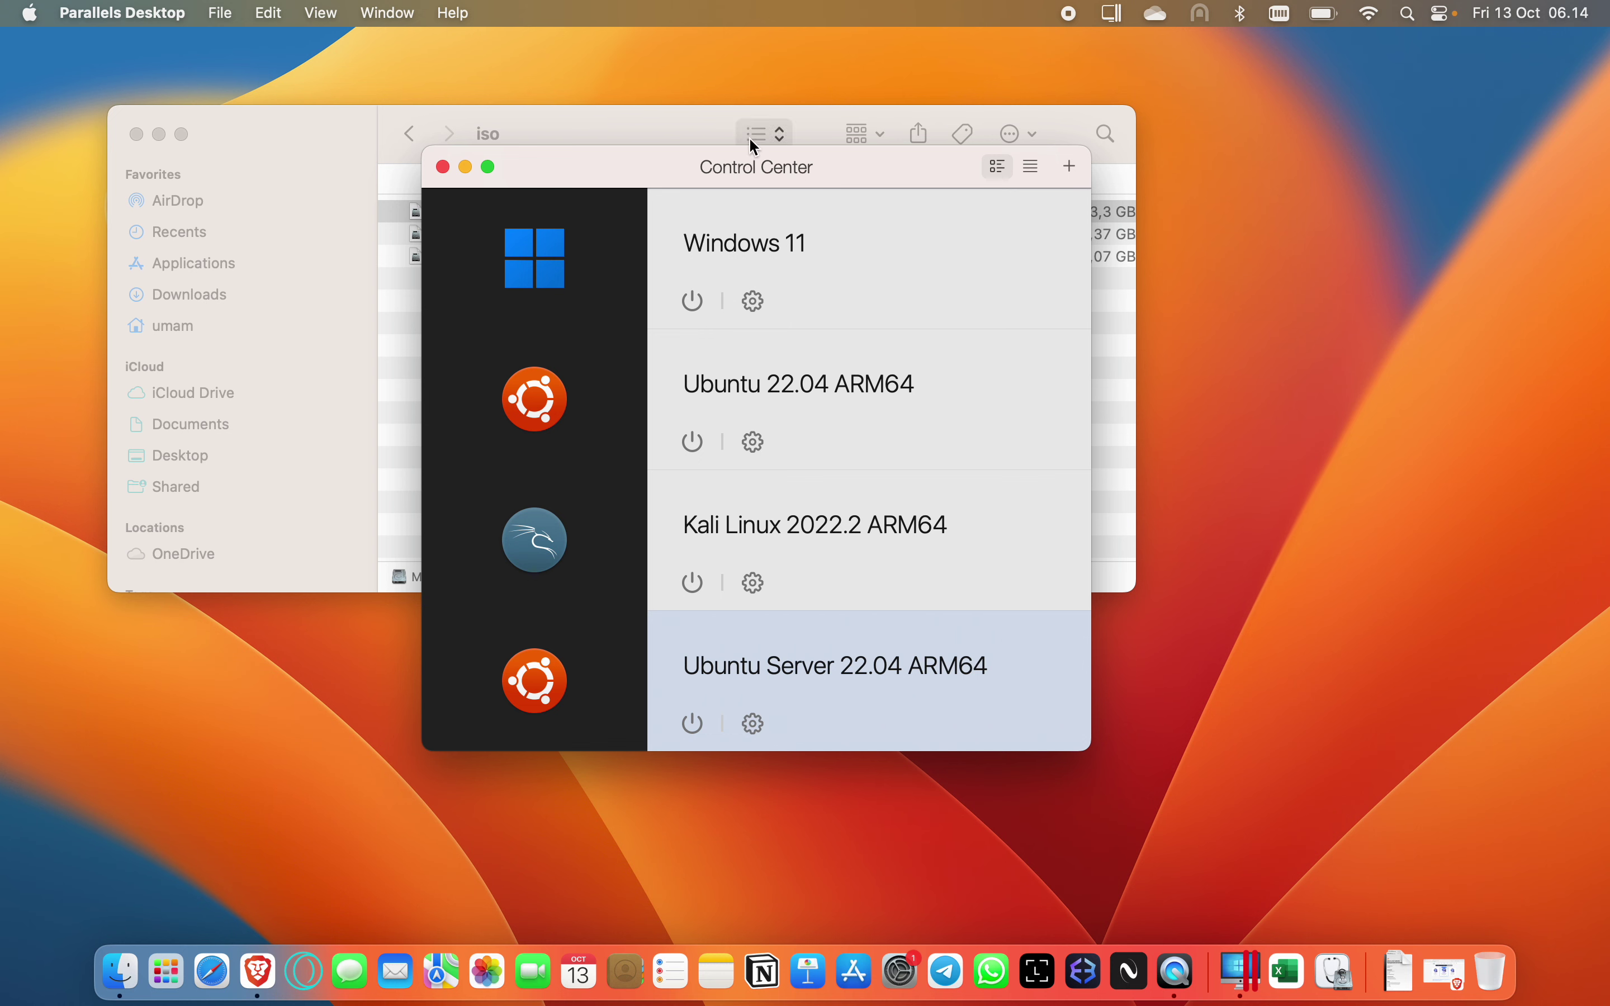
Reposition the Control Center window and minimize the Finder window.
left_click_drag(722, 171, 764, 173)
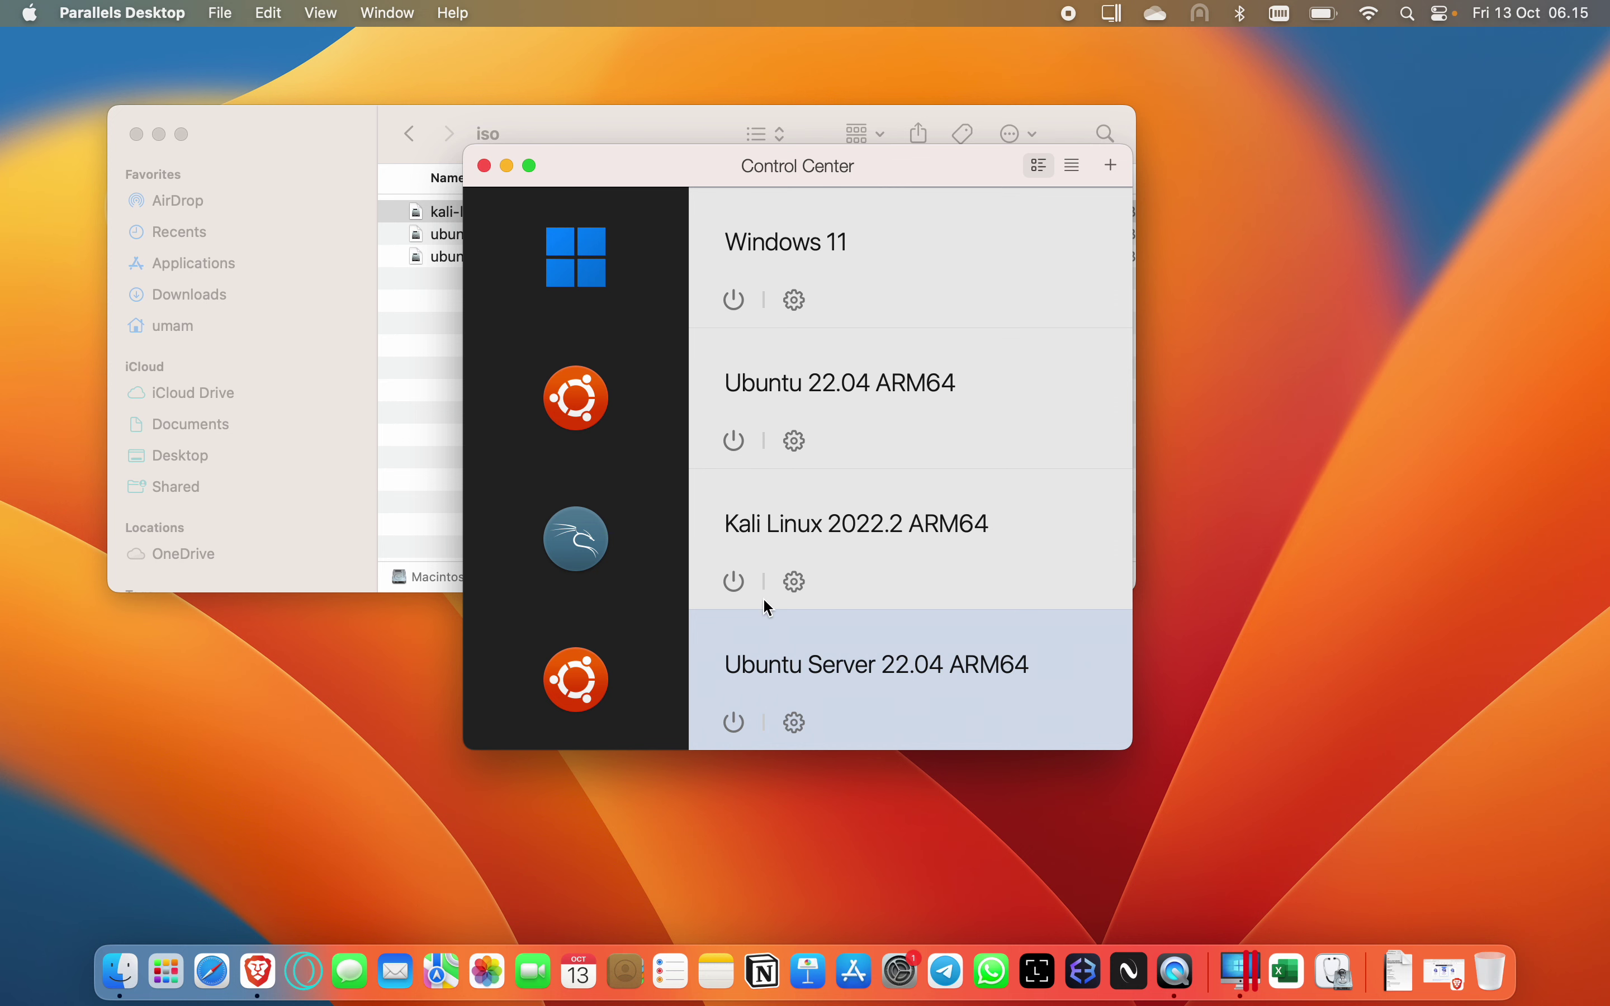
mouse_move(876, 181)
left_mouse_down()
mouse_move(833, 185)
mouse_move(849, 168)
left_mouse_up()
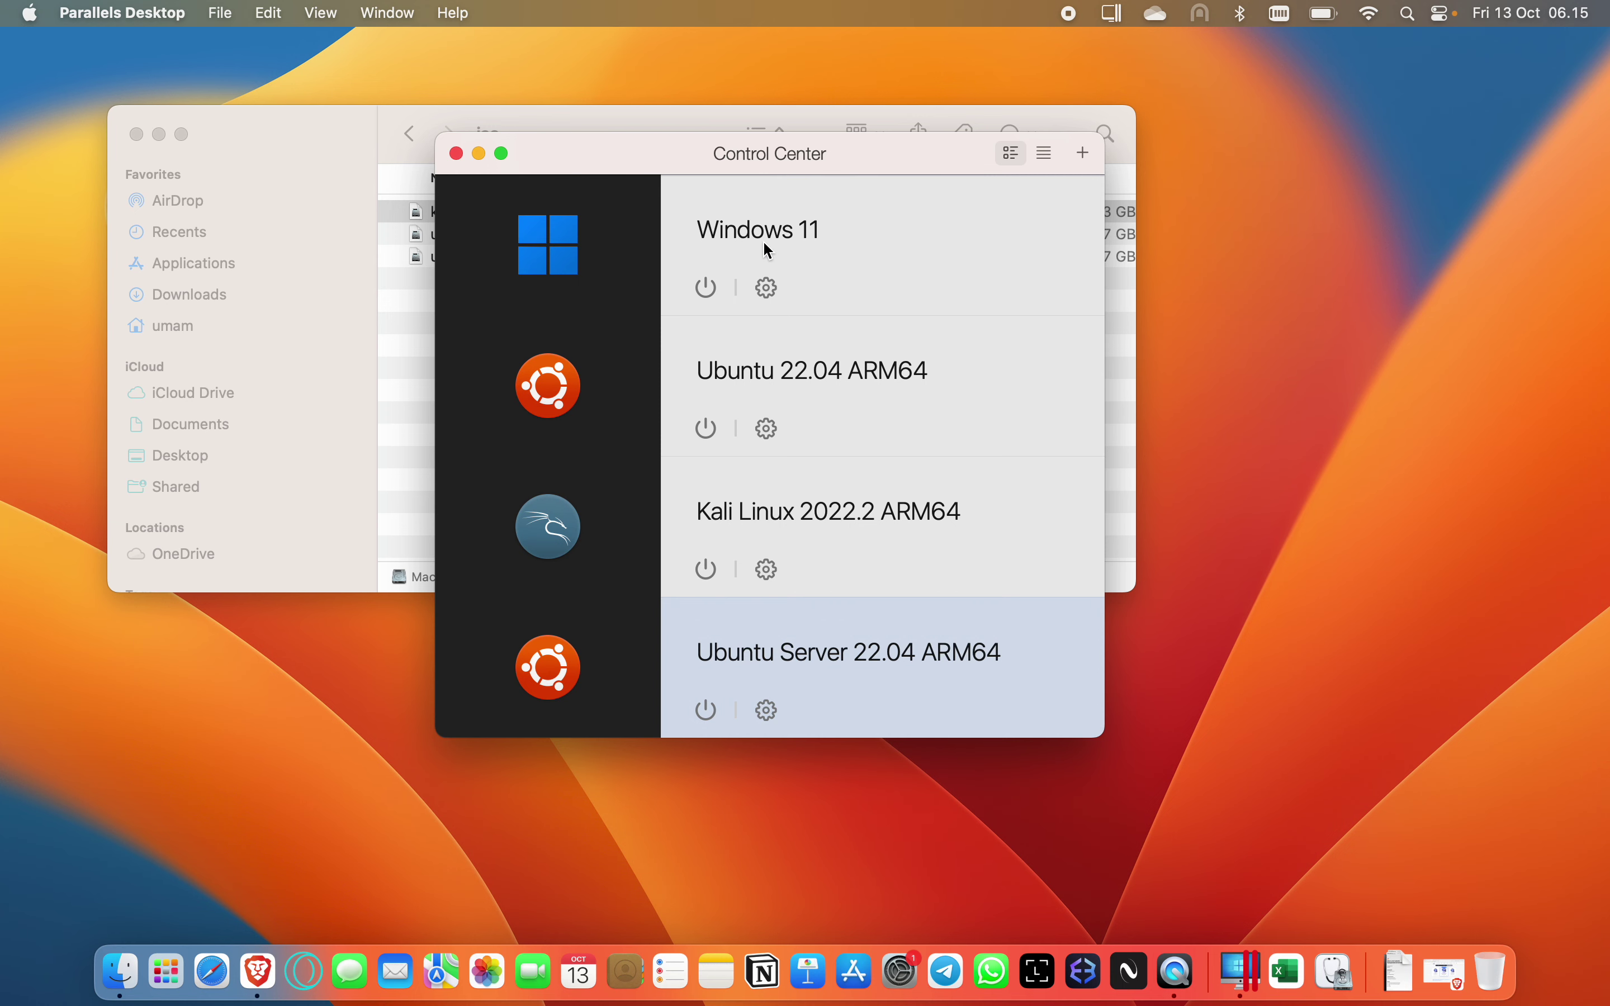
left_click_drag(846, 153, 756, 128)
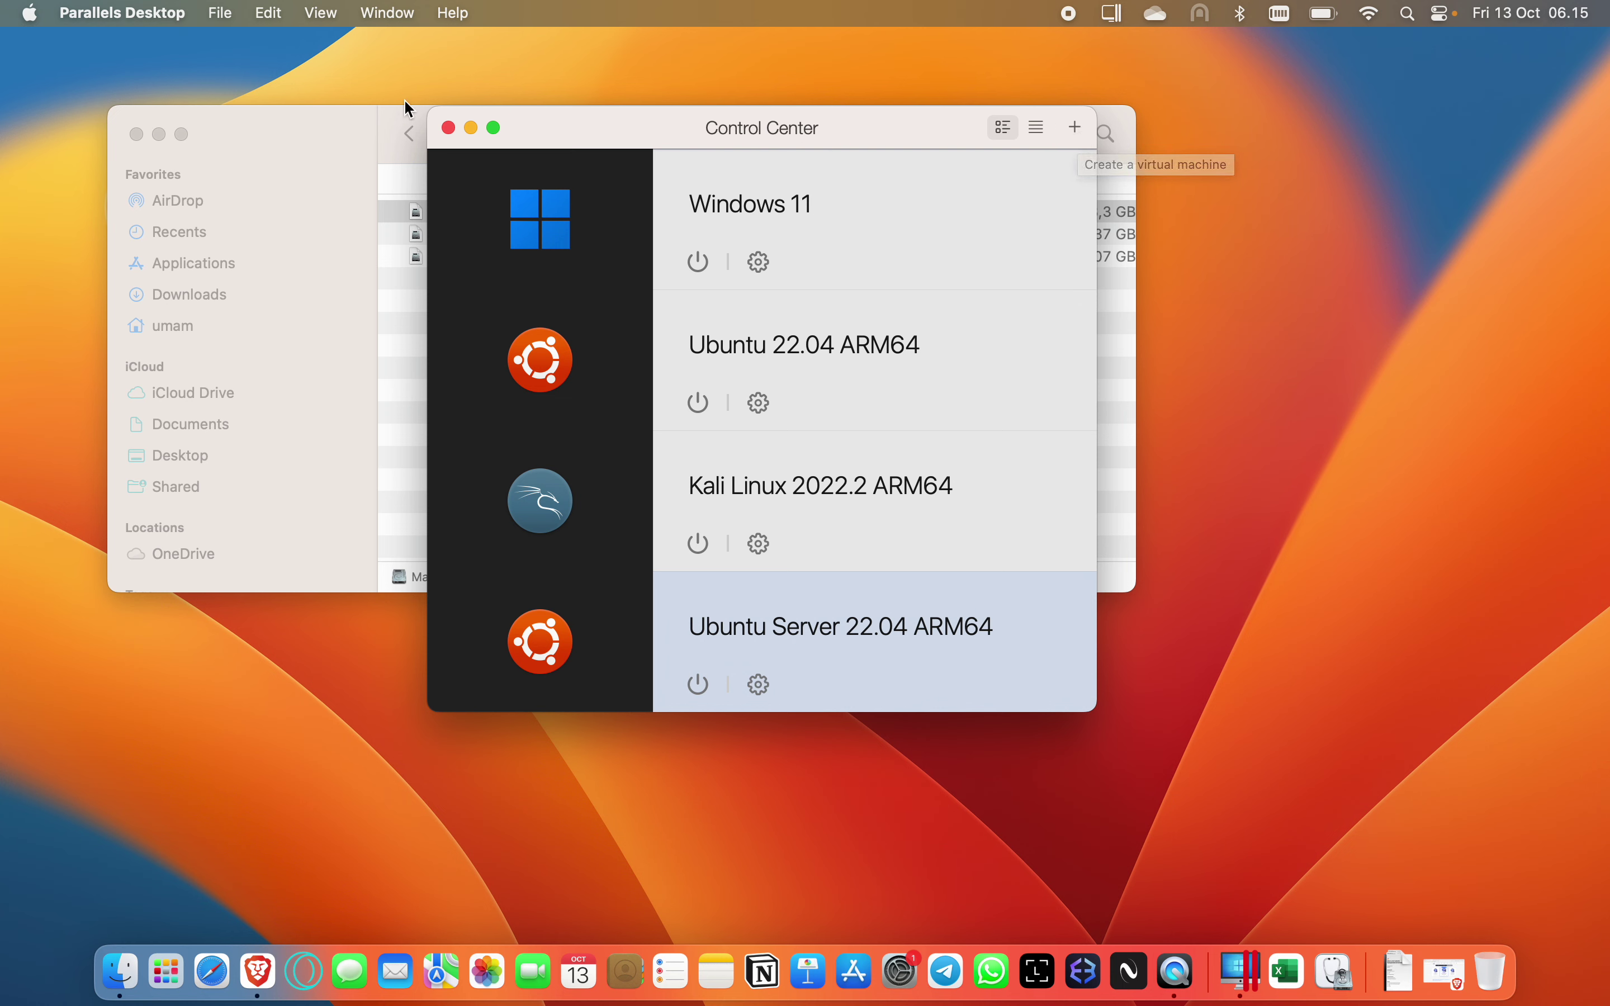
left_click(160, 134)
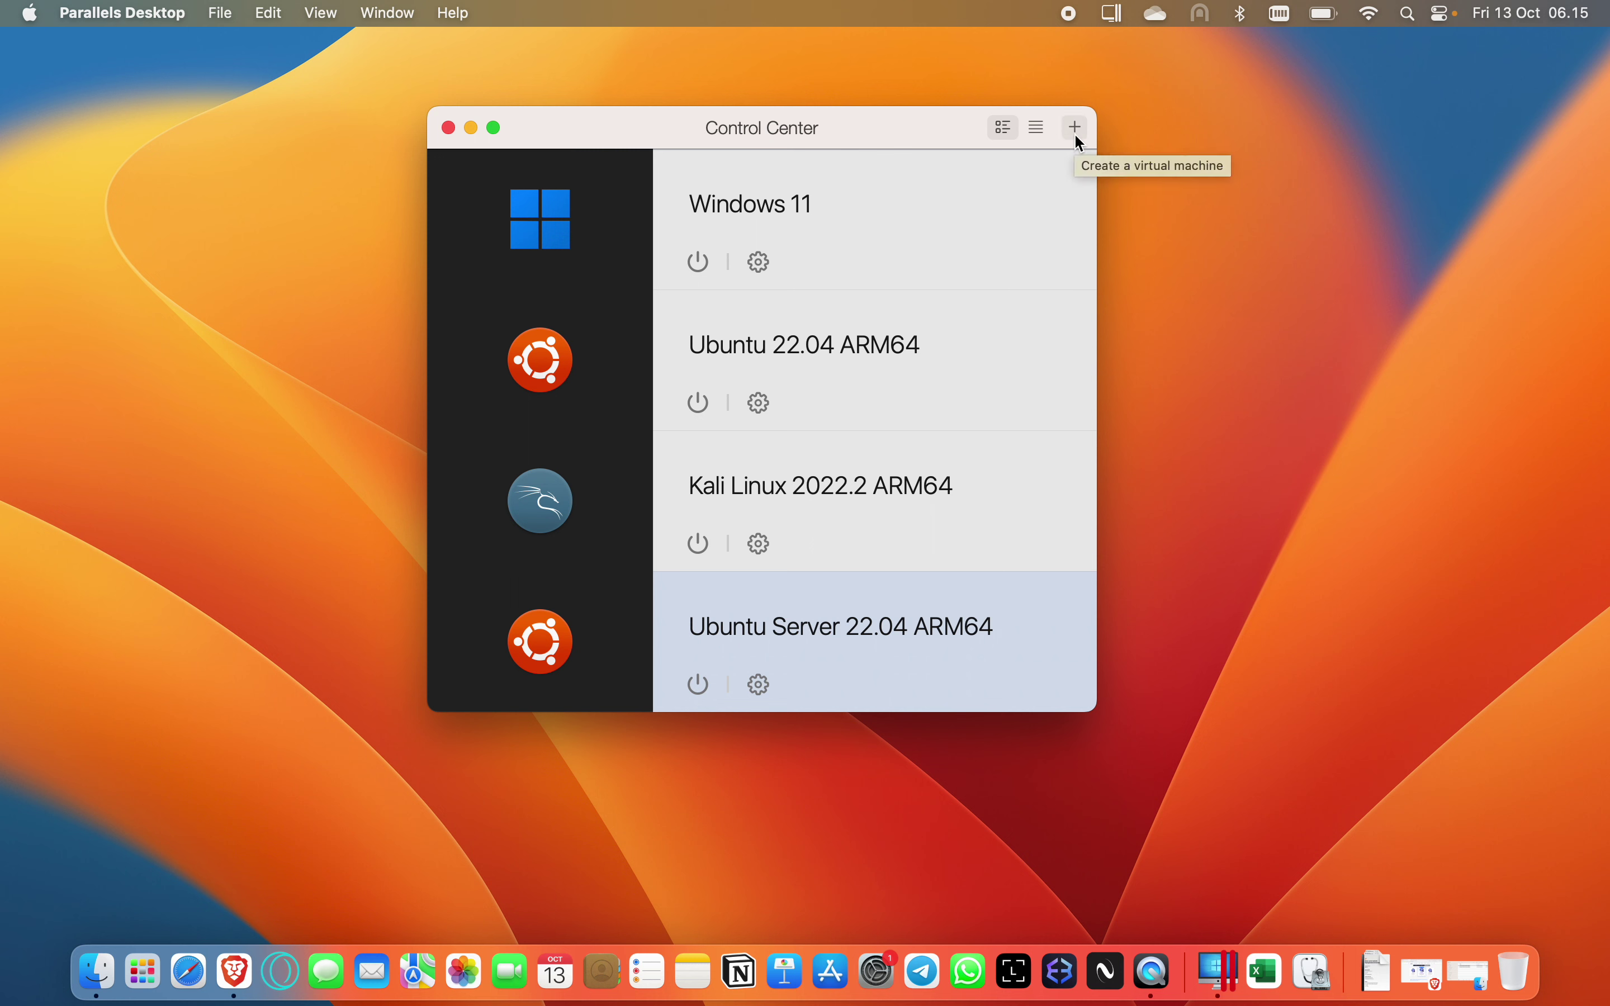
Start a new virtual machine with the + button and continue past the M Series Chip notice.
left_click(1077, 133)
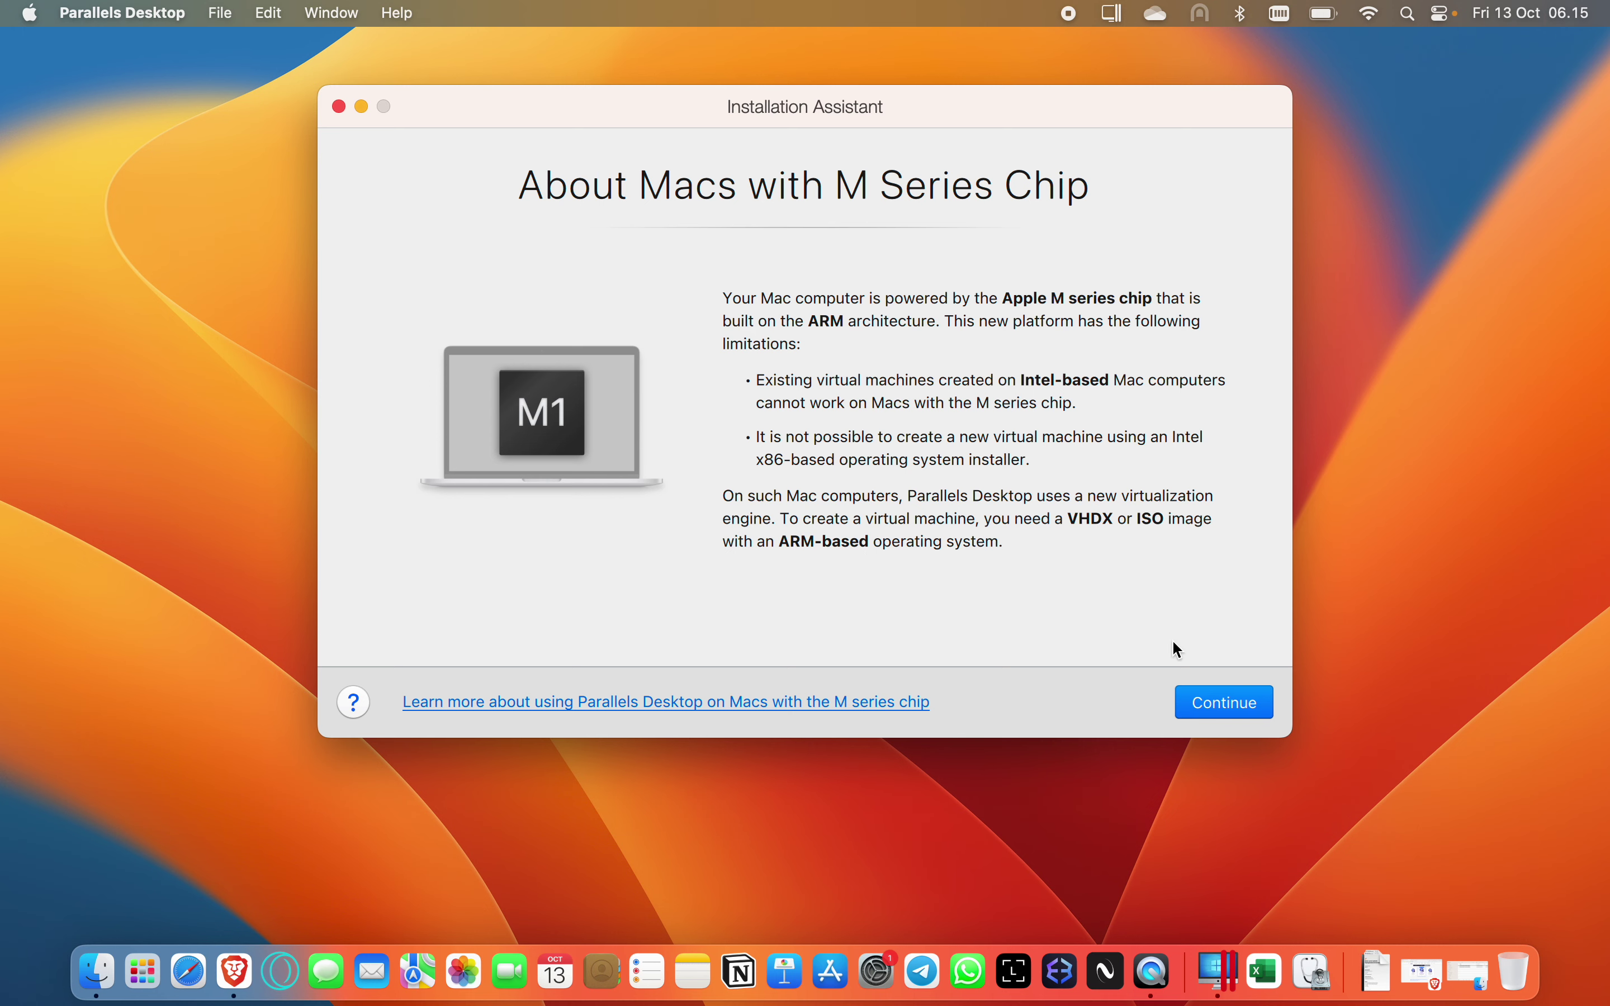
left_click(1230, 705)
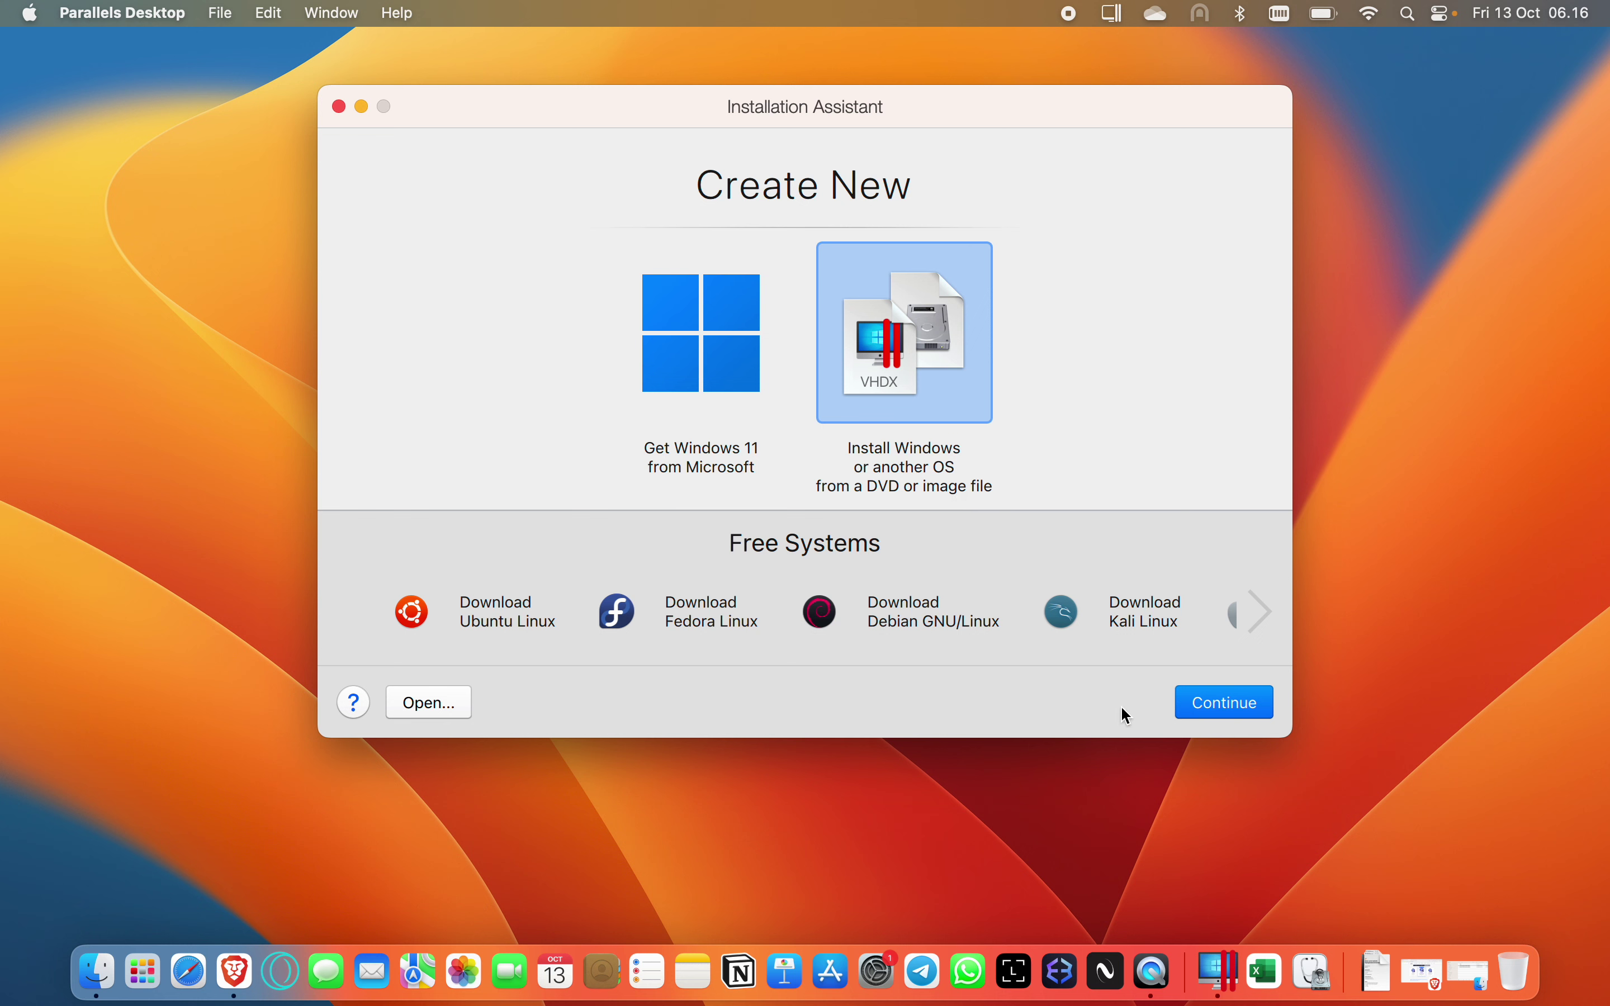
Return to the detected installation image list and switch to Choose Manually to browse for the image.
left_click(1236, 719)
left_click(1238, 705)
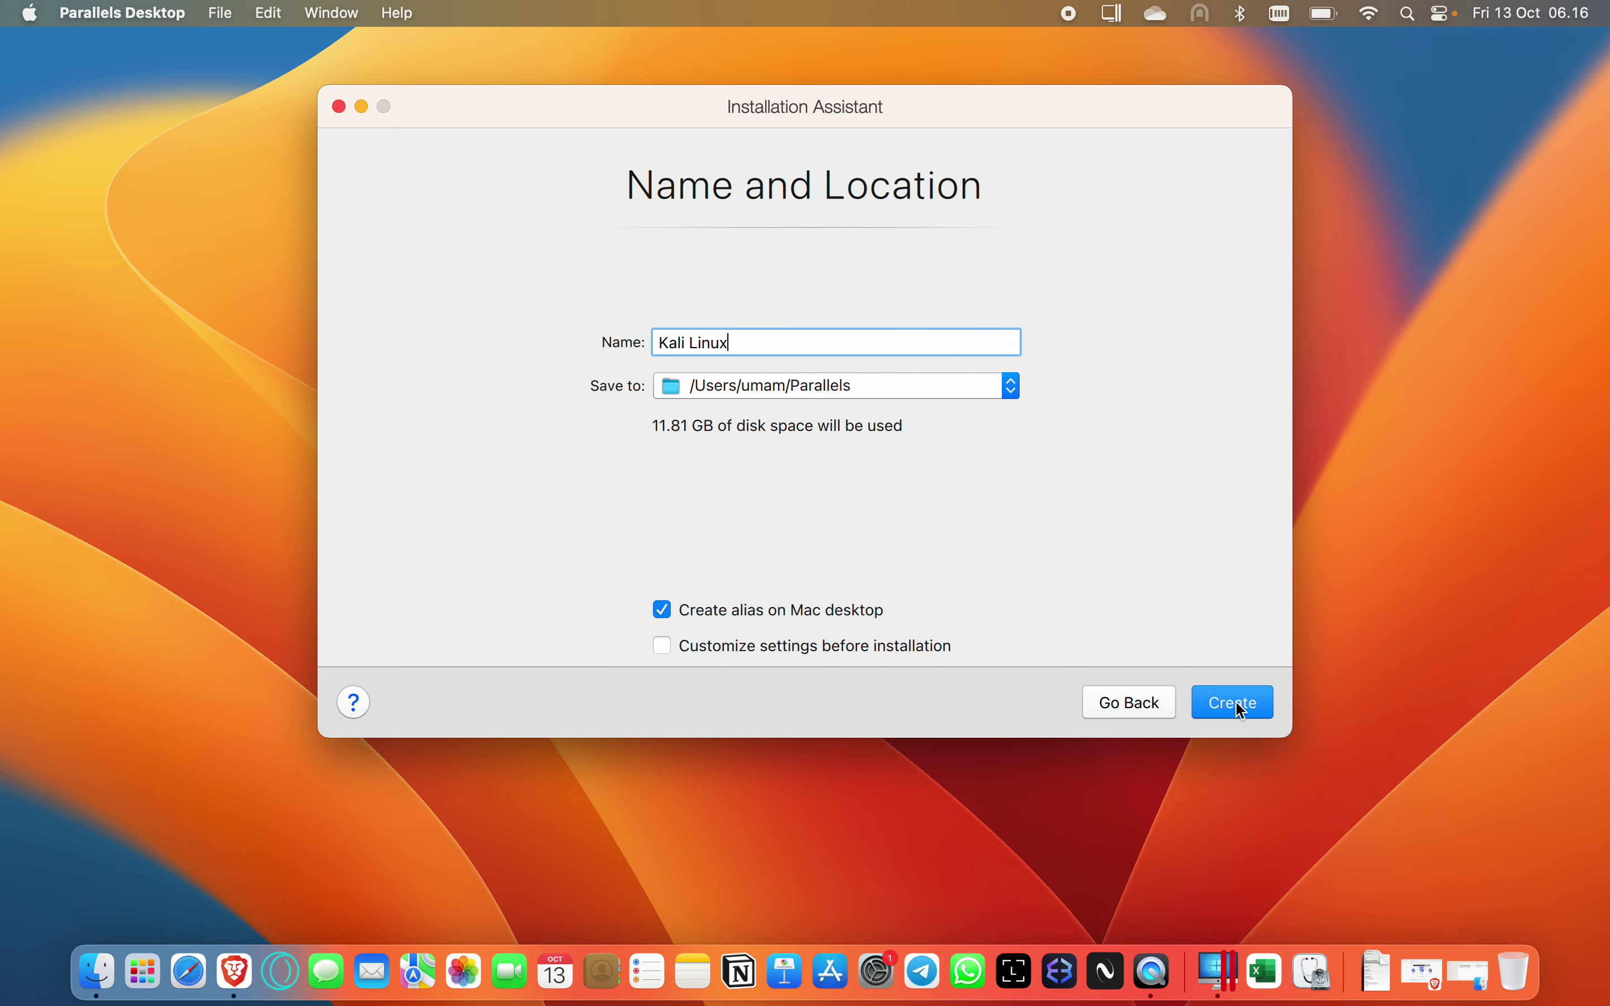
left_click(1142, 702)
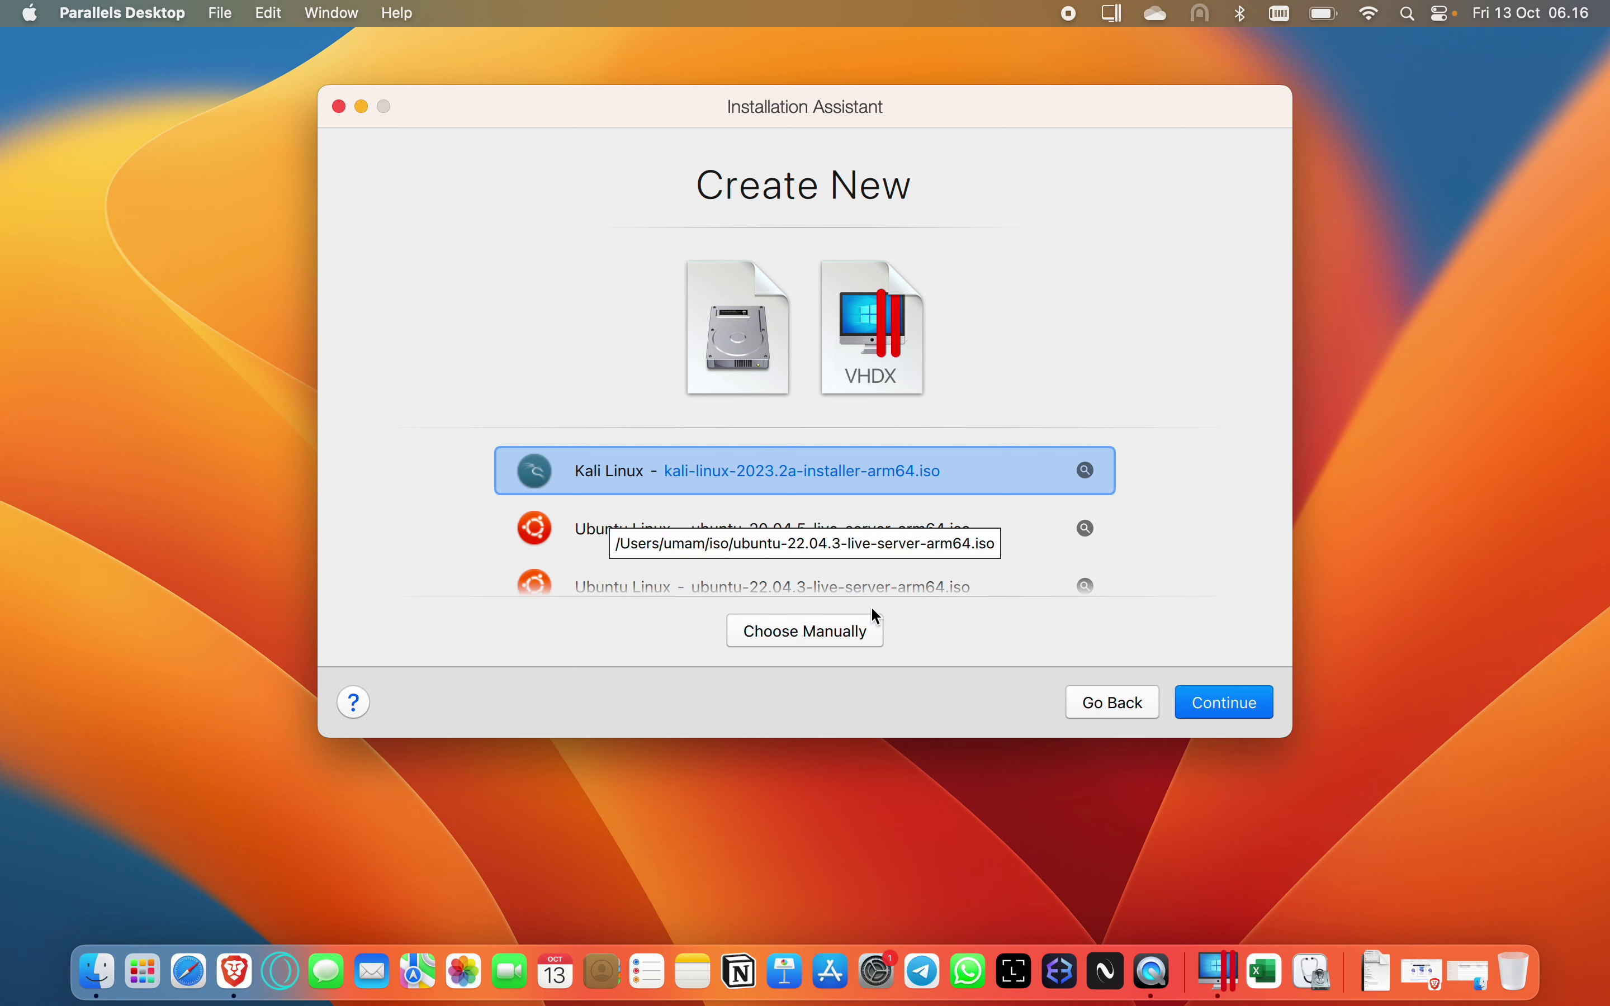
left_click(1095, 704)
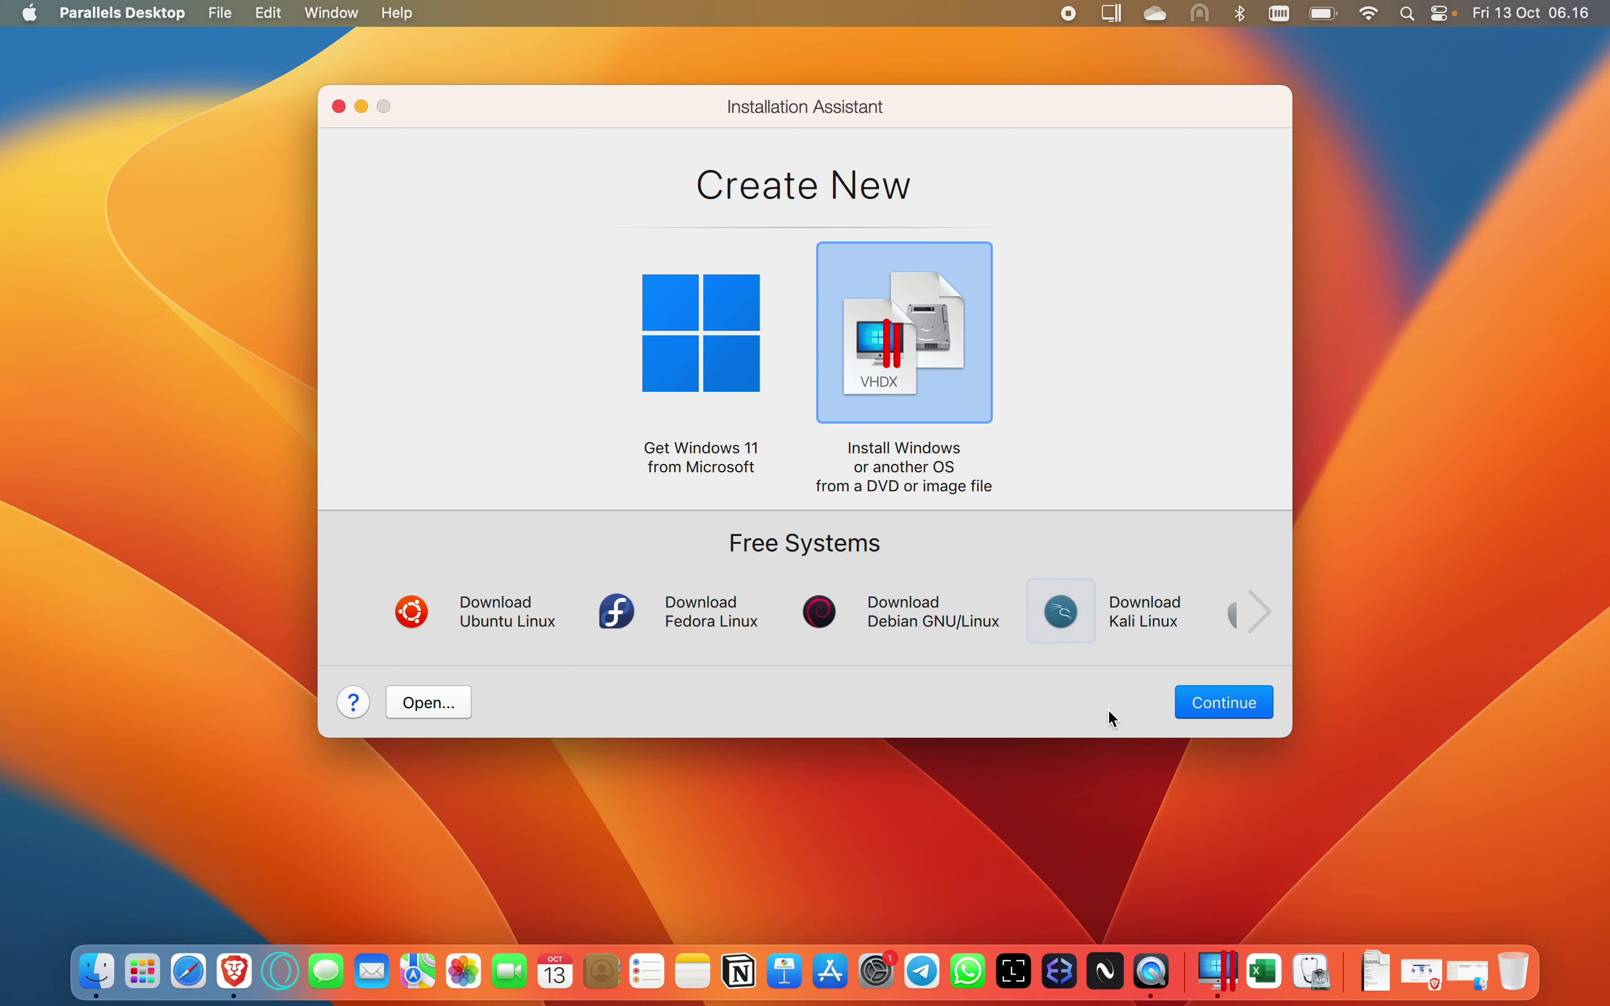
left_click(1198, 706)
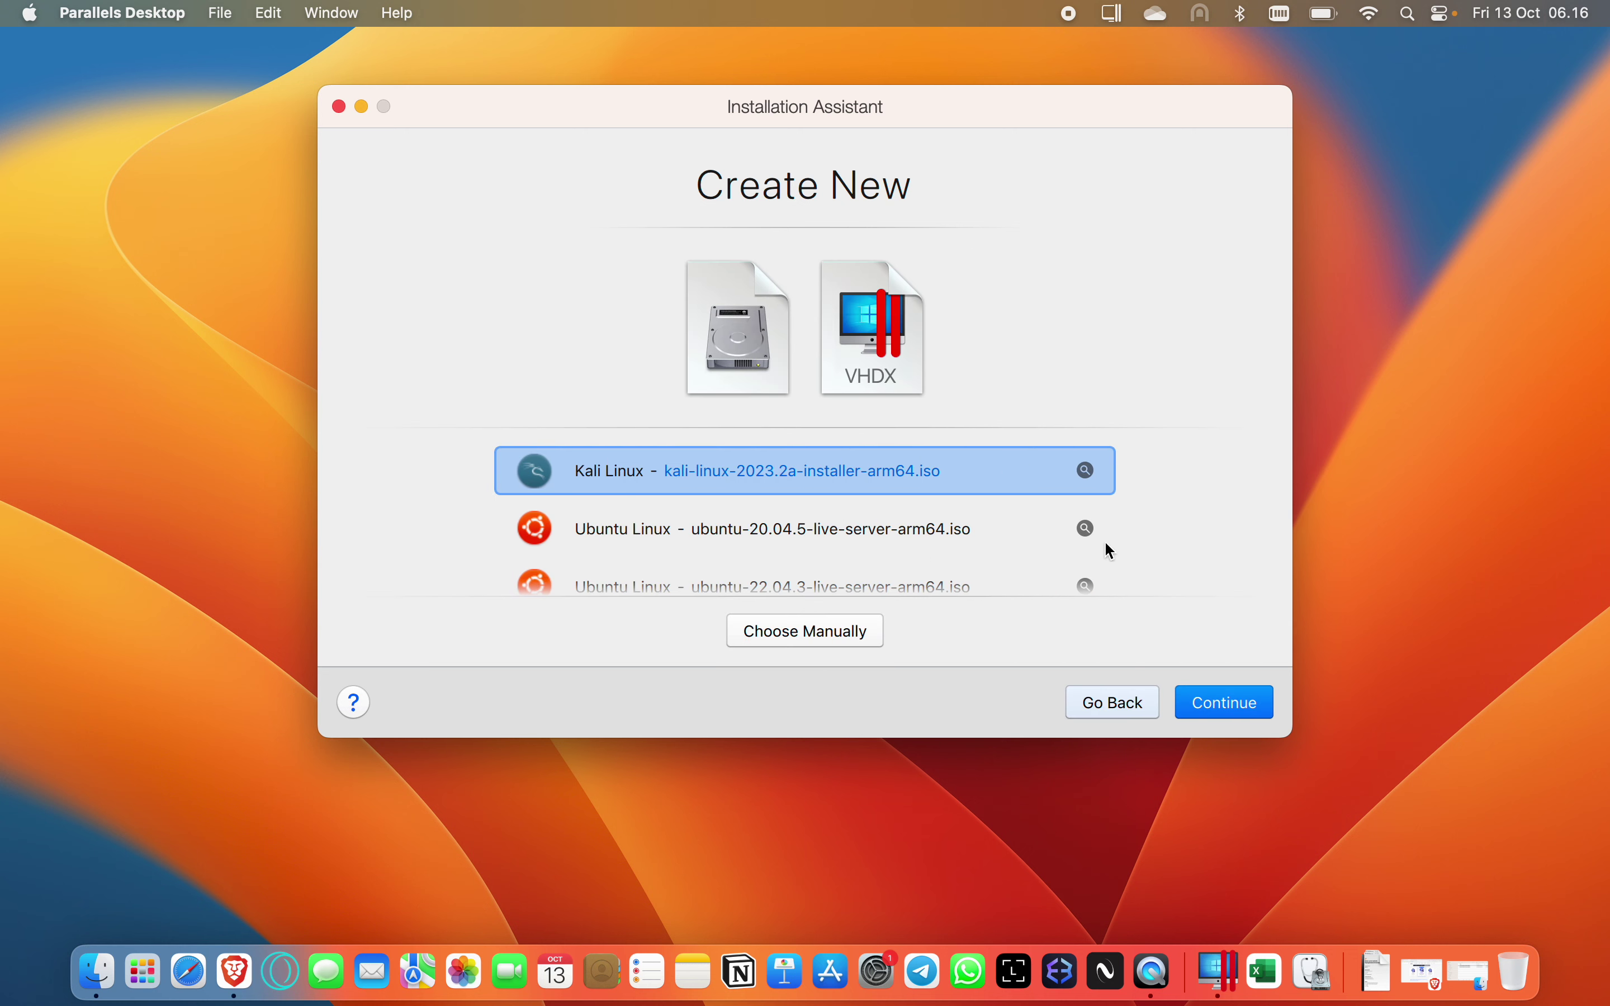
left_click(827, 633)
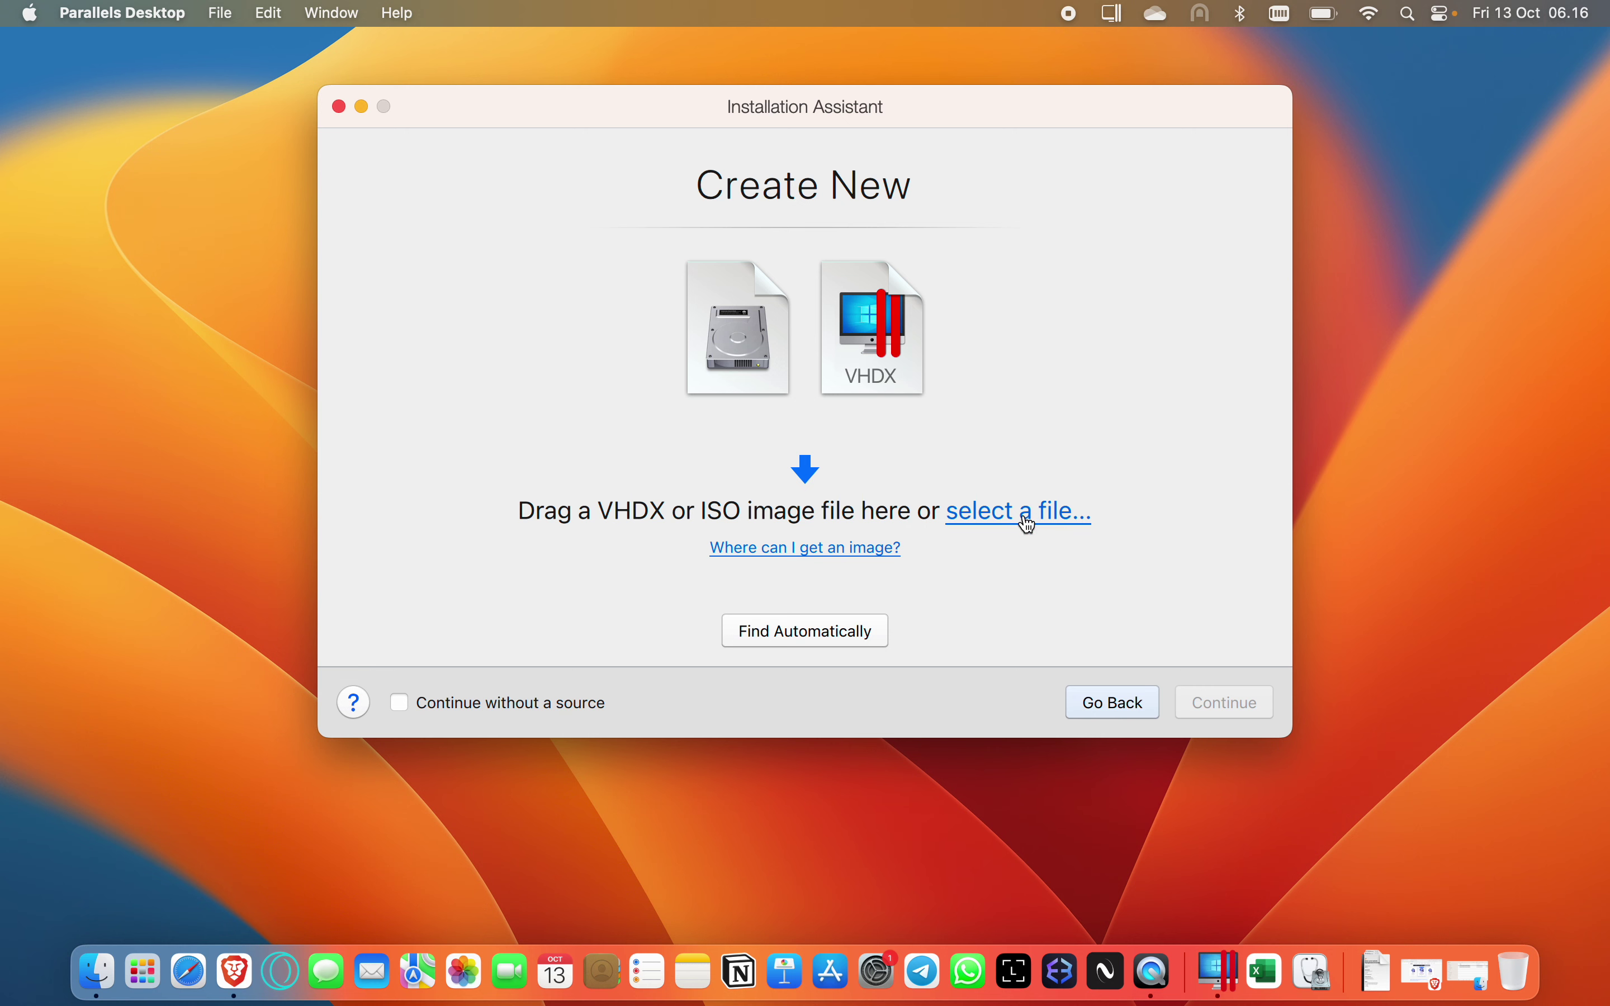
left_click(1025, 514)
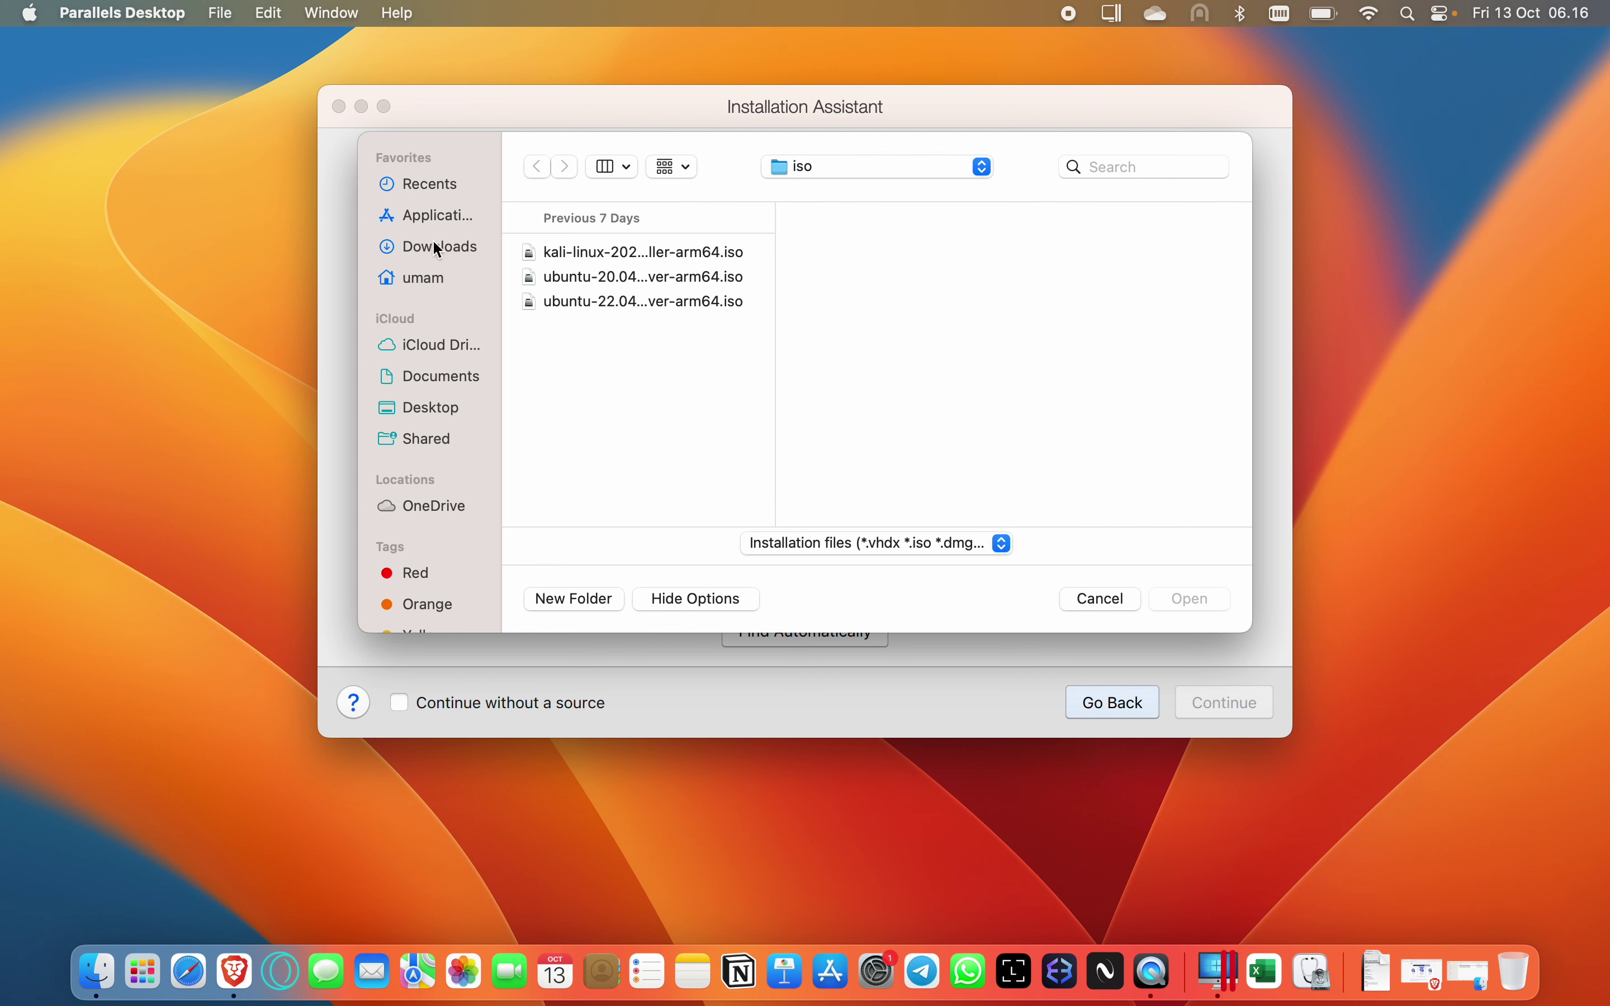
Pick kali-linux-2023.2a-installer-arm64.iso from umam > iso as the installation image and continue.
left_click(435, 276)
left_click(601, 327)
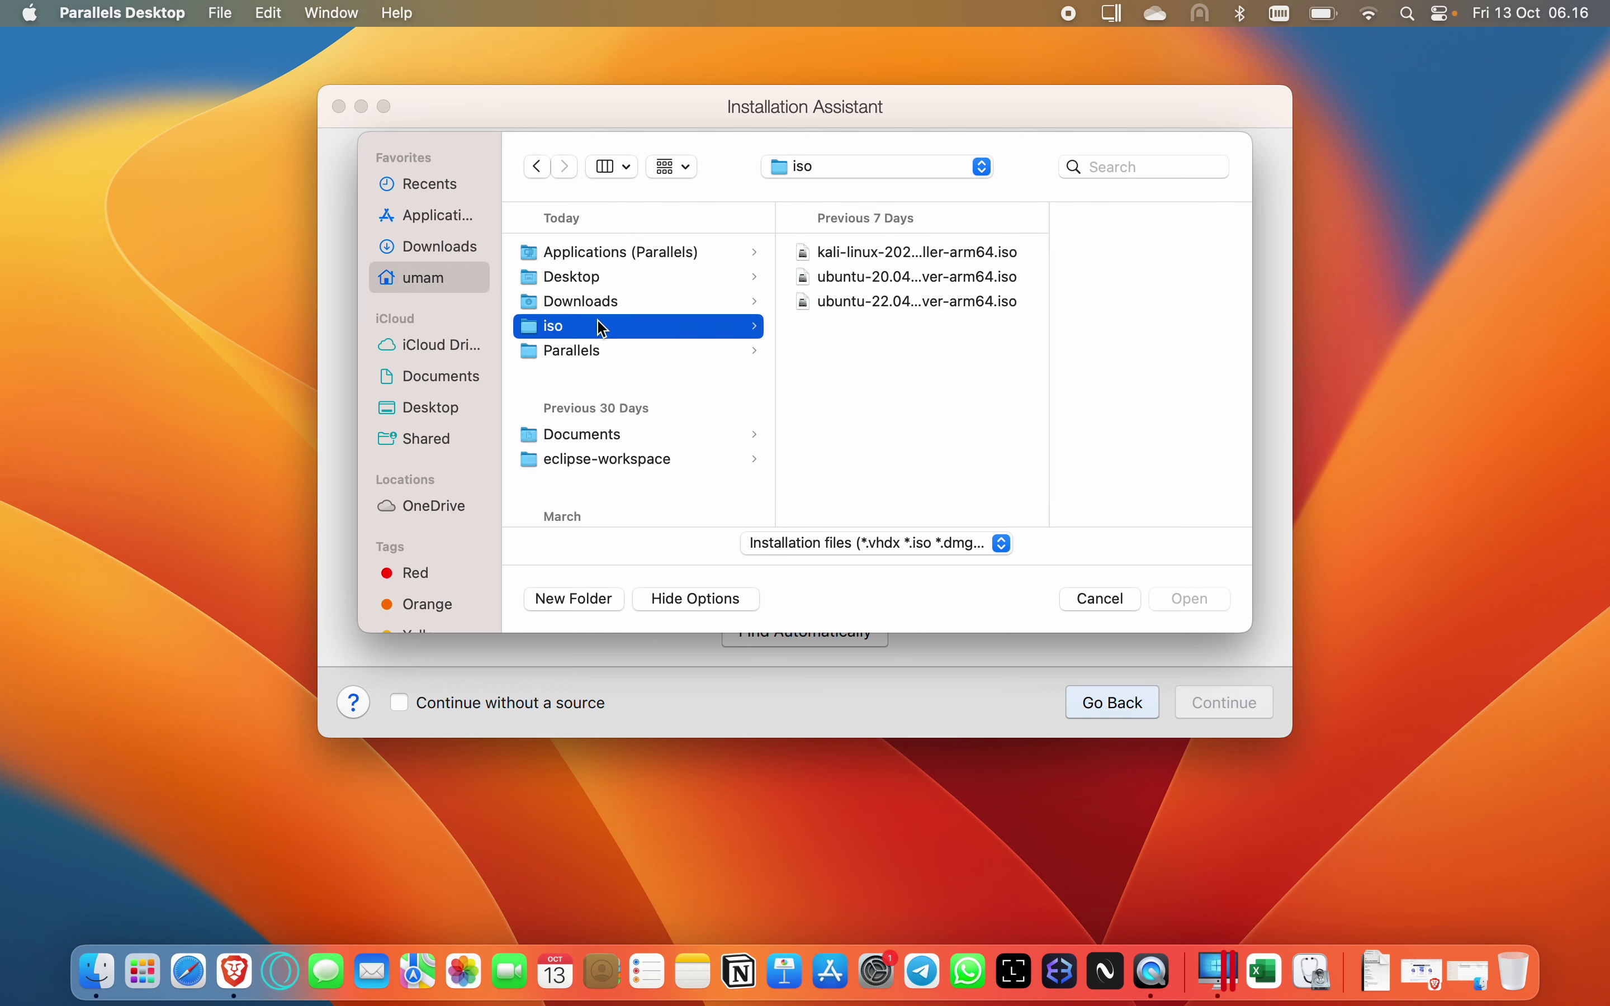
left_click_drag(1046, 356, 1171, 352)
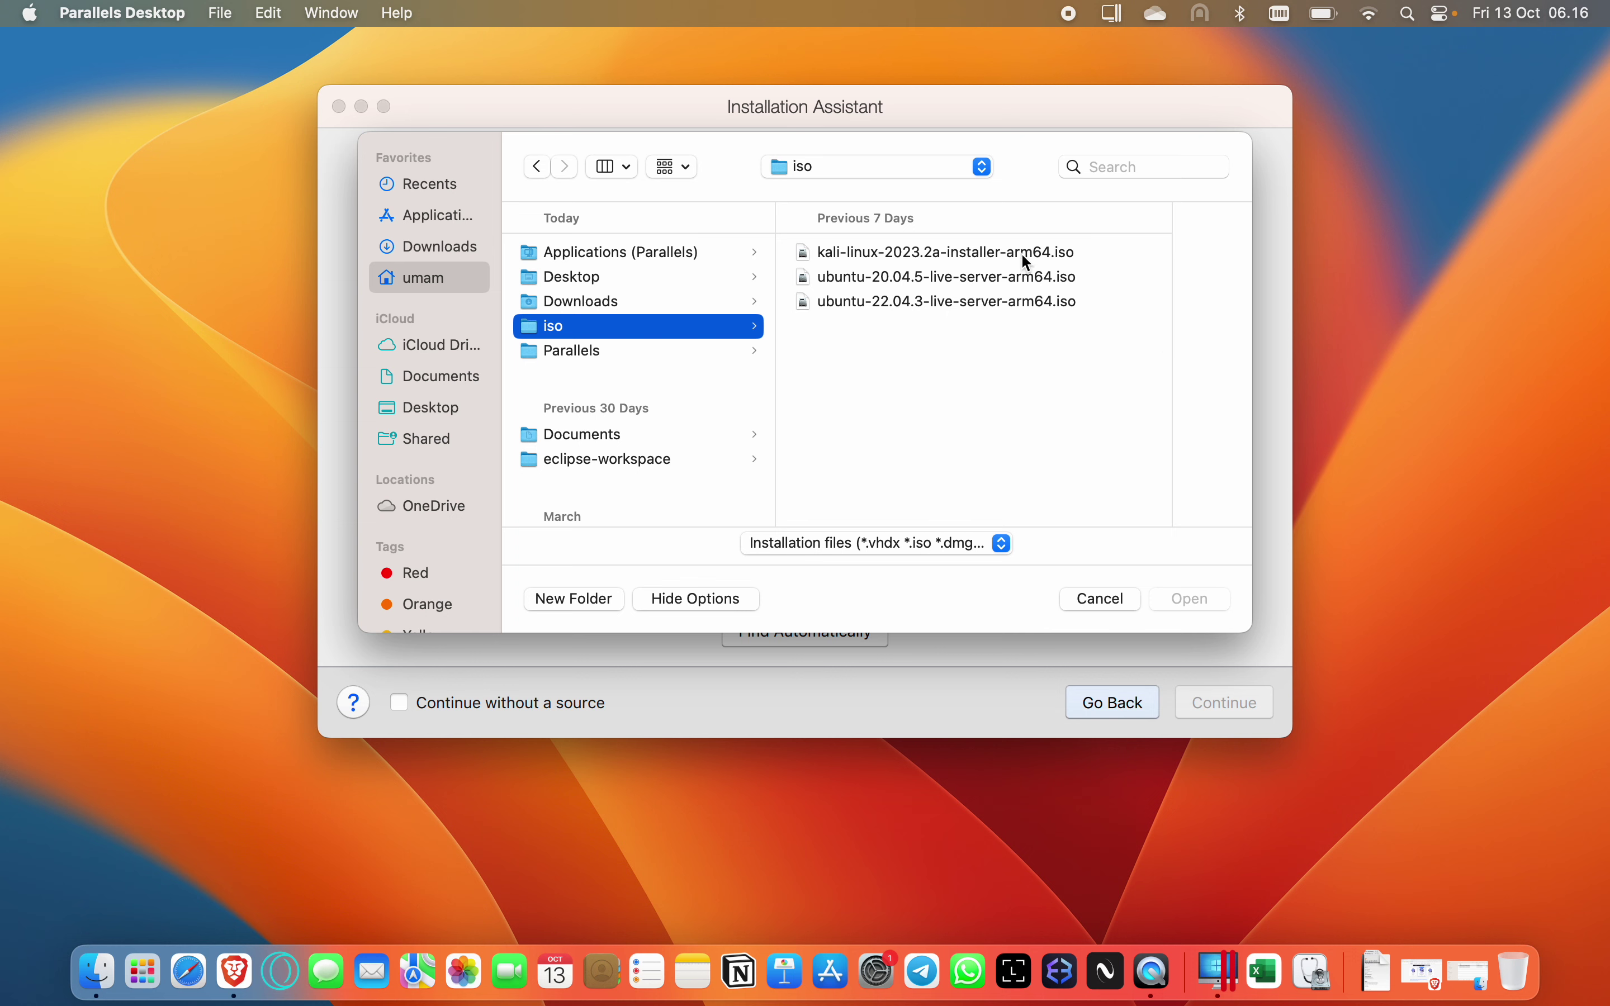
left_click(1037, 256)
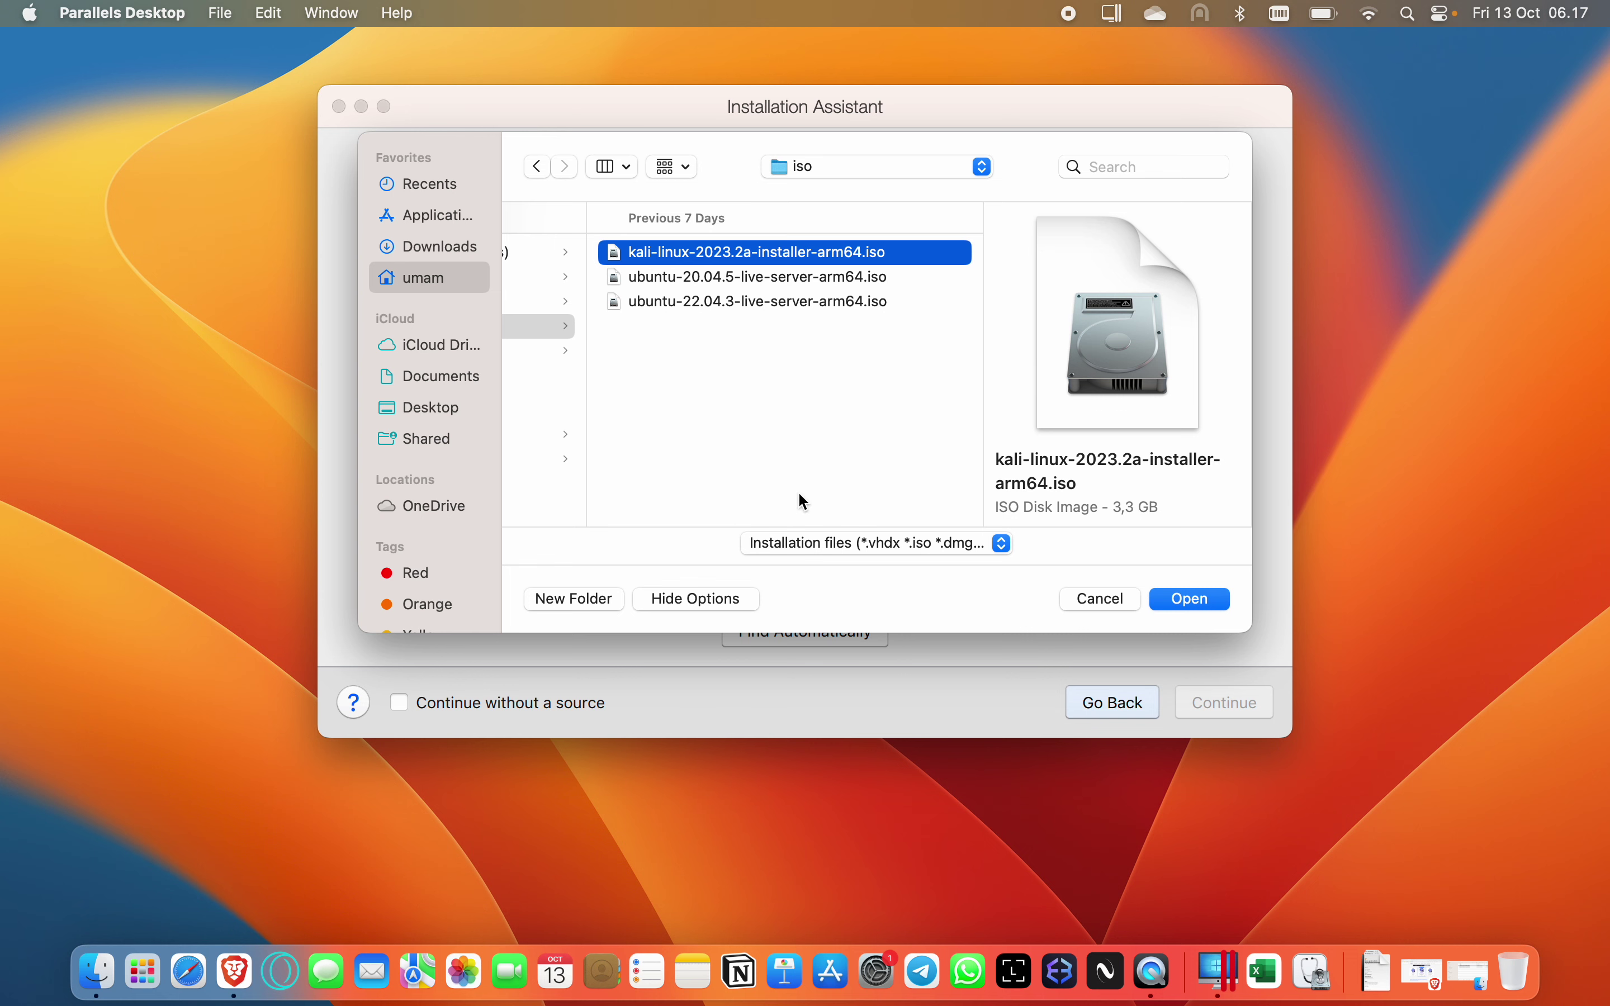
left_click(1193, 601)
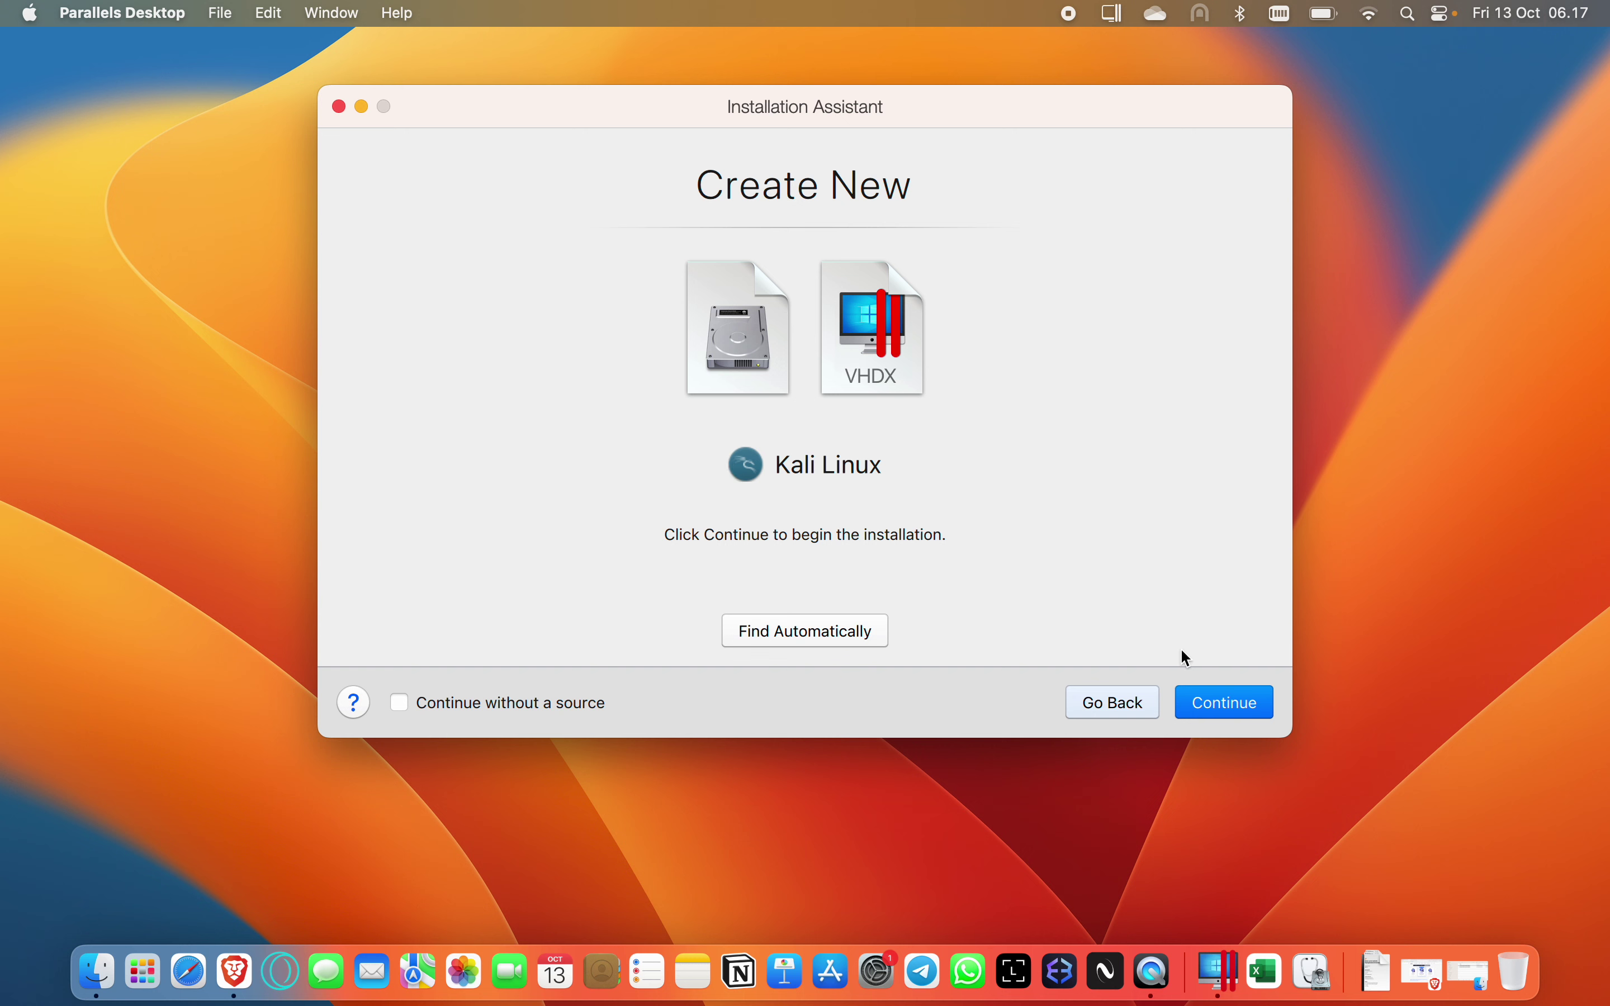
left_click(1229, 701)
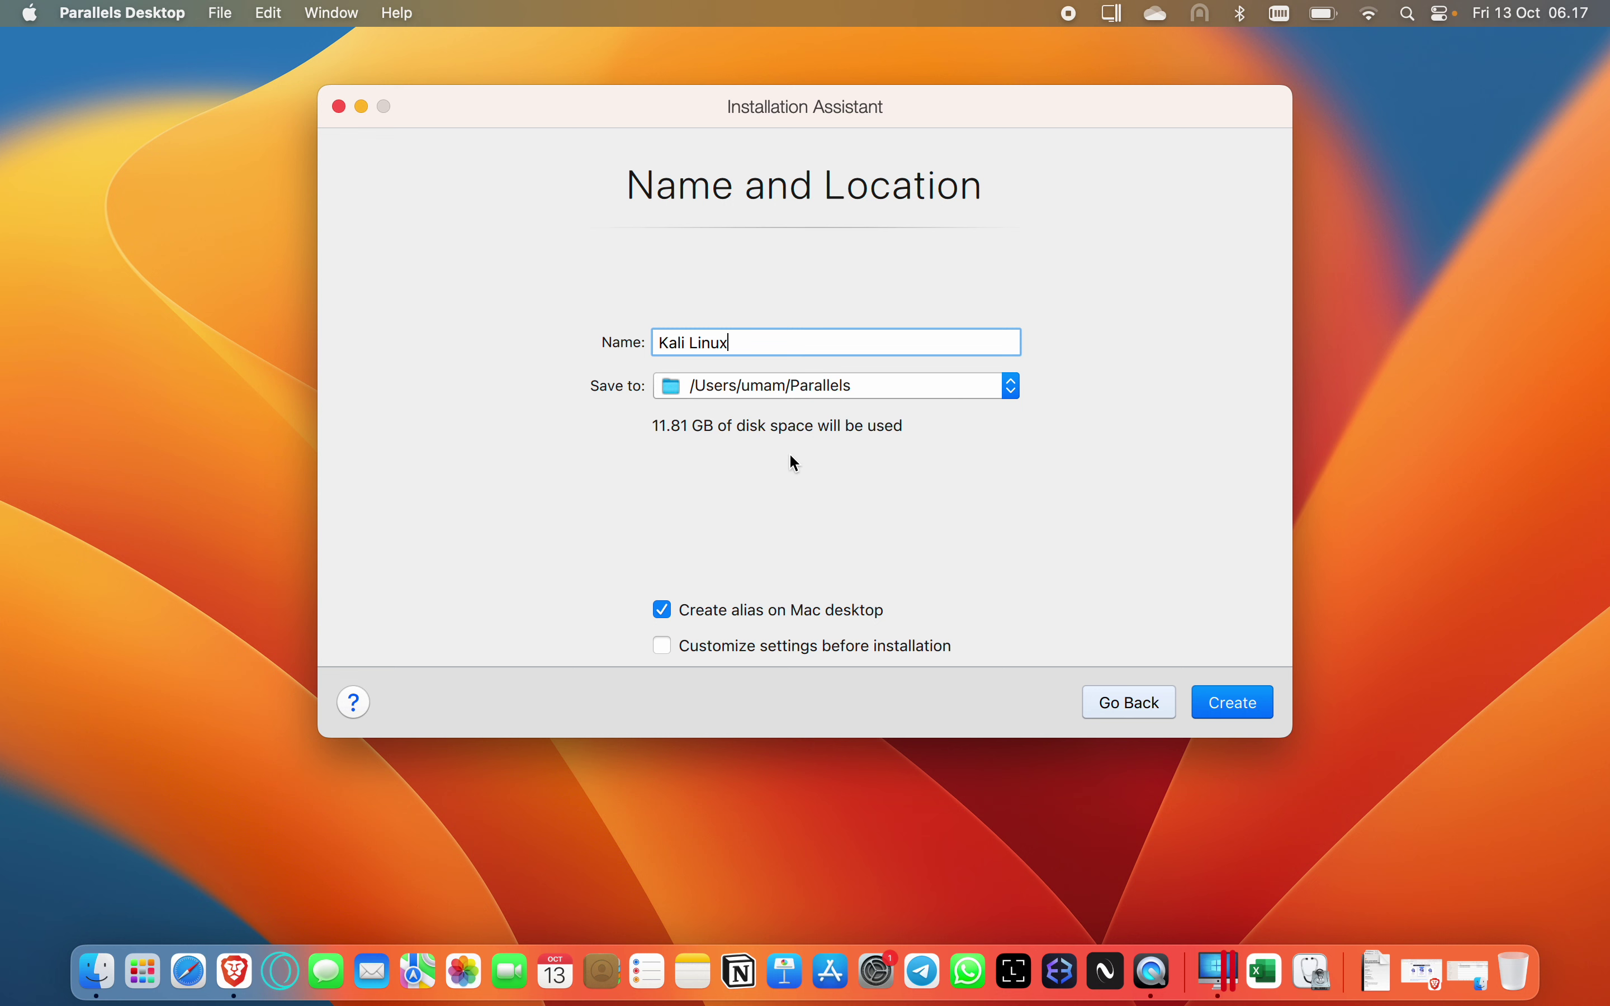
Turn off 'Create alias on Mac desktop' and create the Kali Linux virtual machine.
left_click(664, 612)
left_click(1243, 710)
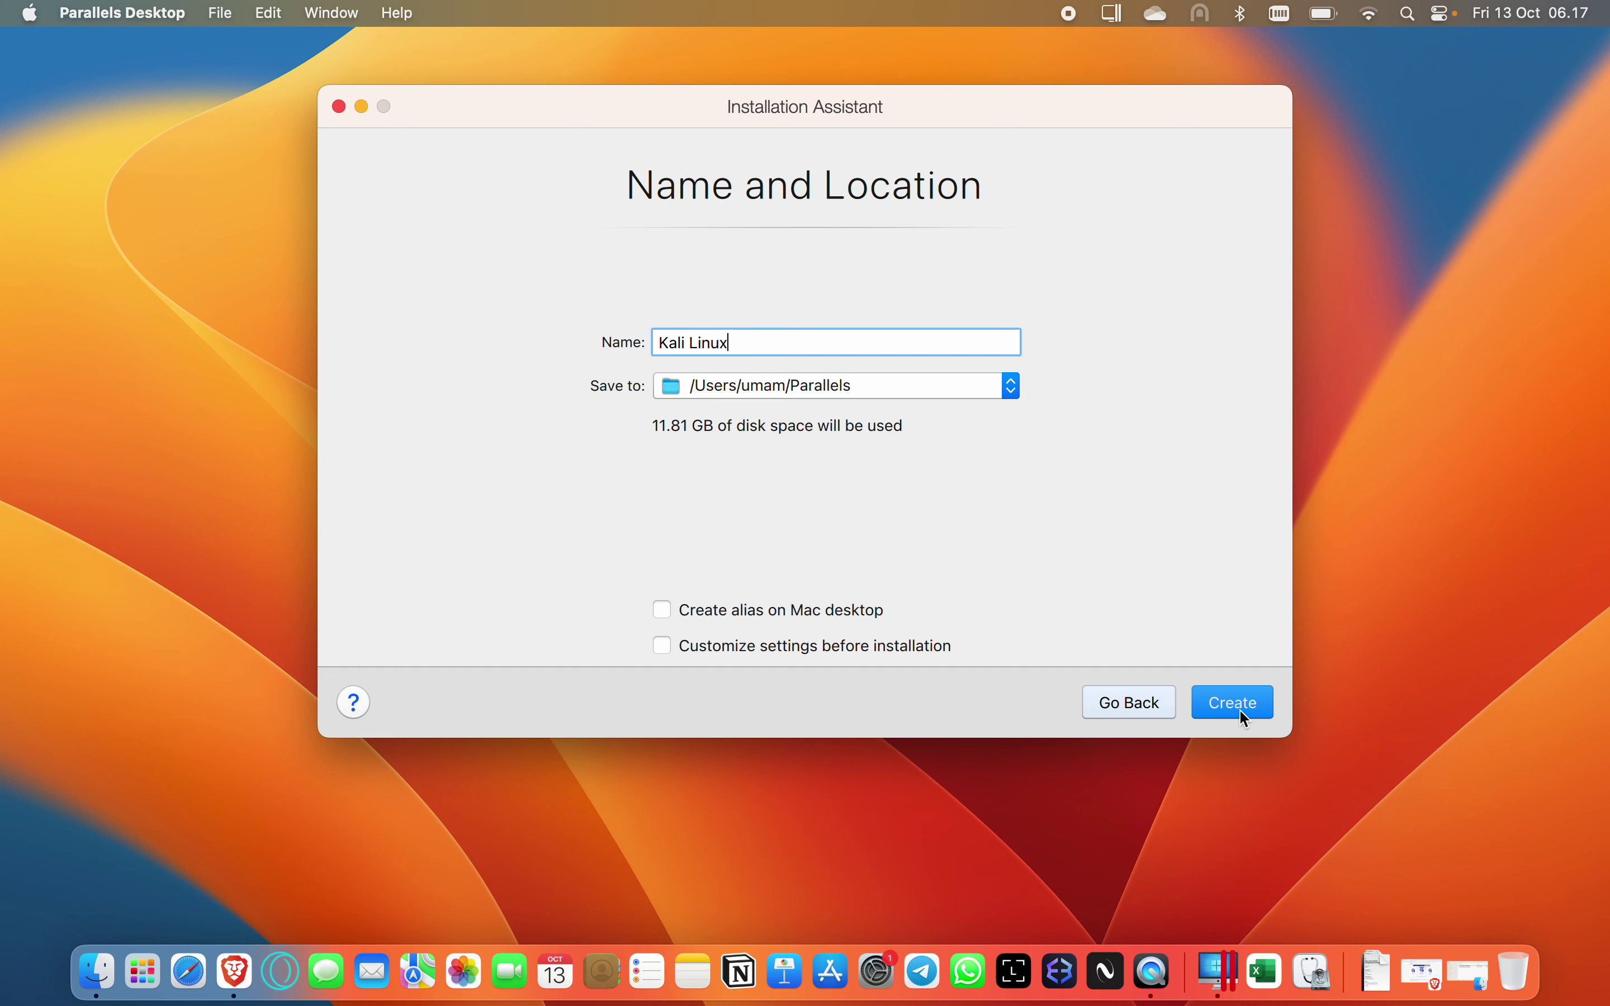
left_click(1238, 709)
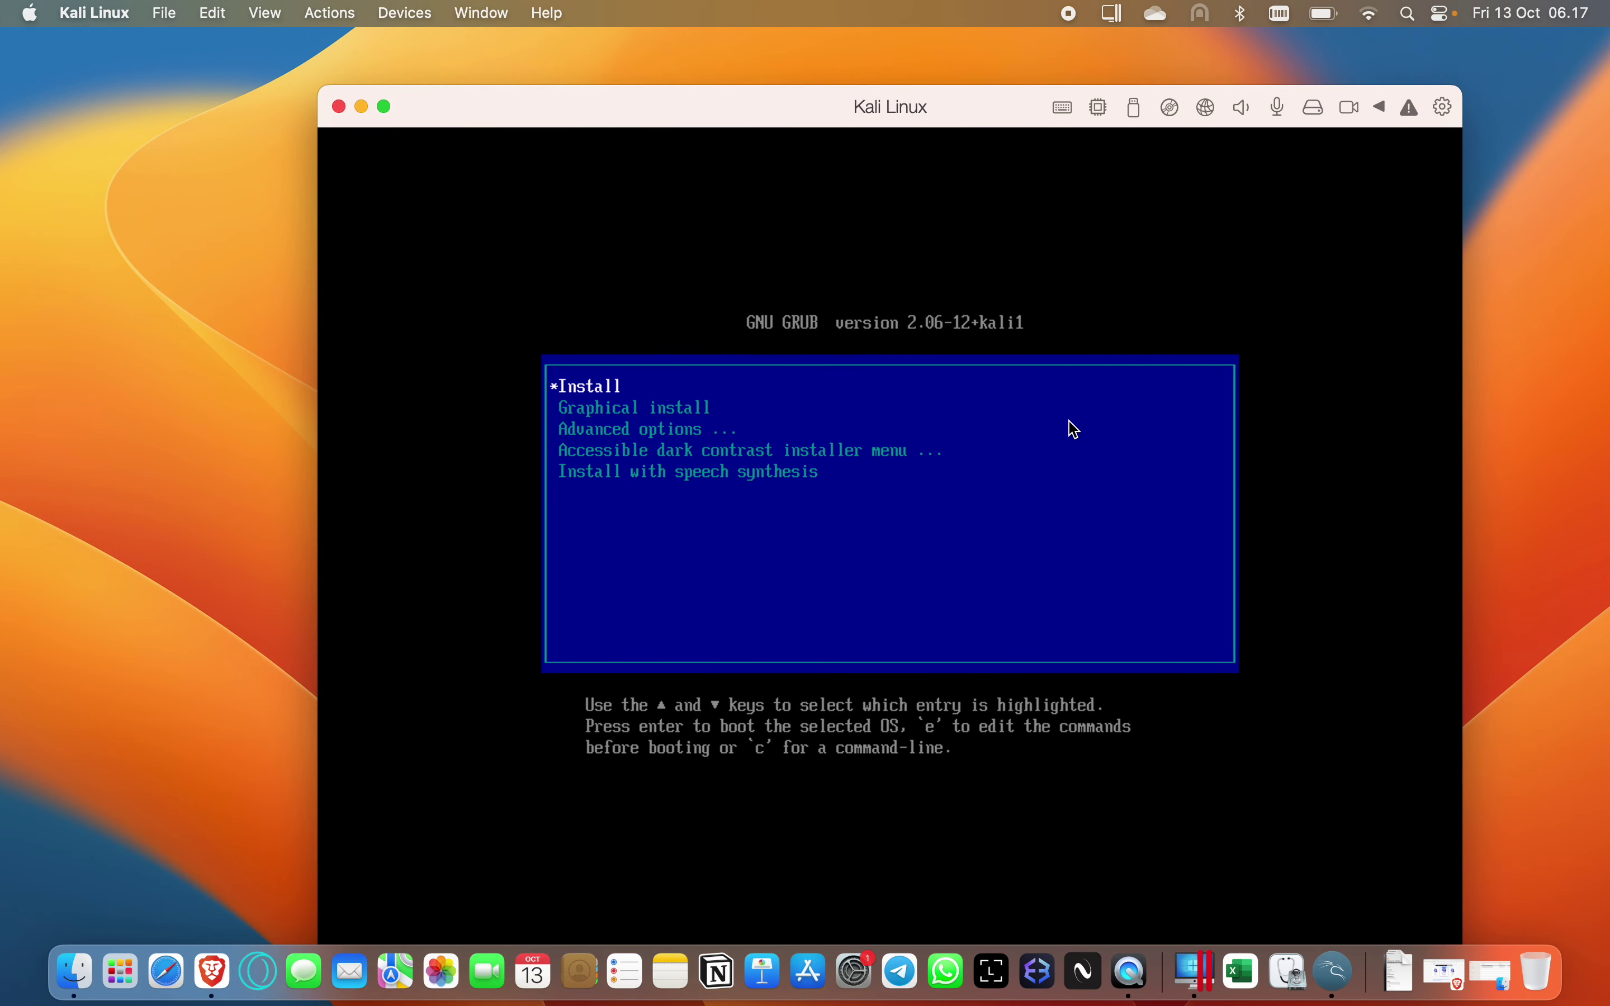
Highlight 'Graphical install' in the Kali GRUB boot menu and boot it.
key("Down")
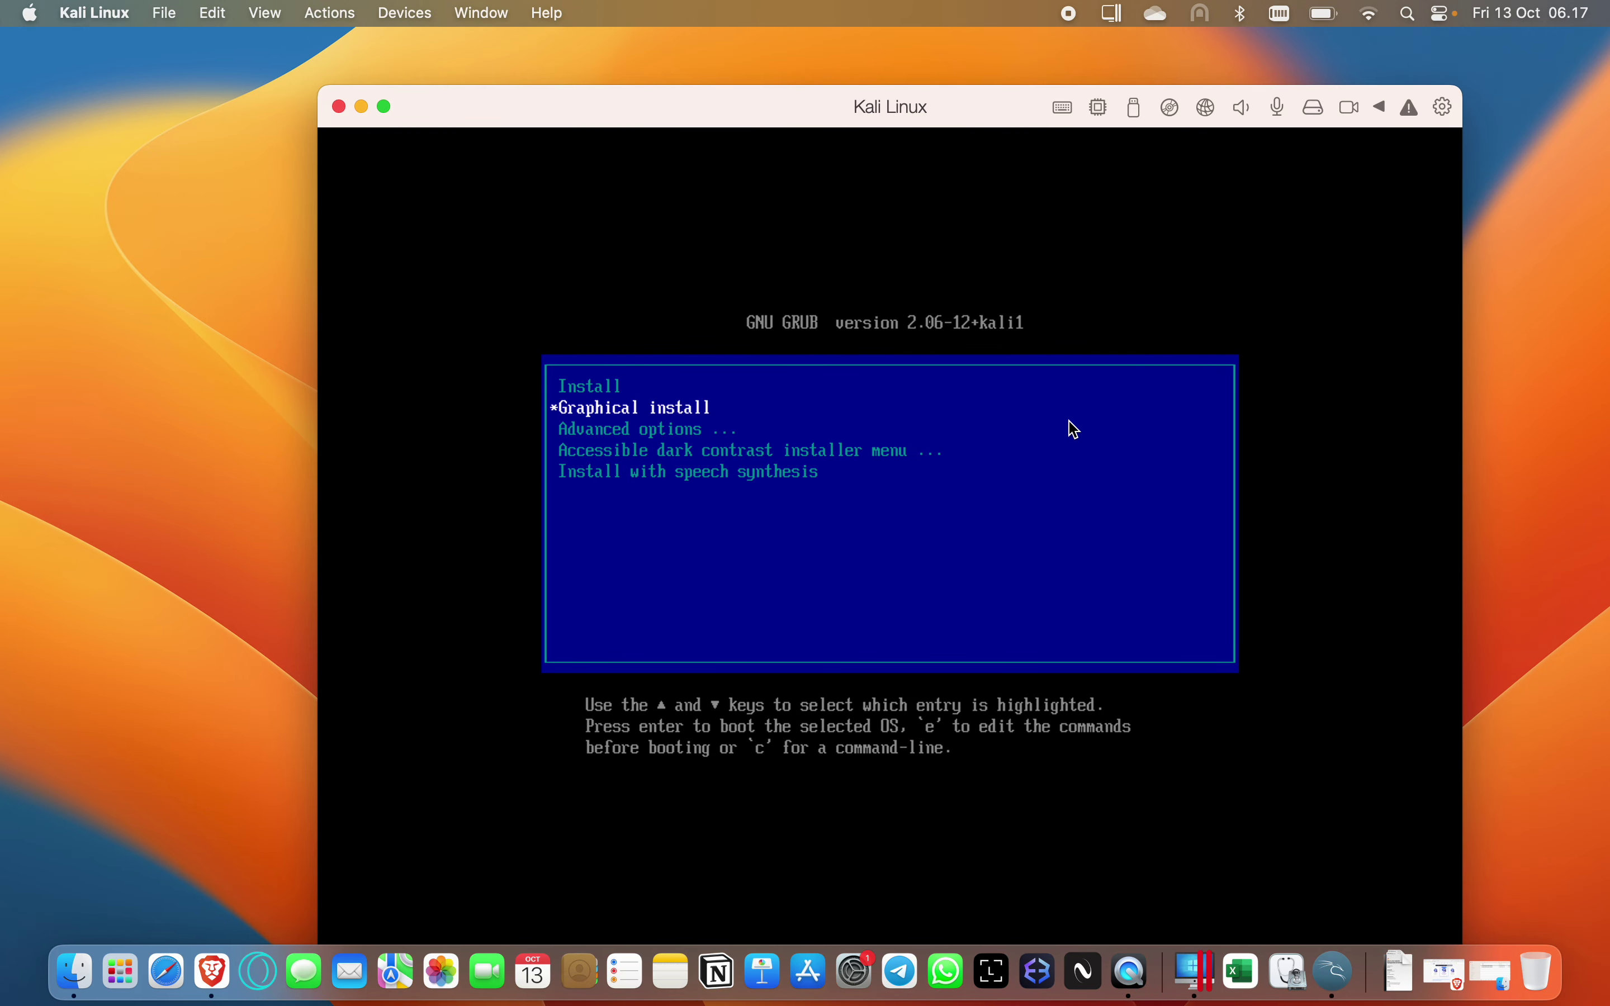
key("Down")
key("Down")
key("Down")
key("Up")
key("Up")
key("Up")
key("Up")
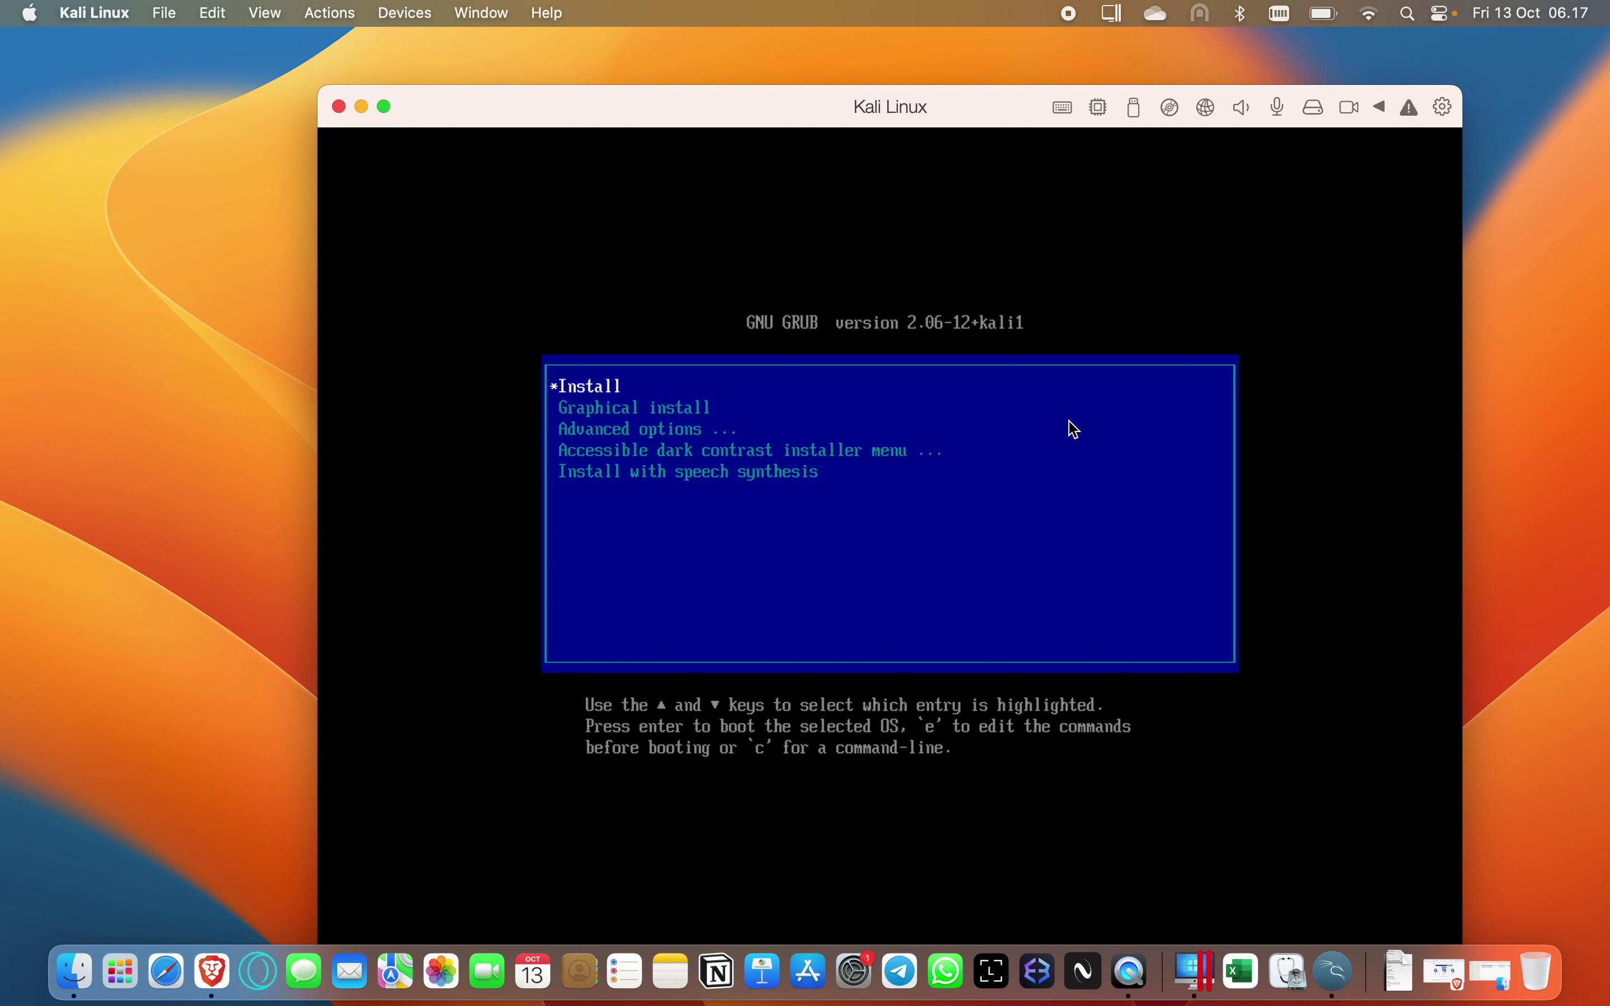
key("Down")
key("Down")
key("Down")
key("Down")
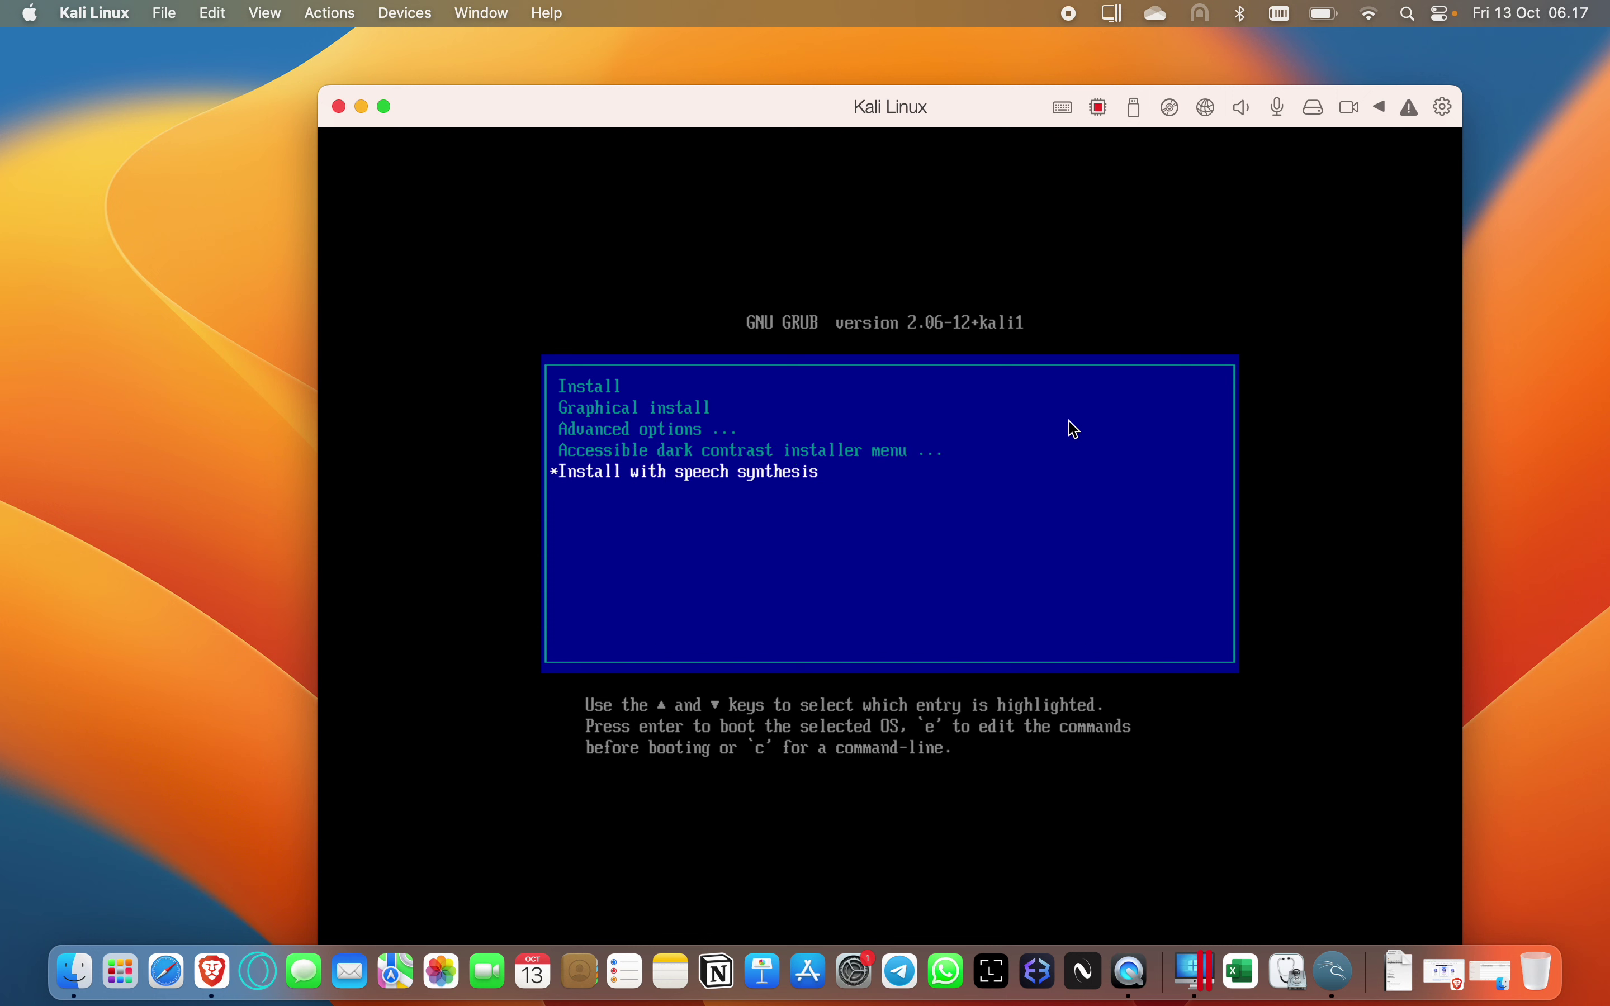
key("Up")
key("Up")
key("Up")
key("Up")
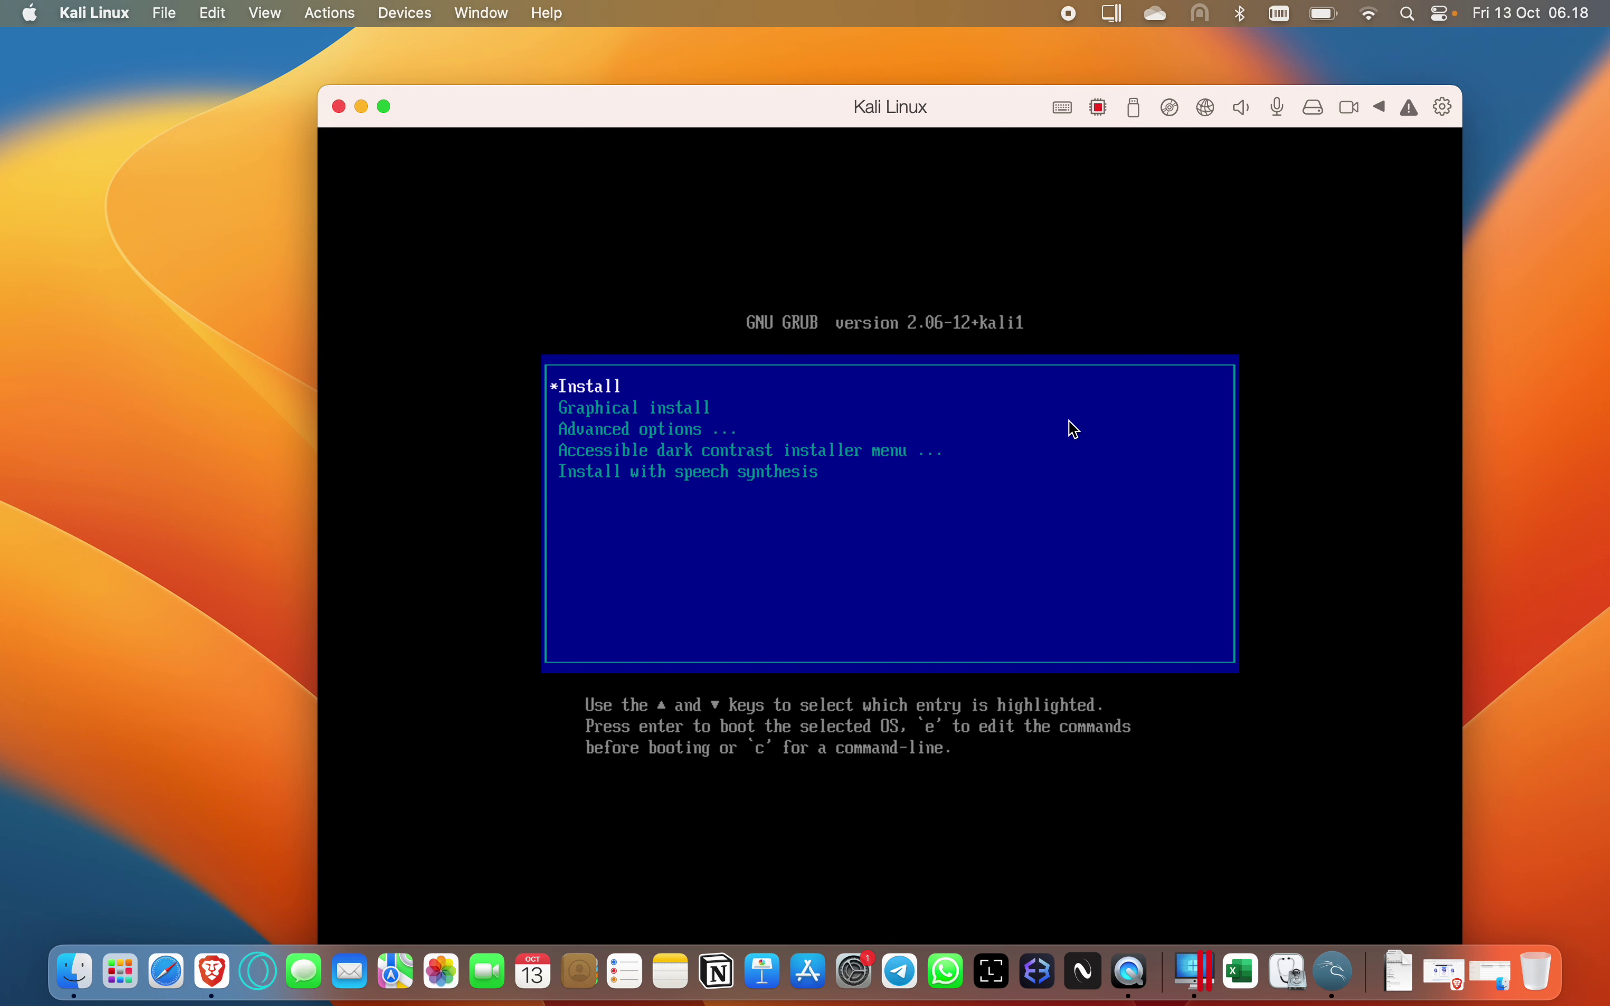
key("Down")
key("Down")
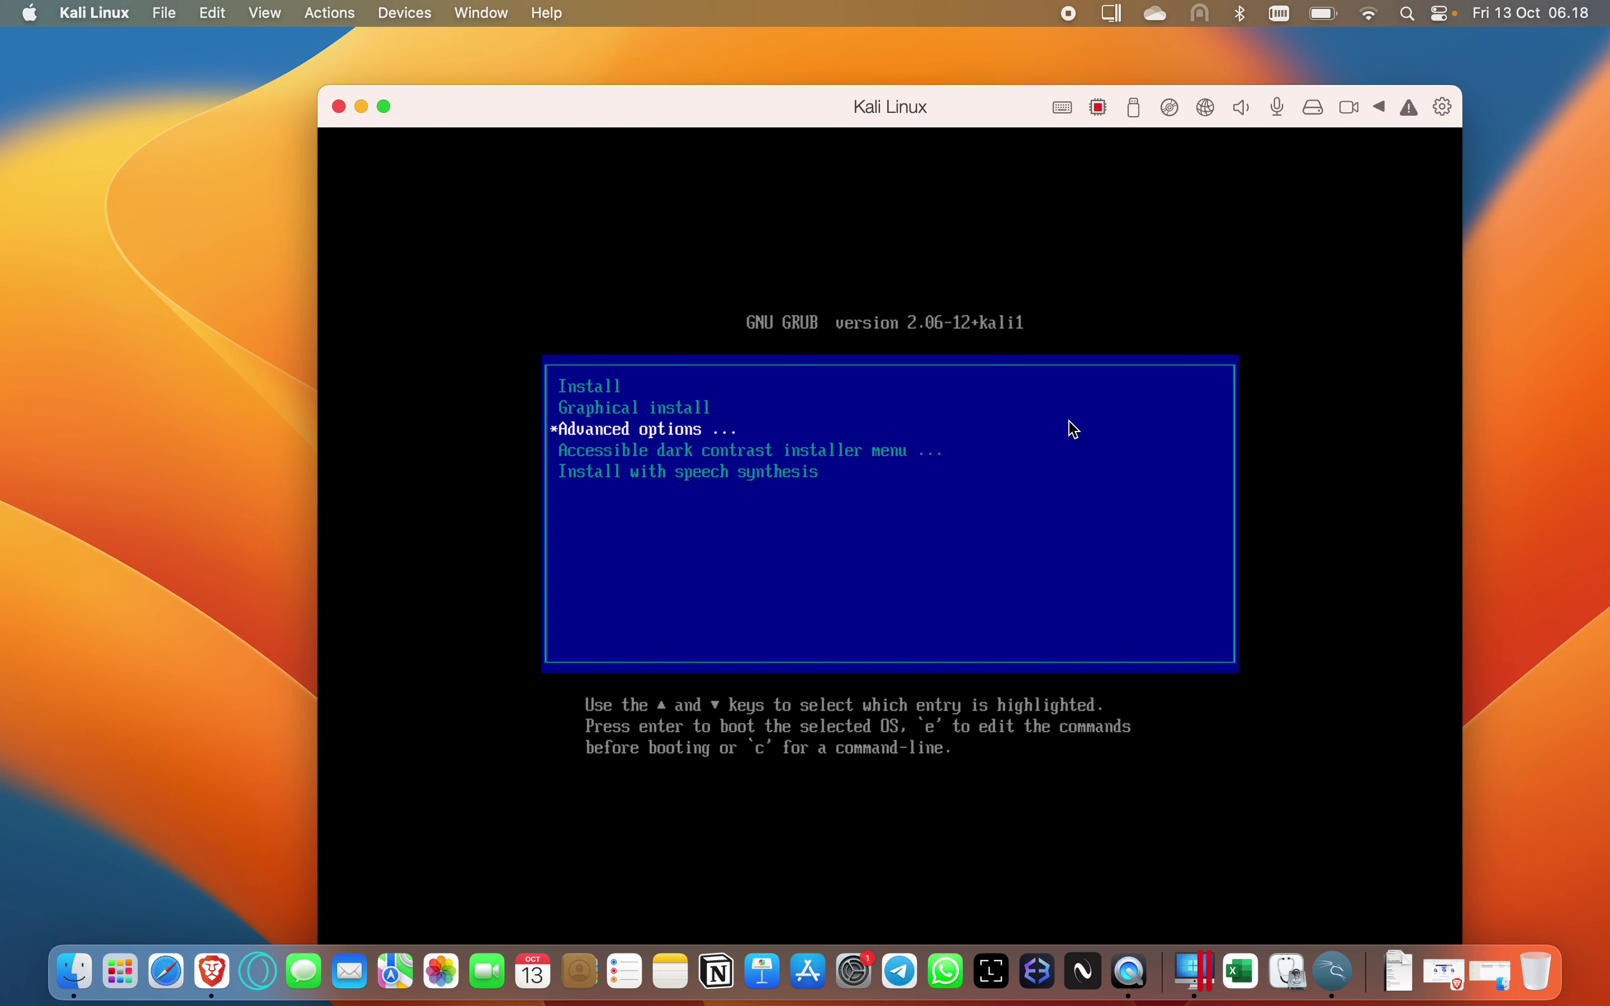
key("Up")
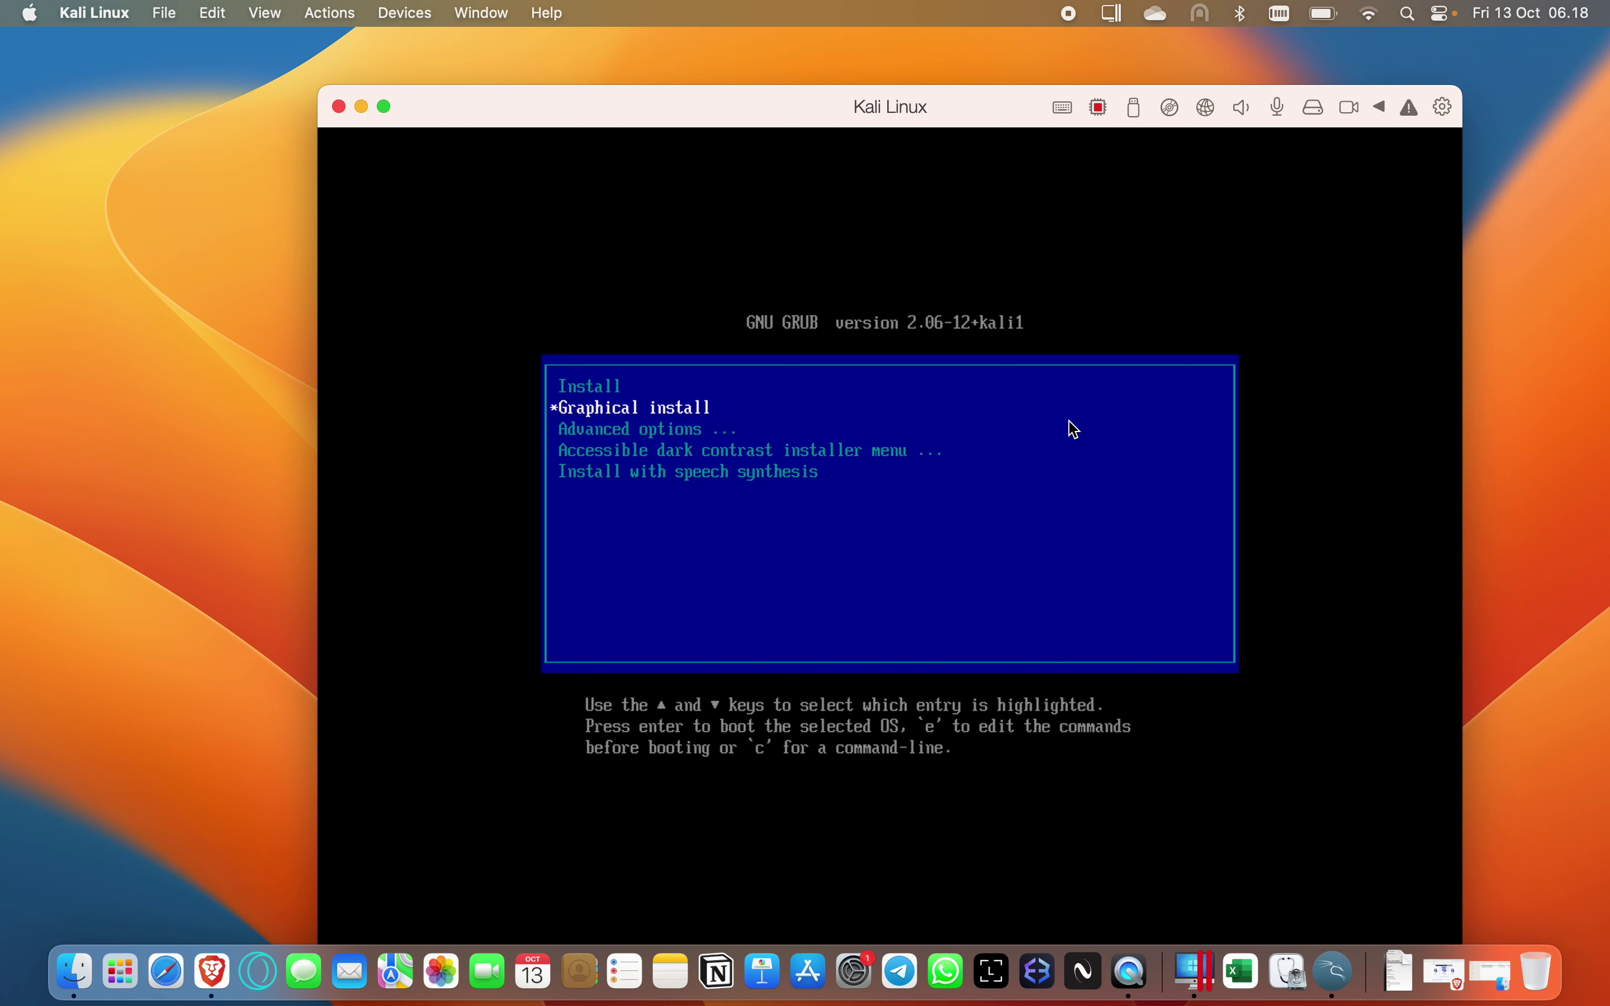
key("Down")
key("Up")
key("Return")
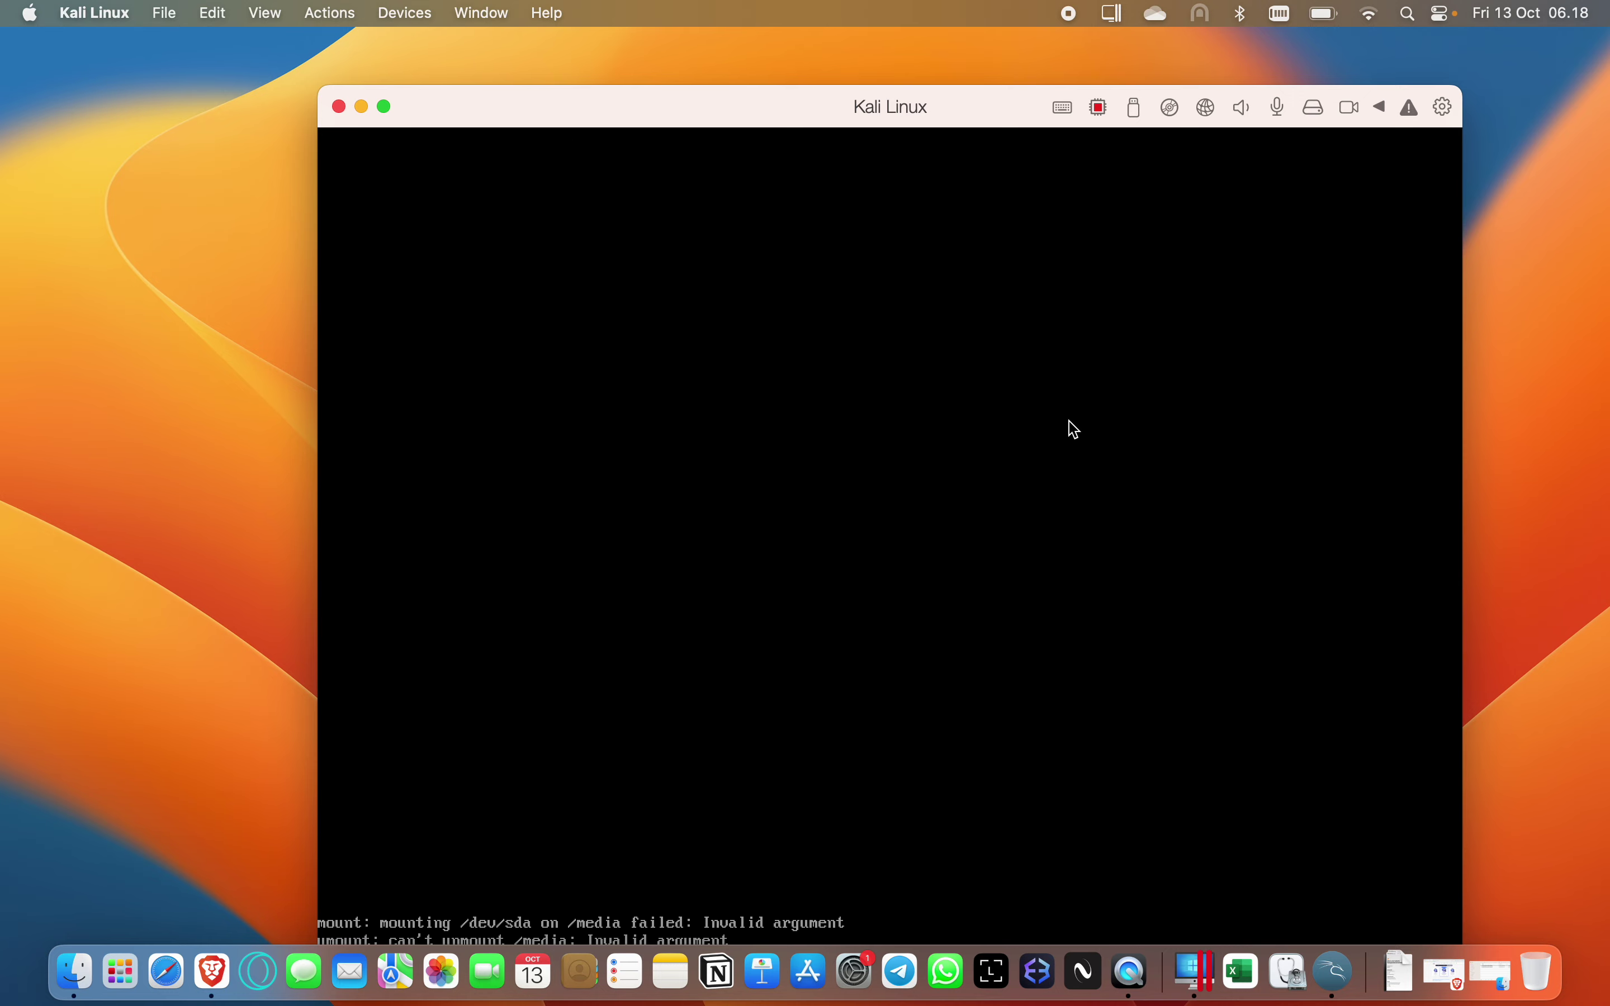
Move the Kali VM window up the screen and continue with English as the language.
left_click_drag(703, 102, 639, 24)
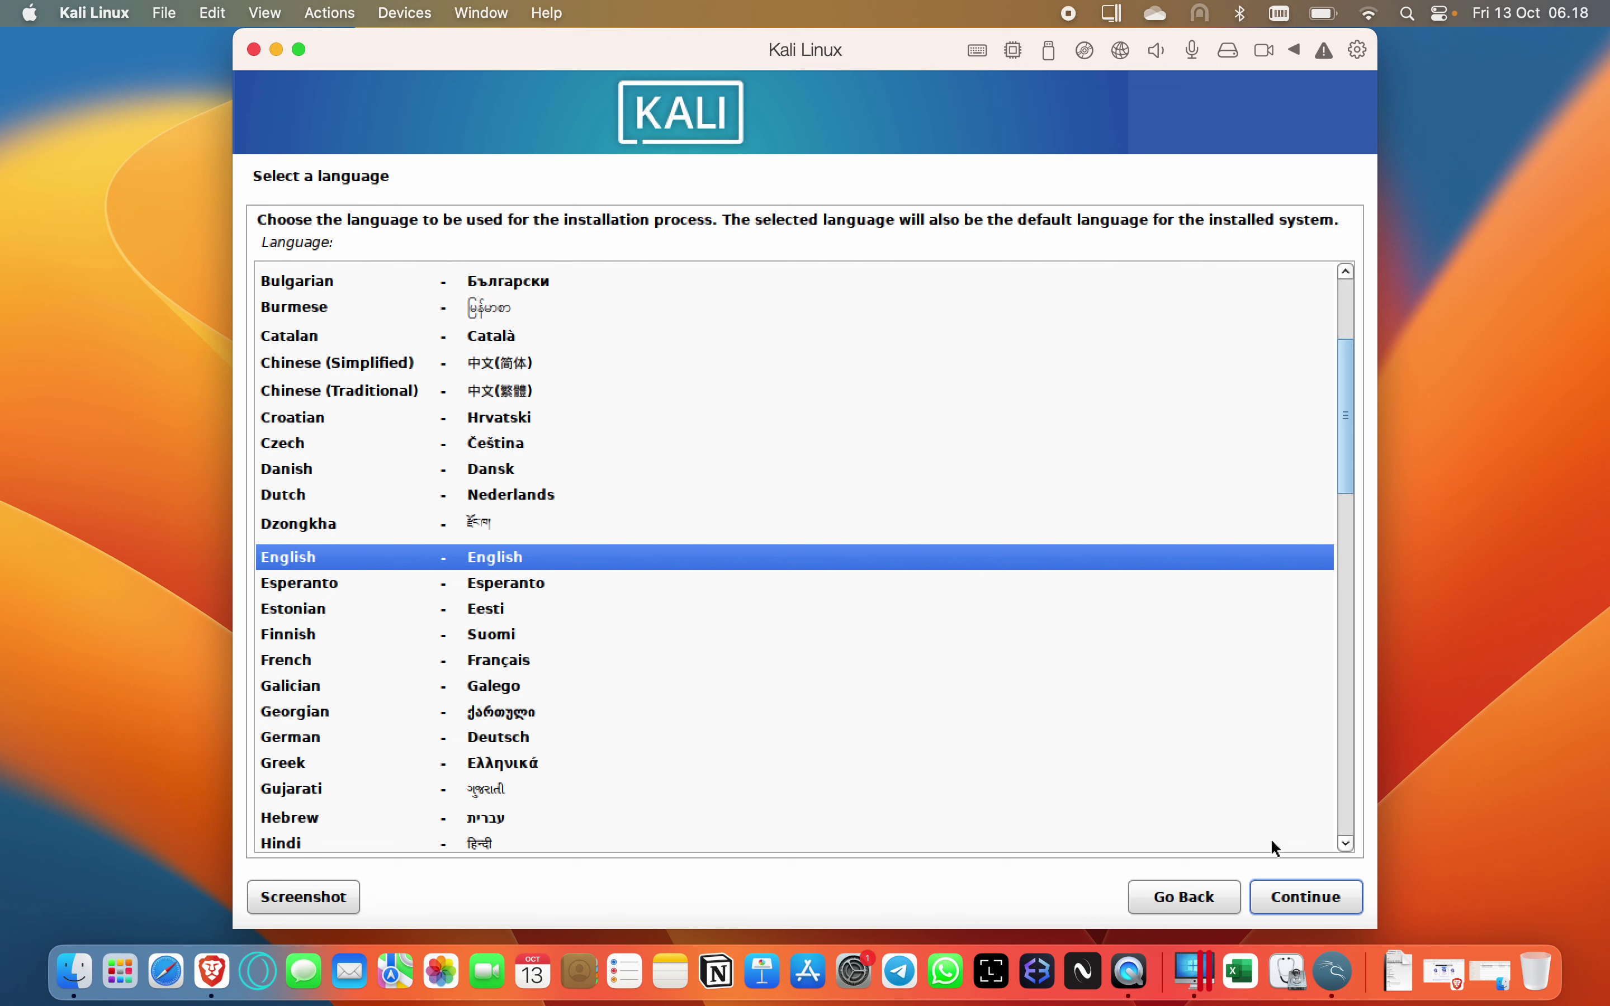
left_click(1305, 900)
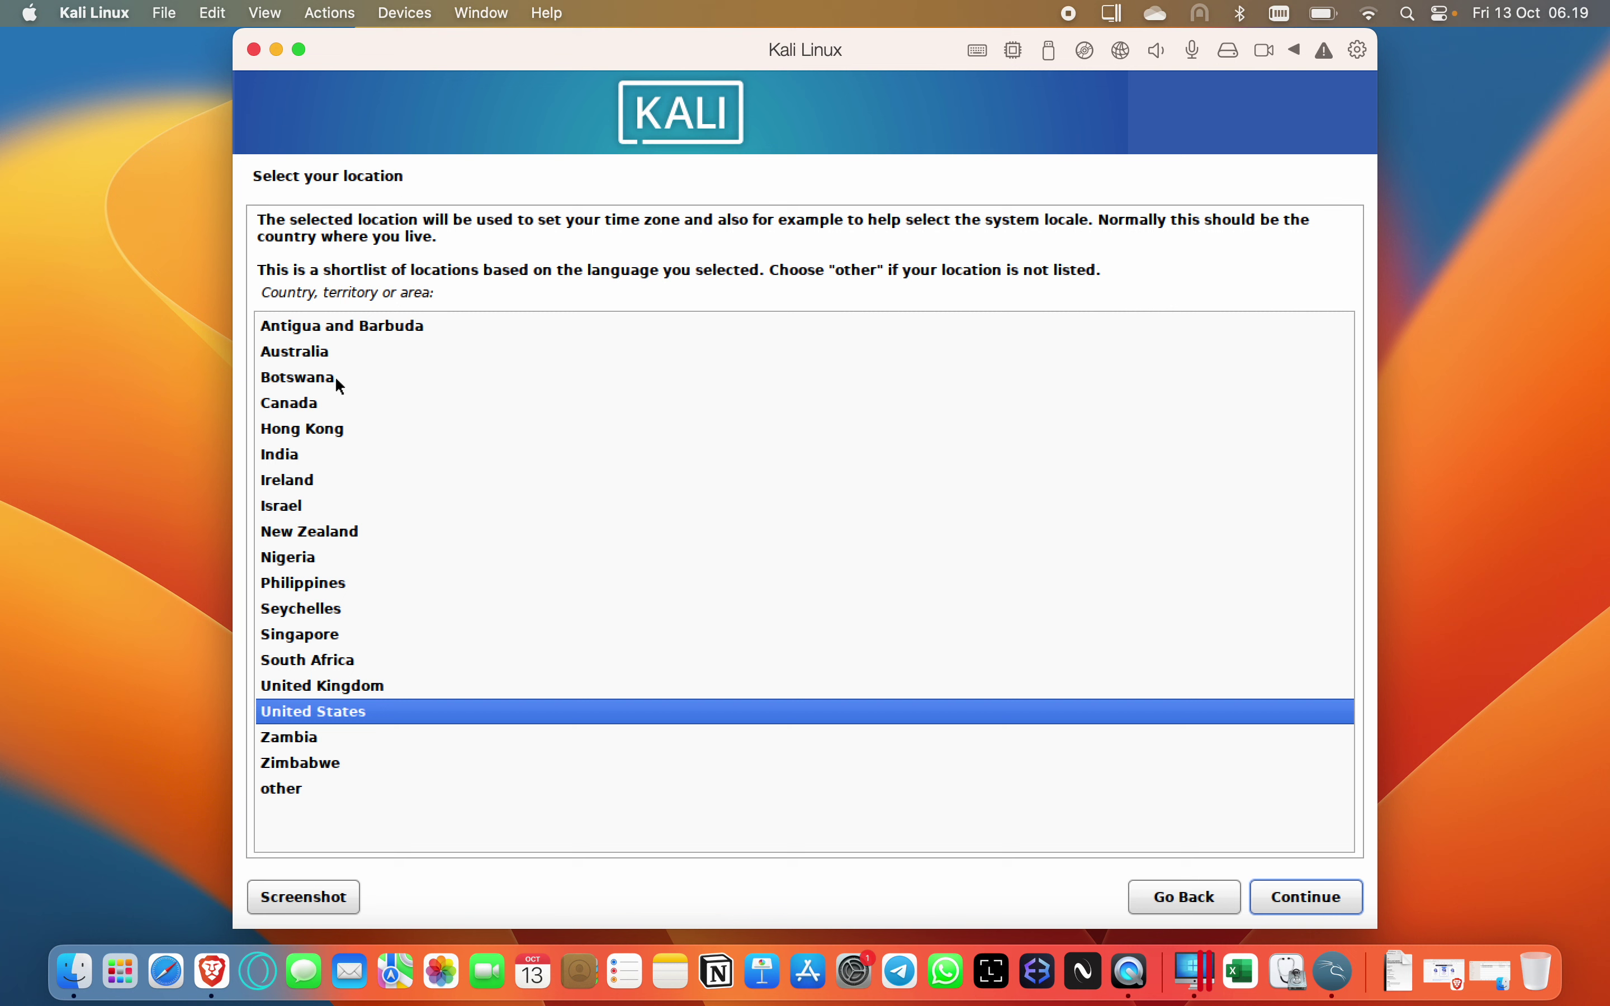
Choose 'other', then Asia, then Indonesia as the installer location.
left_click(308, 789)
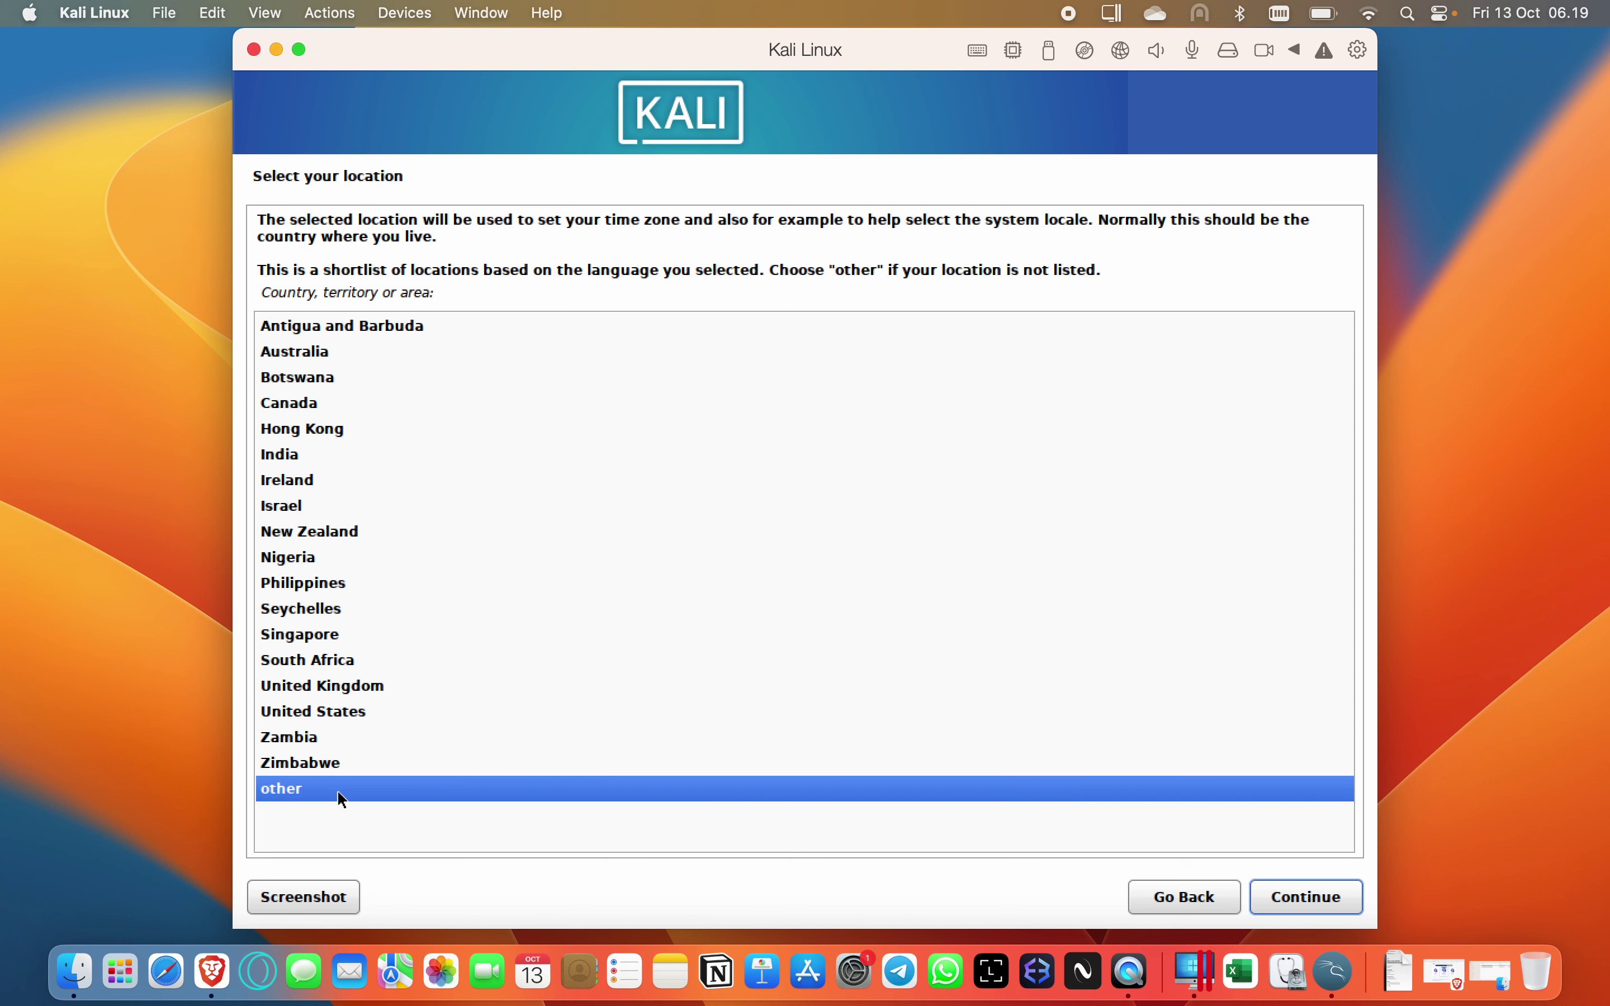
key("Up")
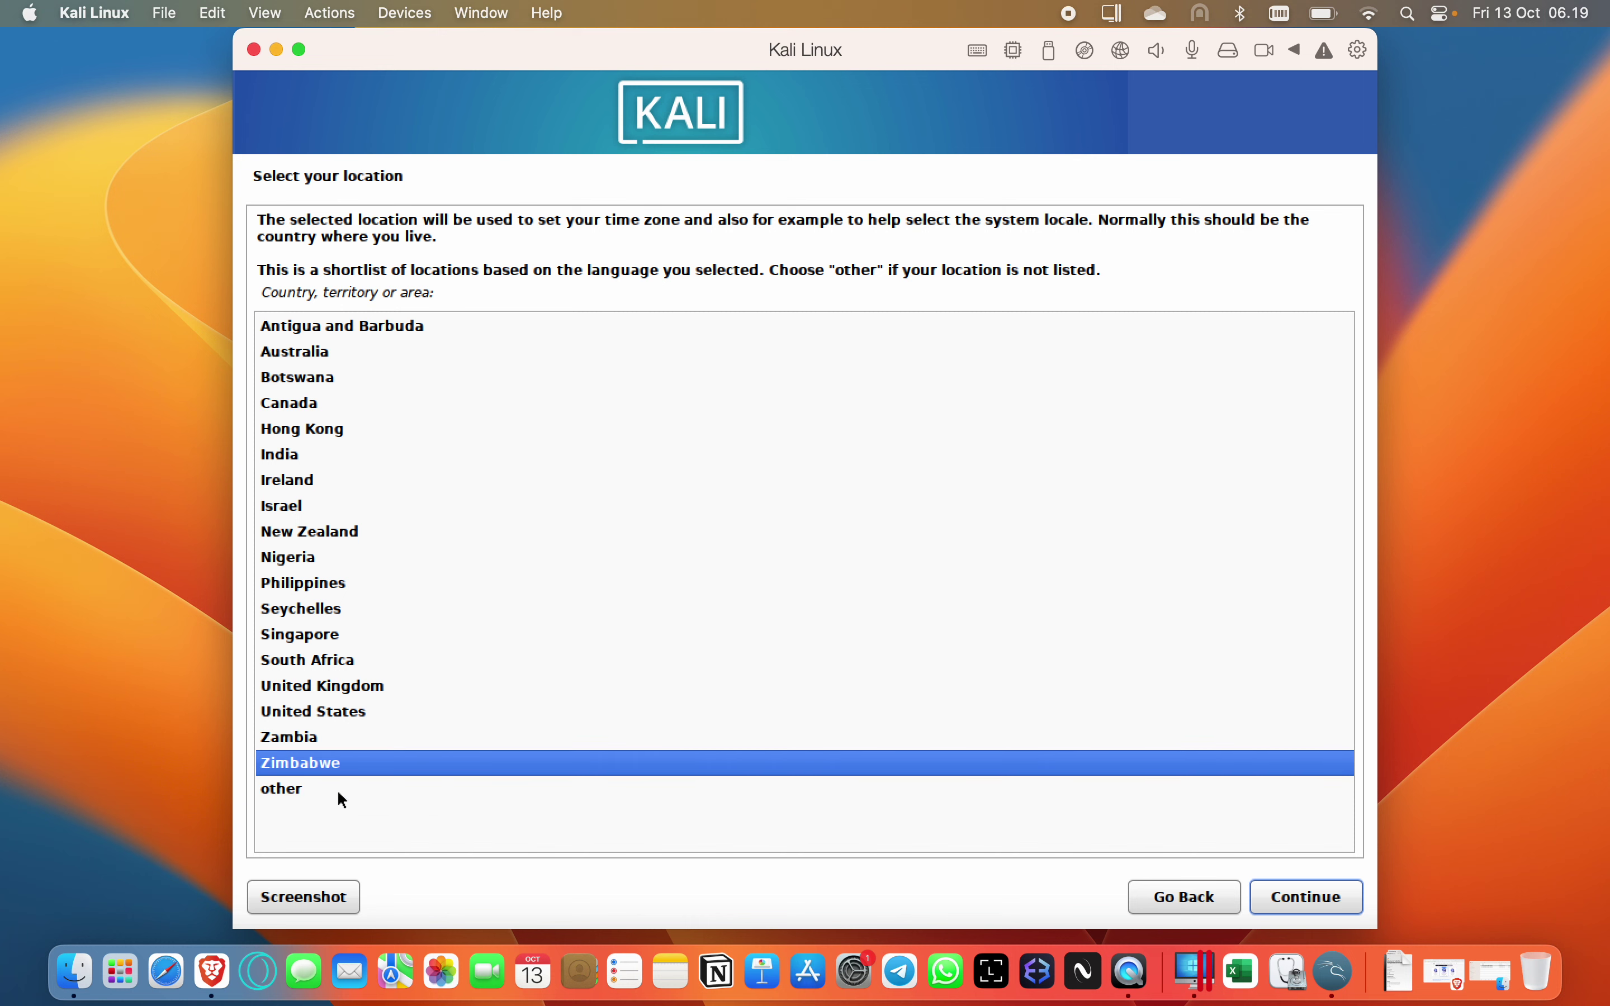
key("Down")
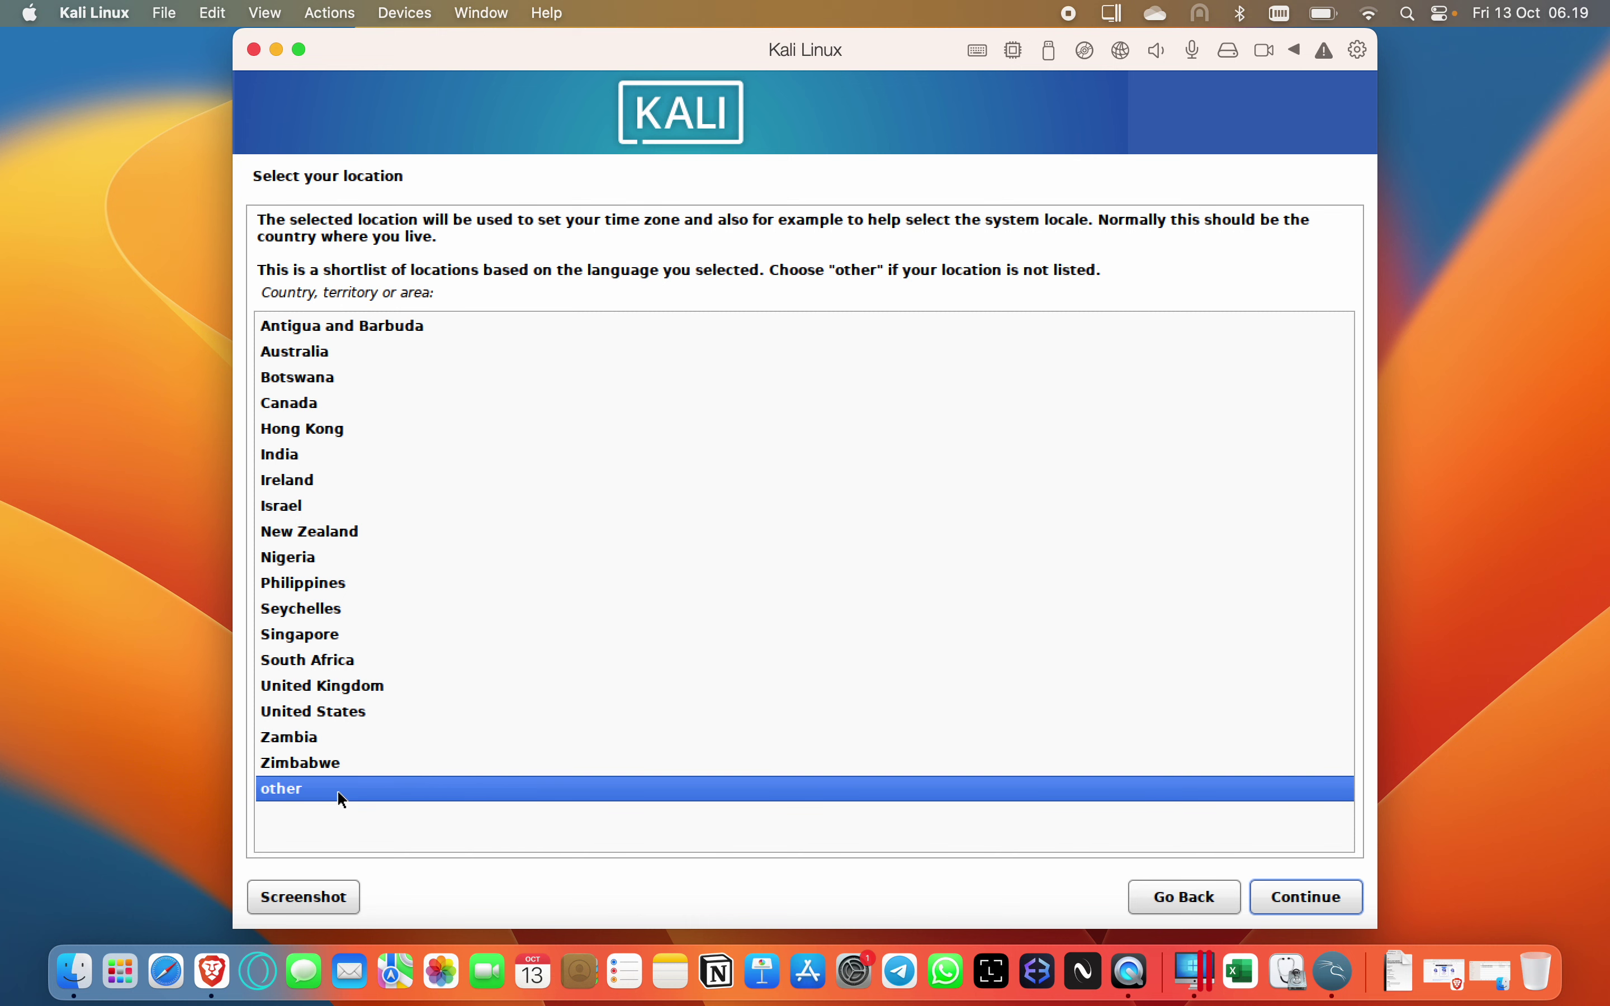
key("Return")
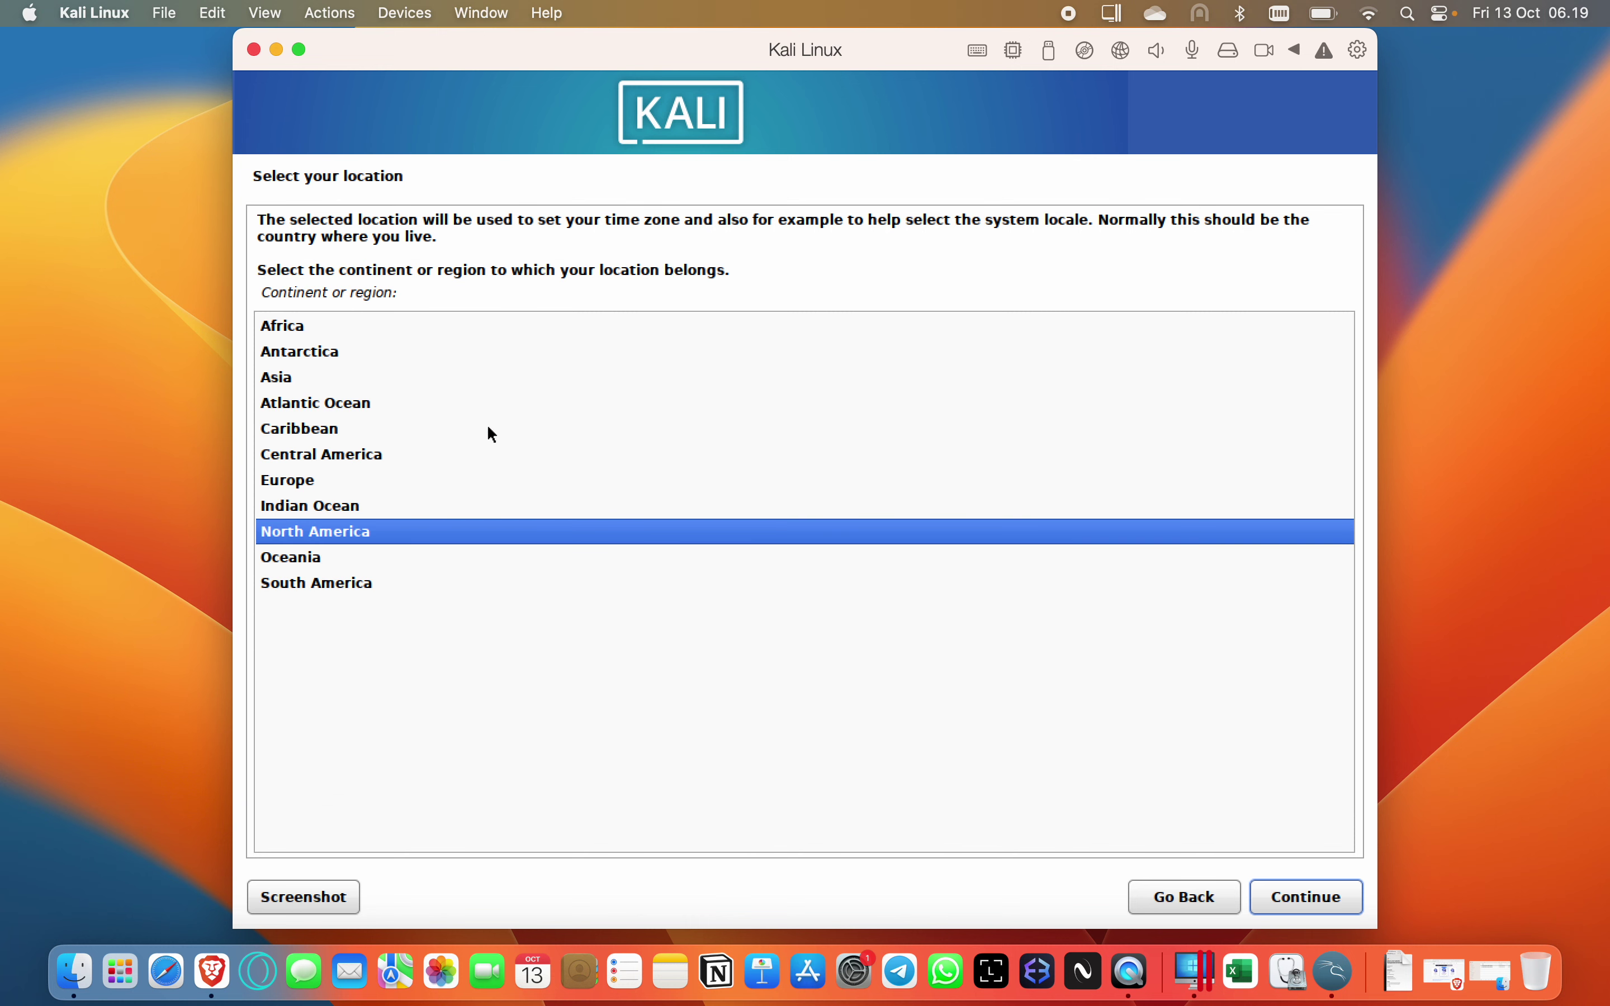
left_click(381, 377)
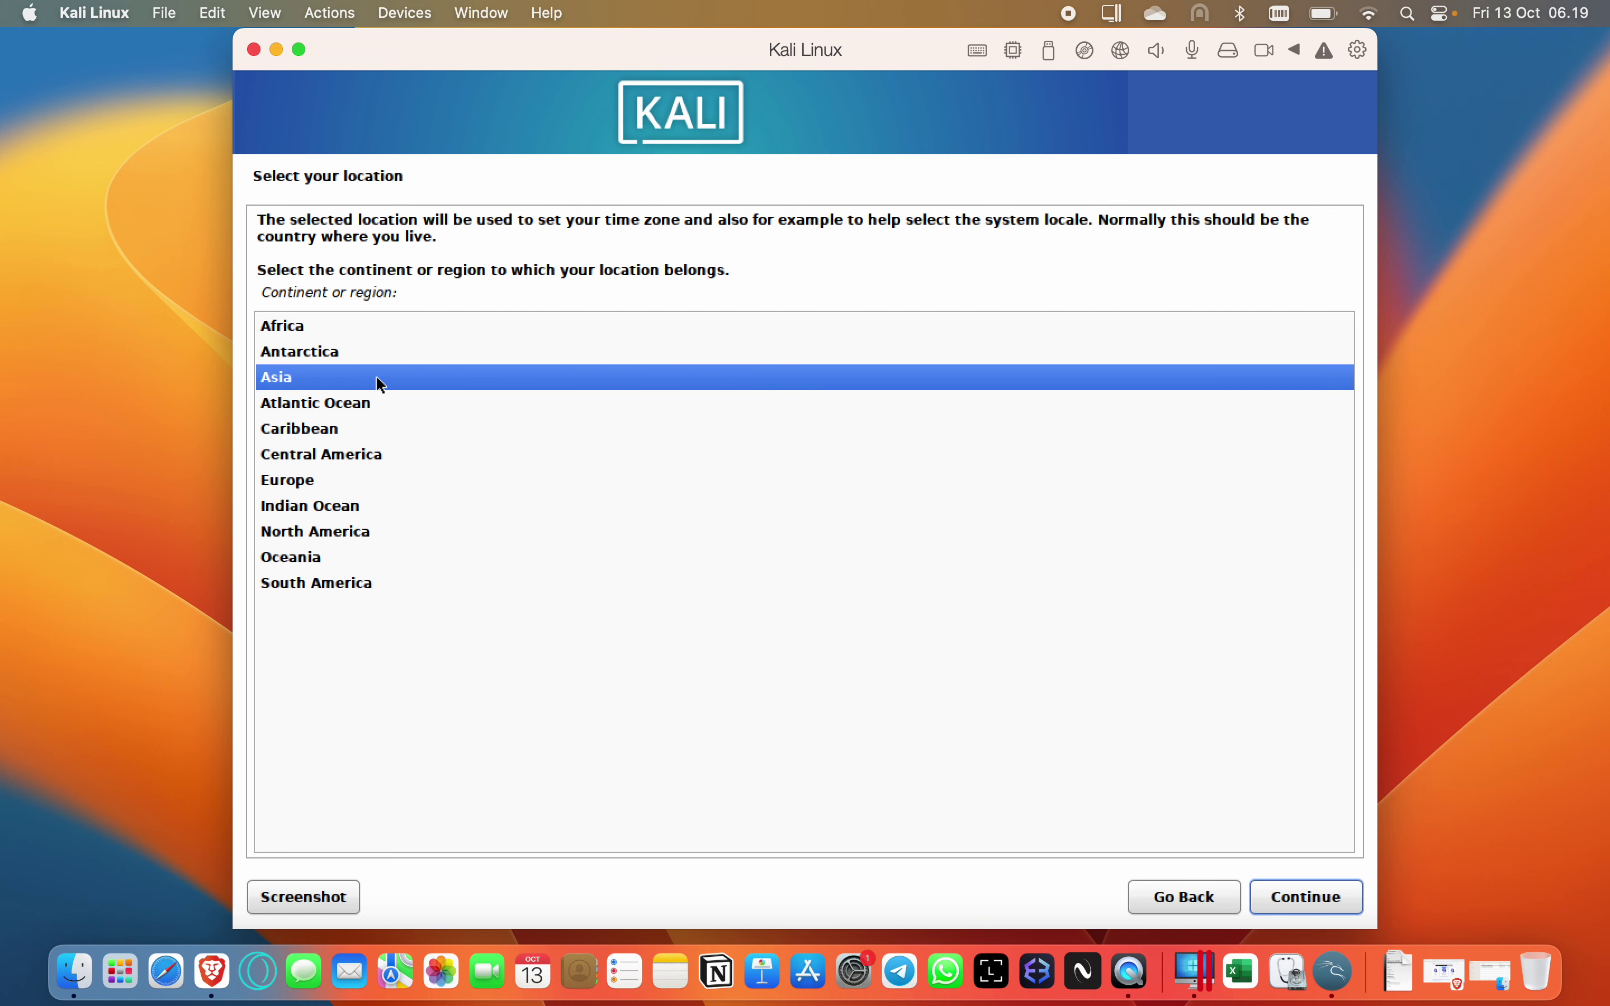
key("Return")
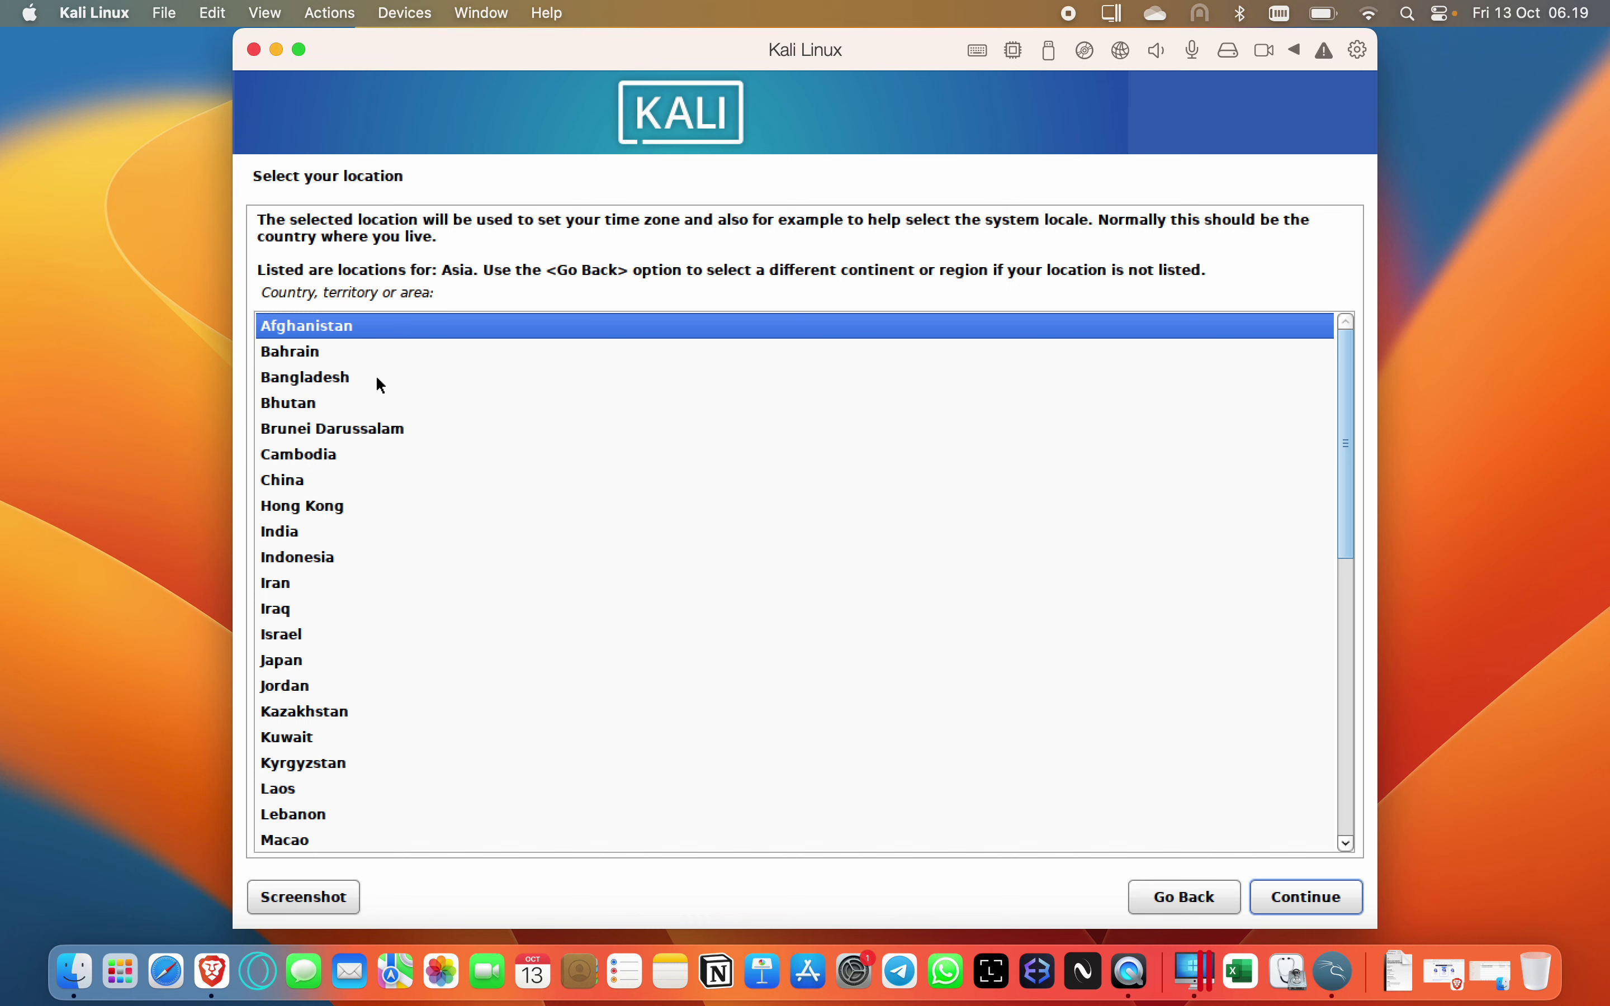
left_click(329, 561)
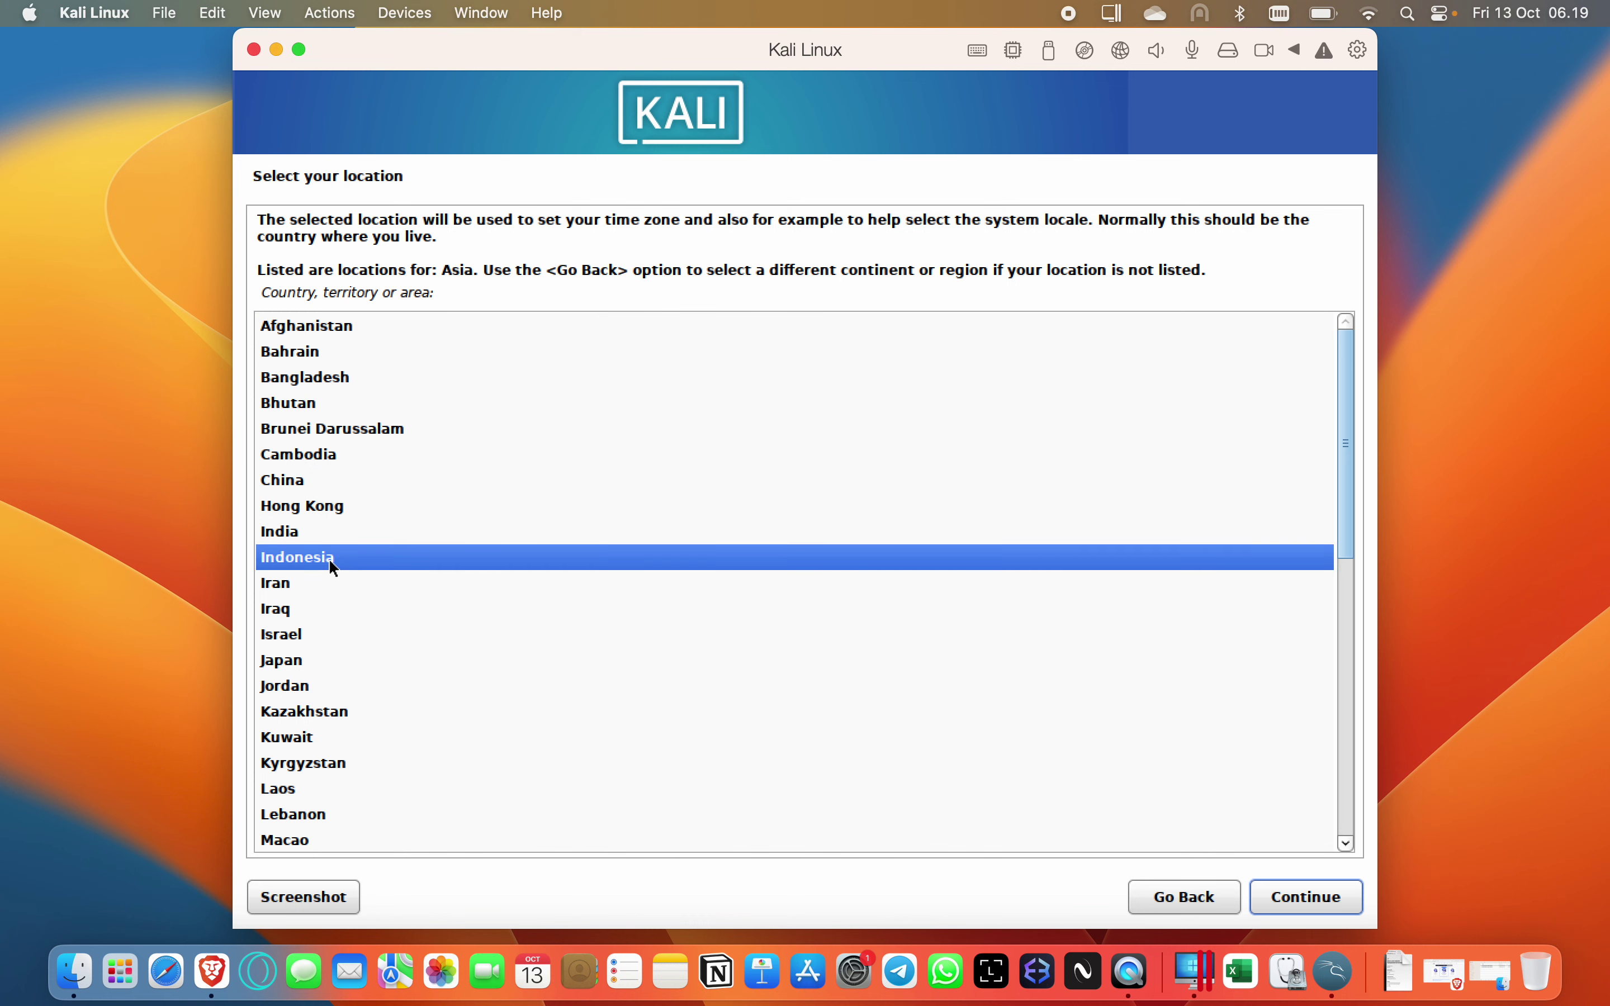
key("Return")
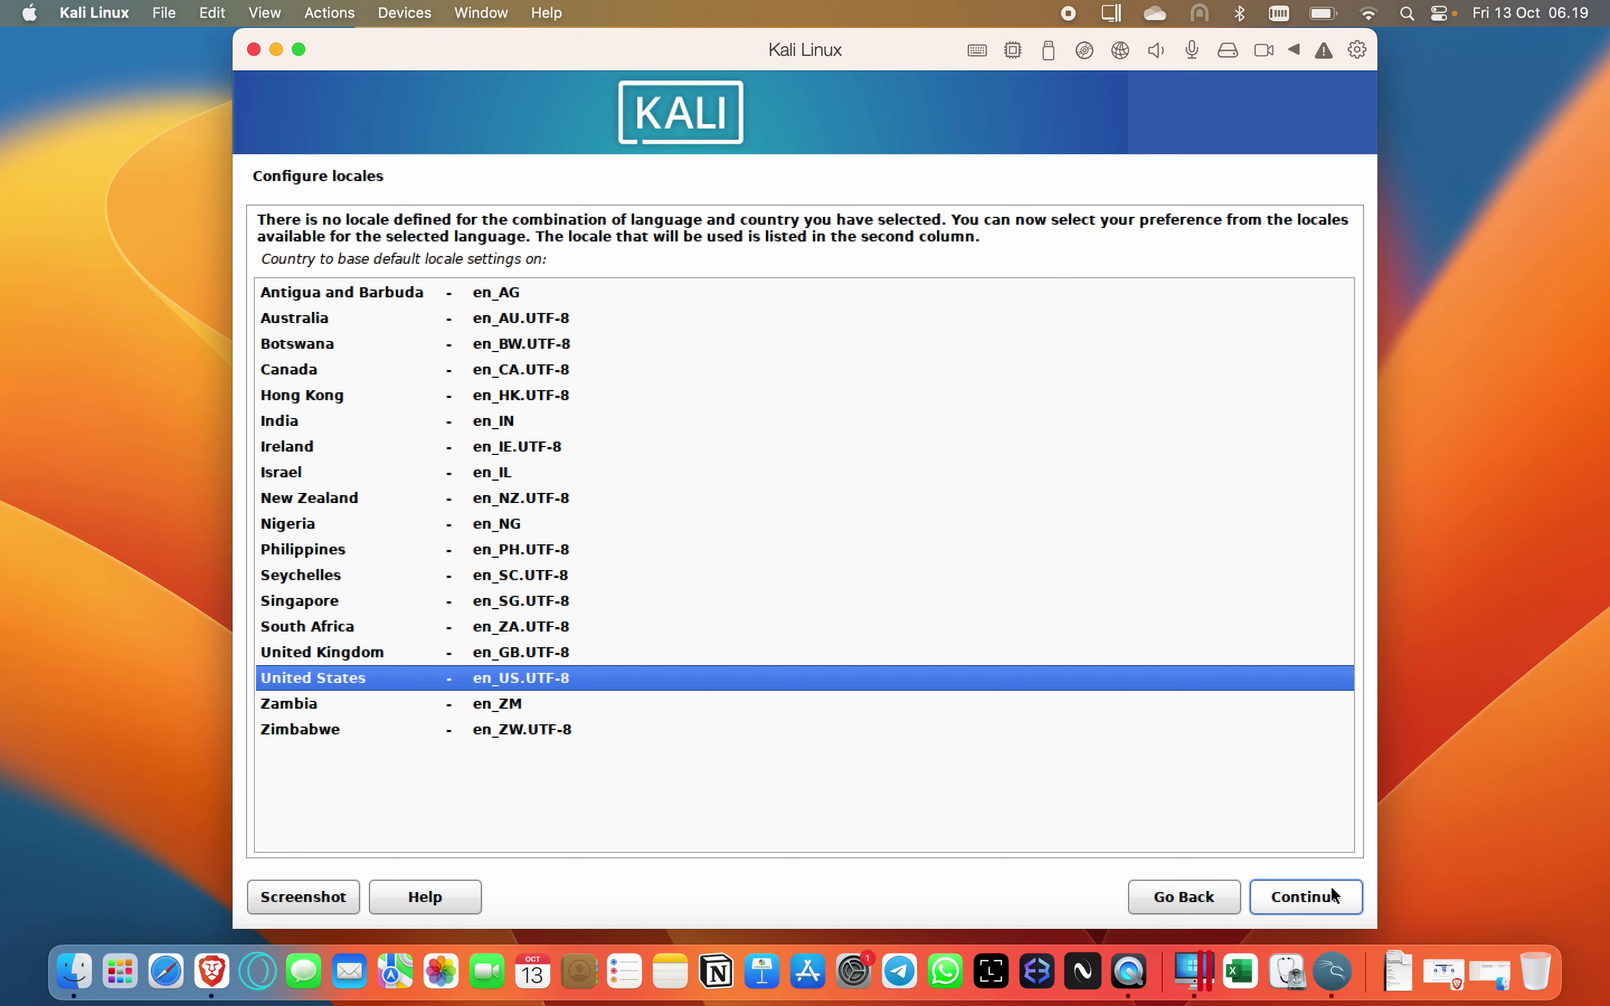
Accept the United States en_US.UTF-8 locale and the American English keyboard layout.
left_click(1322, 898)
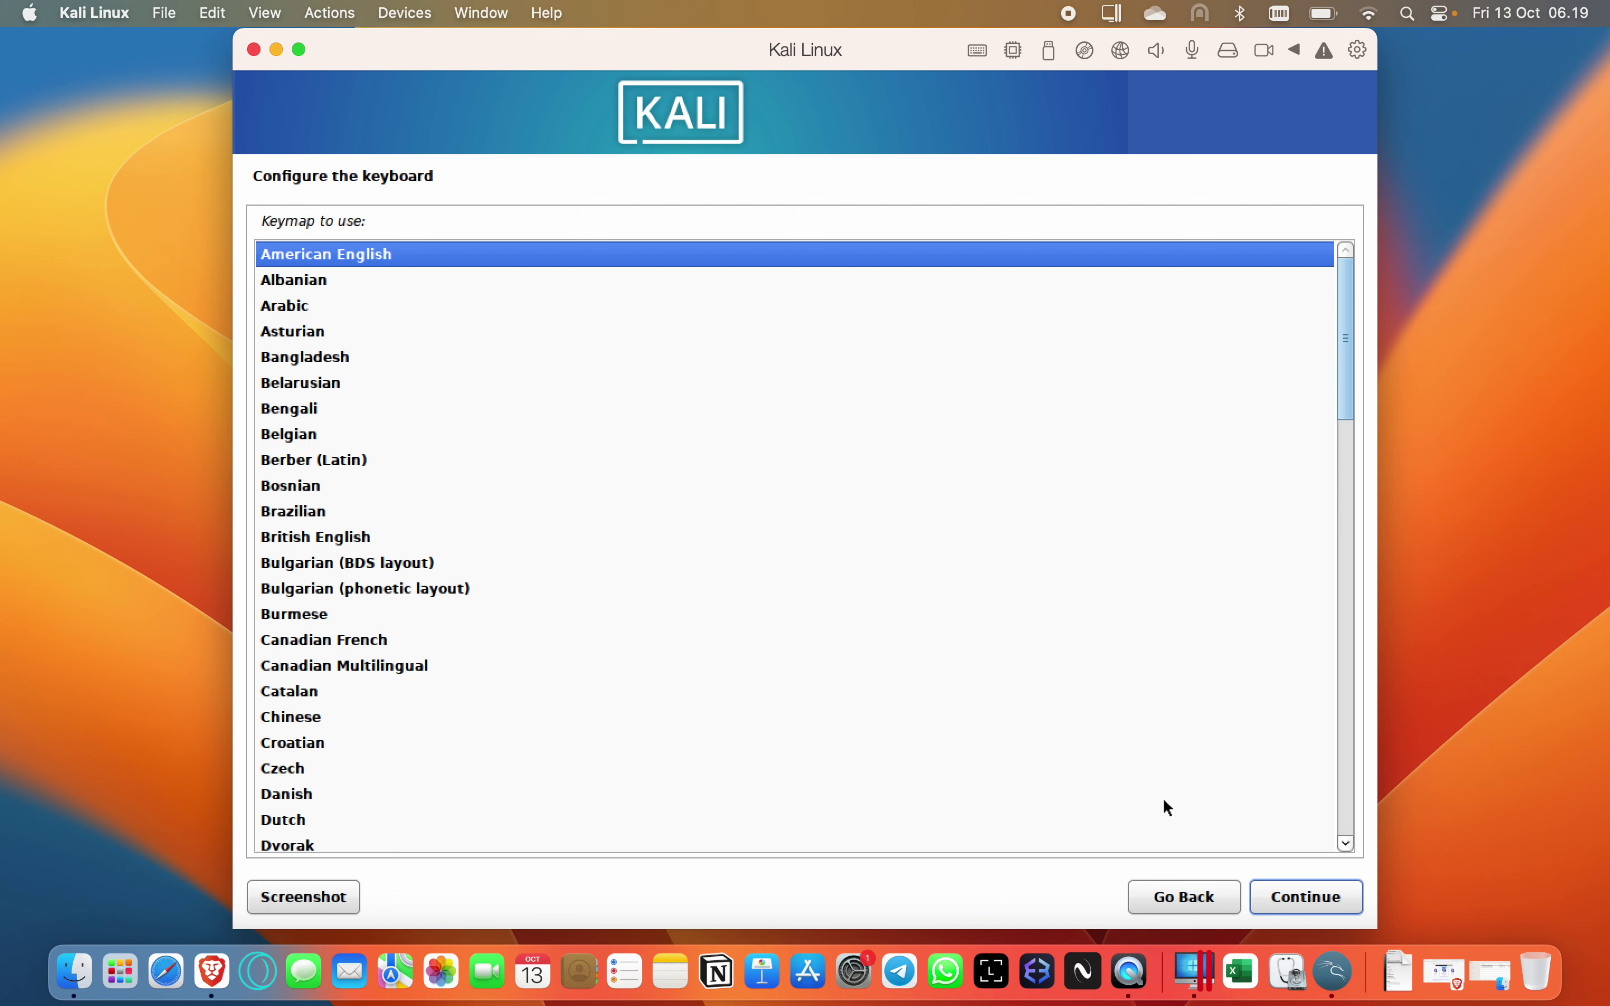
left_click(1296, 903)
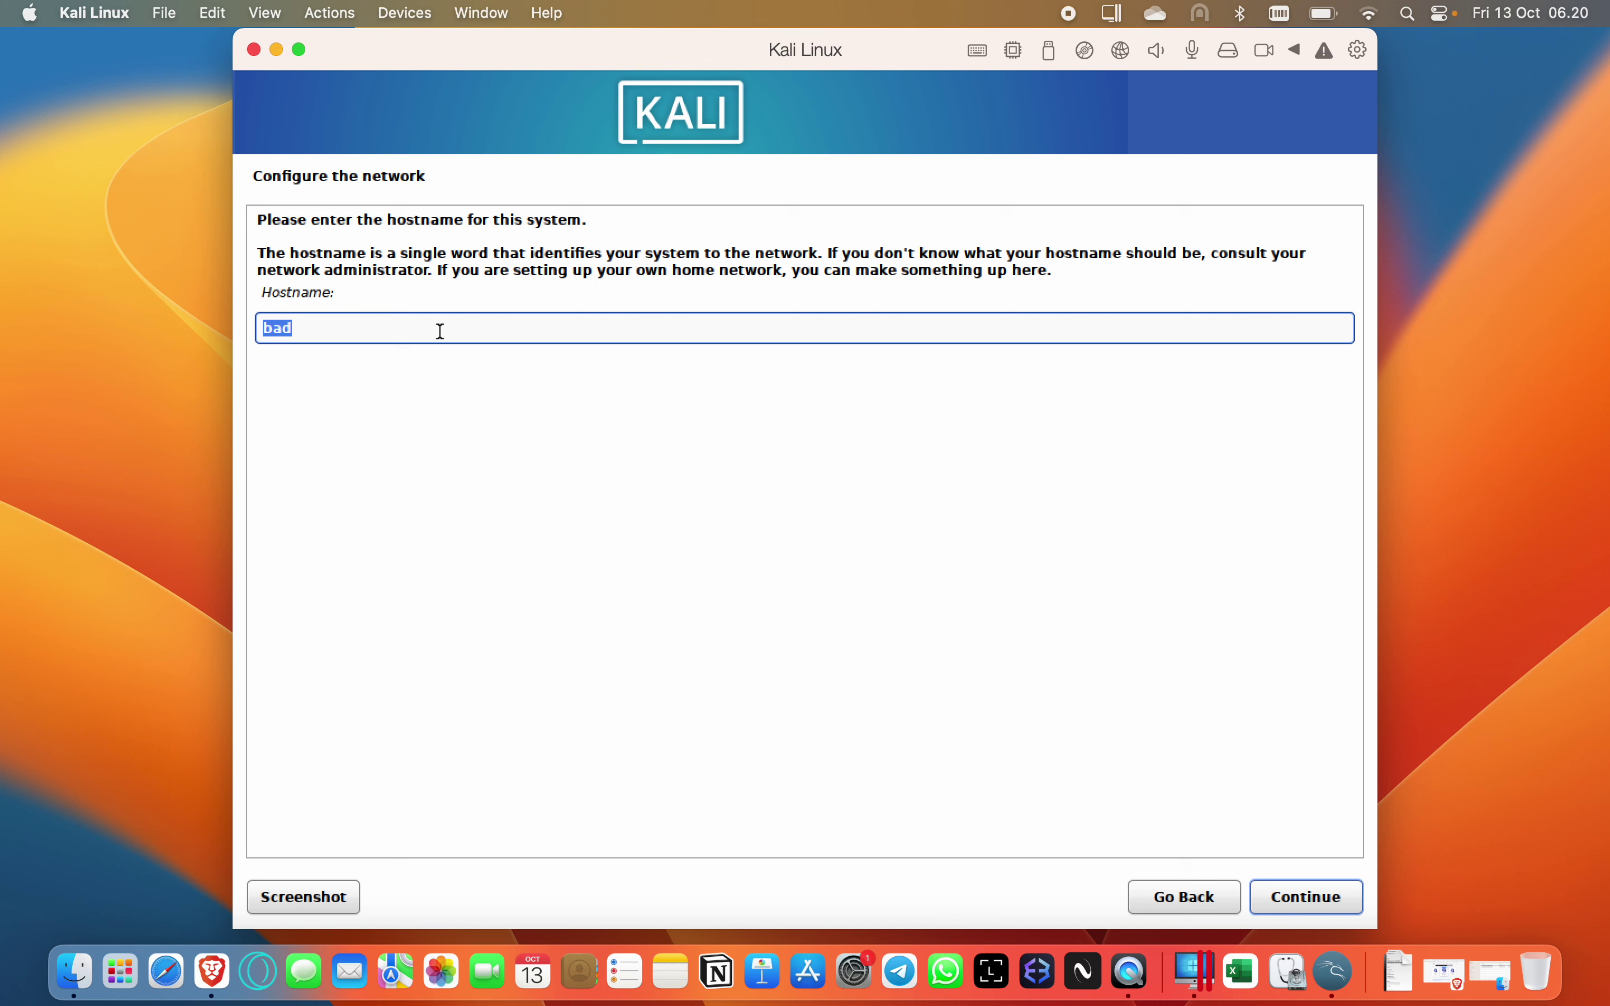
Set the hostname to kali and keep localdomain as the domain name.
type("kali")
left_click(1327, 899)
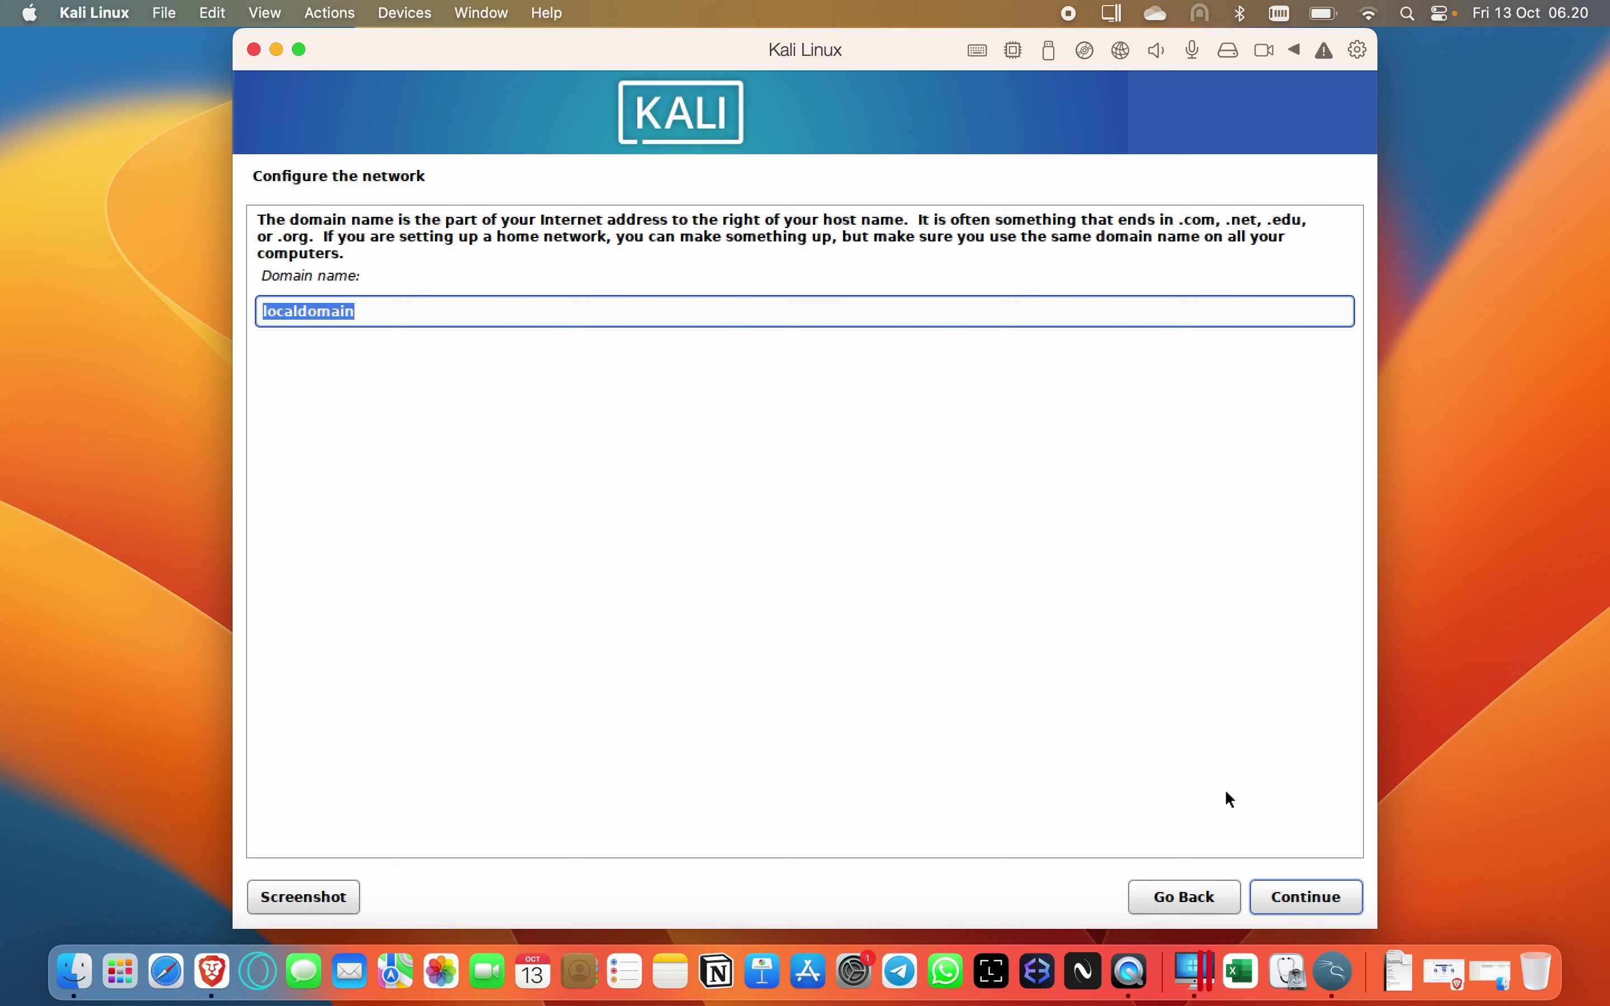
left_click(1316, 899)
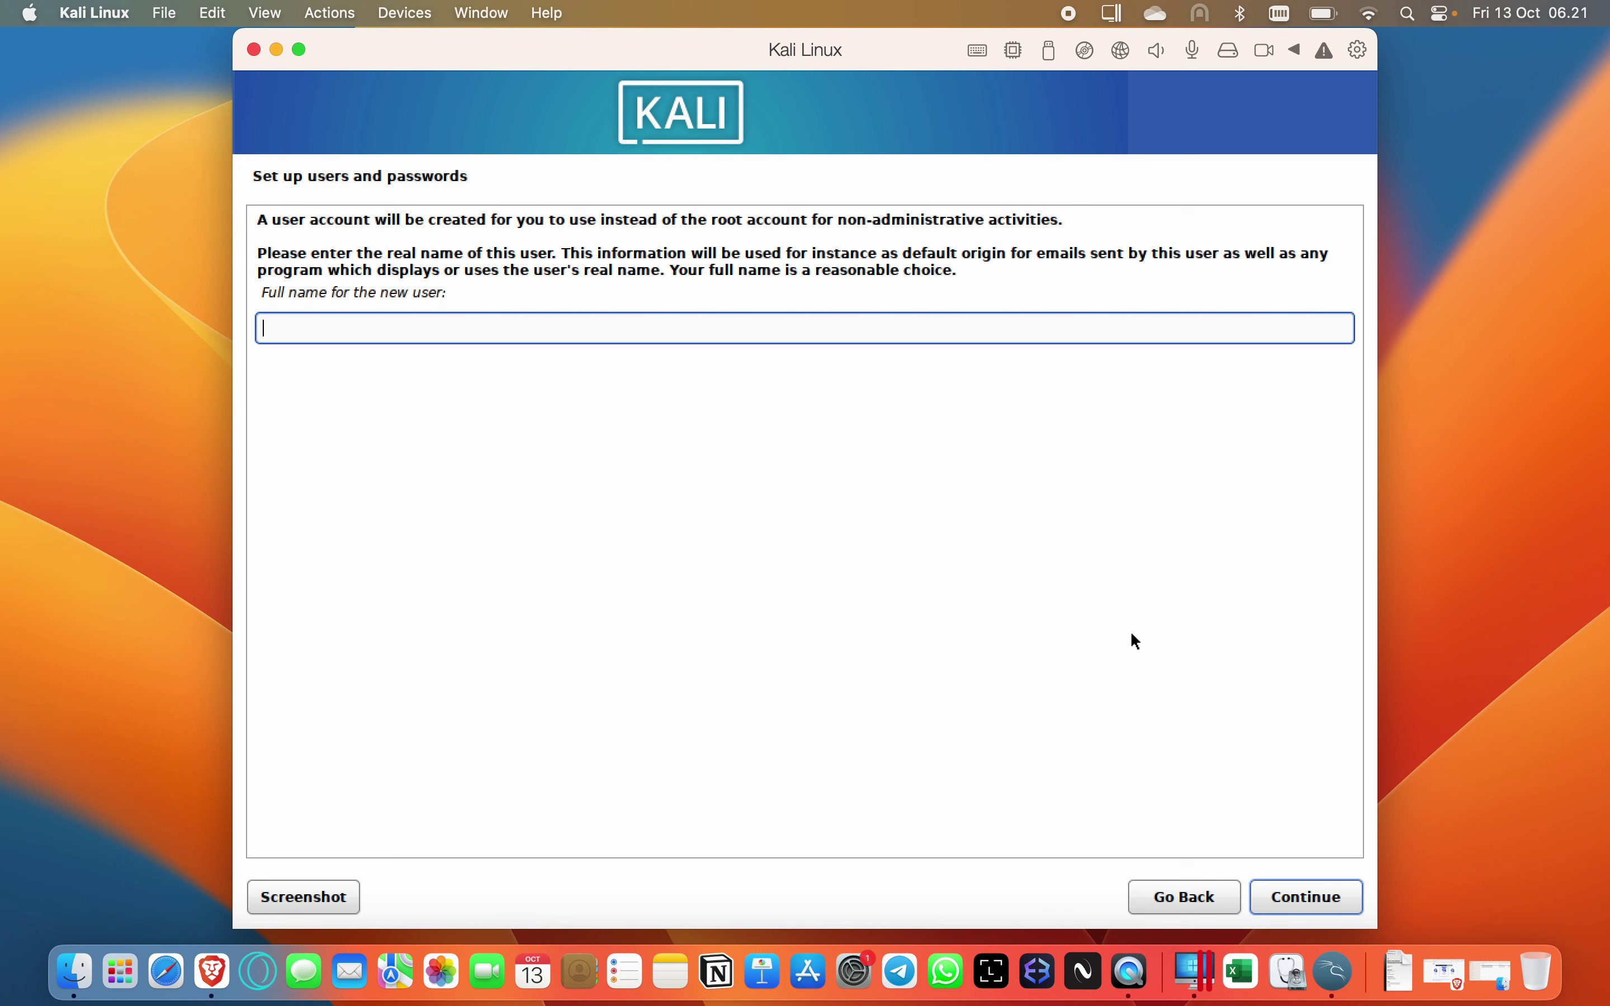
Enter the new user's full name and username for the account.
type("Chaerul Umam")
left_click(1305, 891)
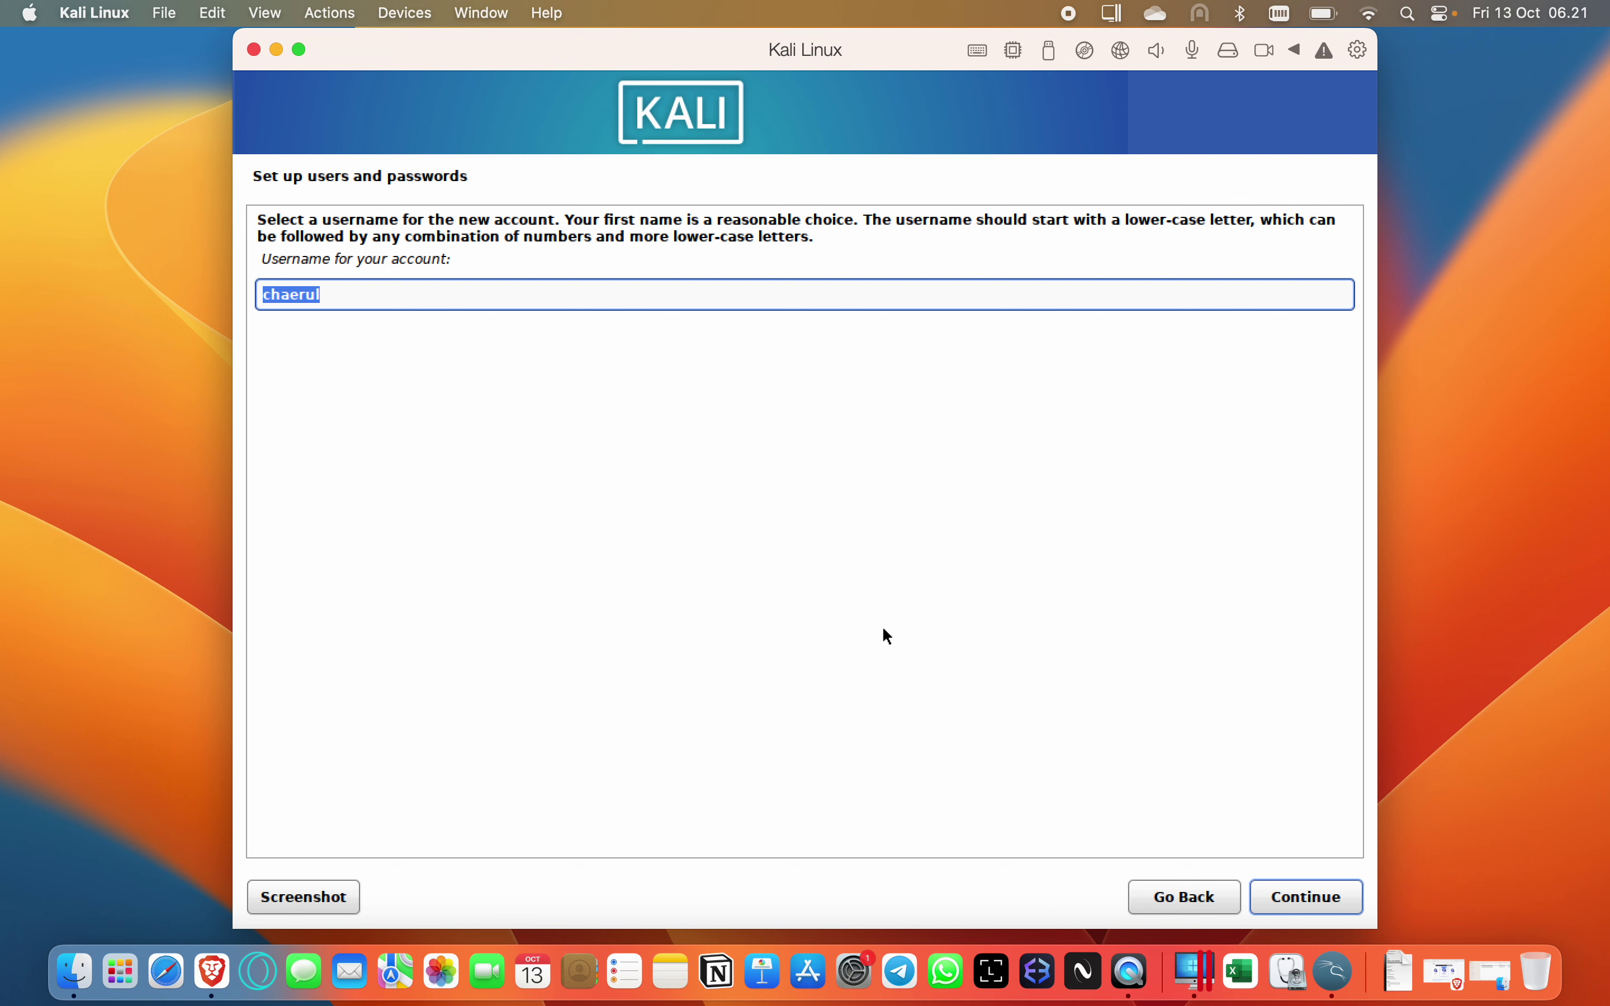
type("umam")
left_click(1321, 894)
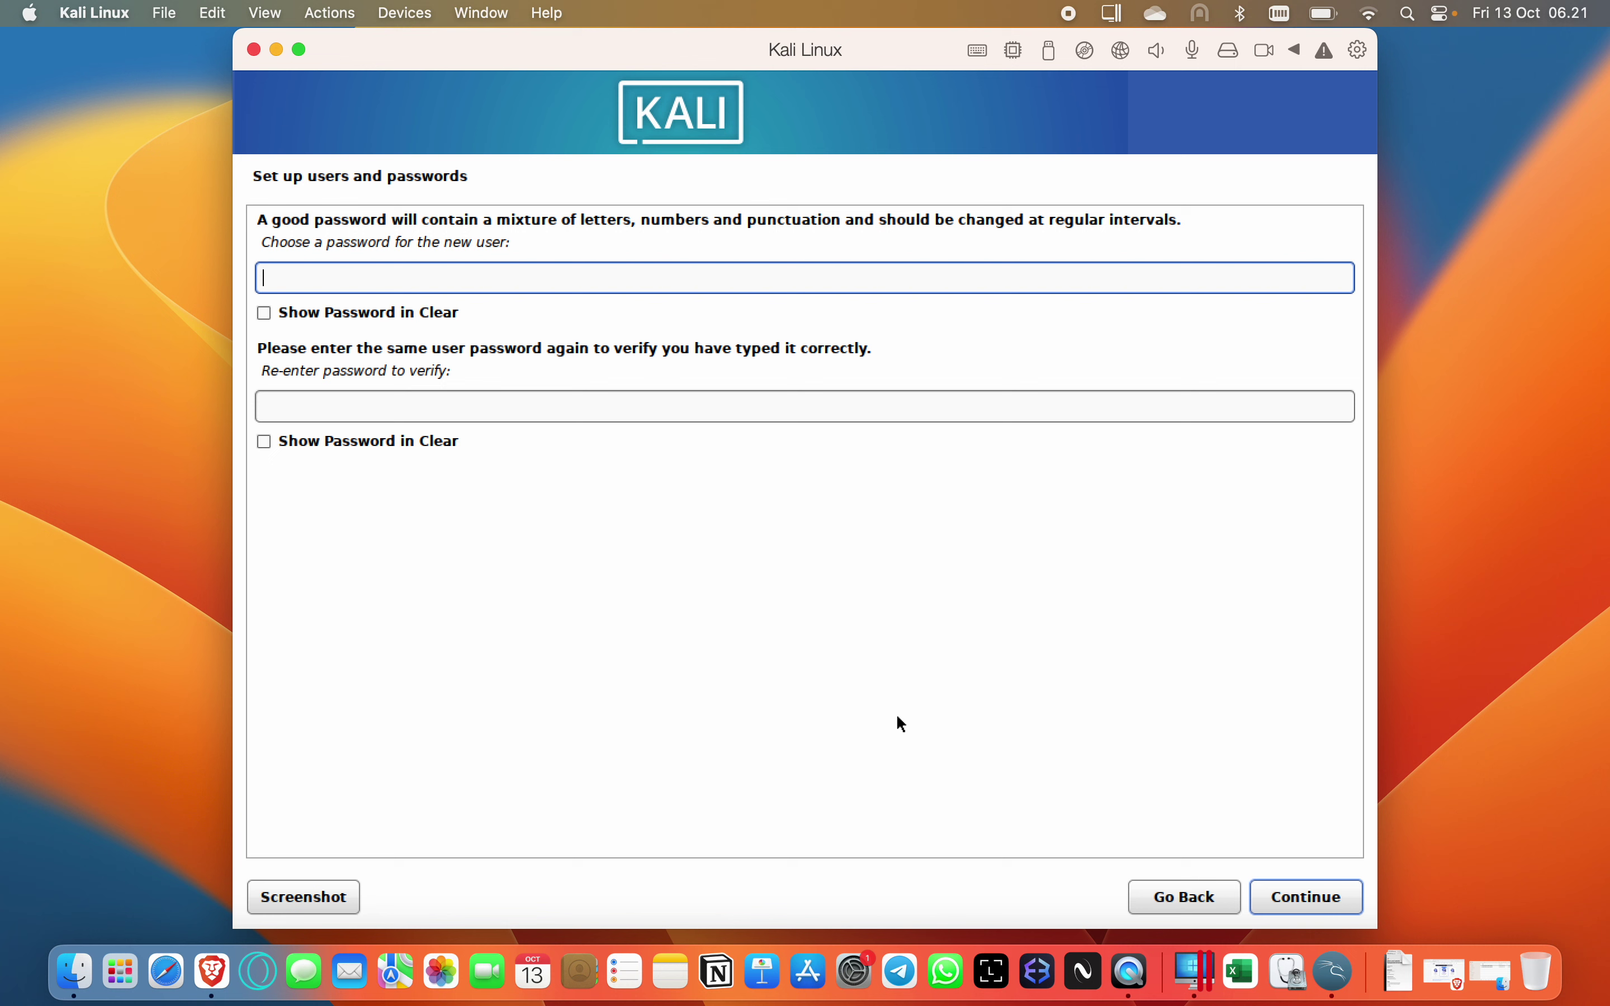
Type the account password in the password and confirmation fields.
key("Caps_Lock")
type("********")
key("Tab")
key("Tab")
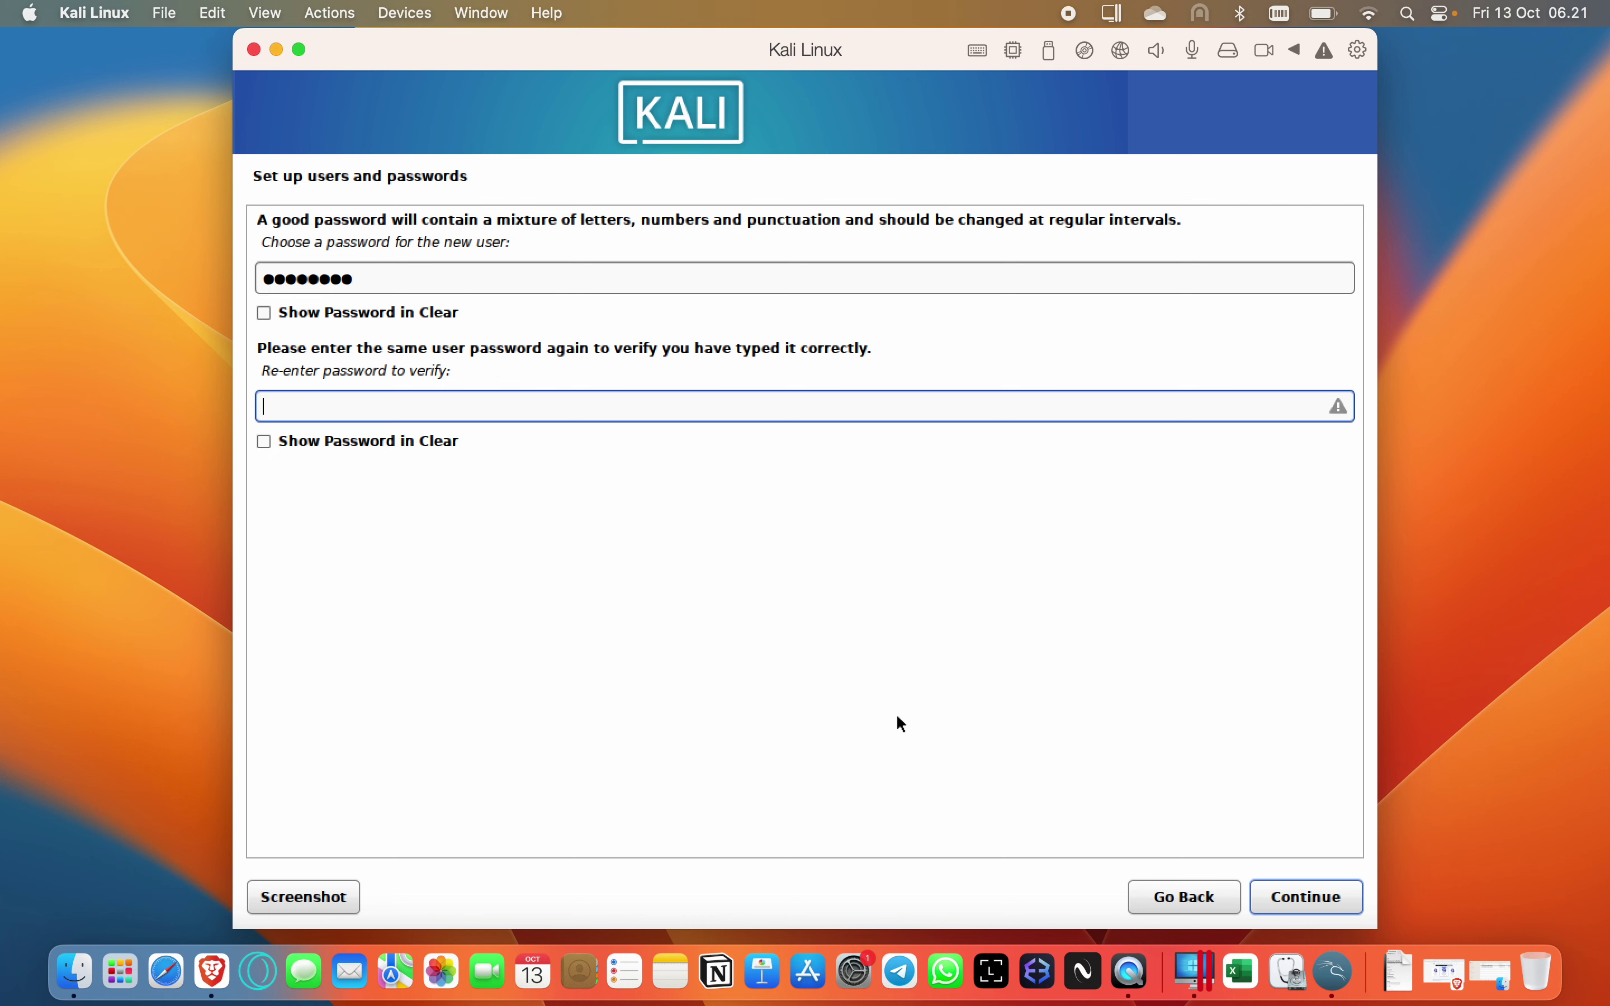
type("*******")
Retype the password with a capital first letter in both fields so they match.
left_click(383, 279)
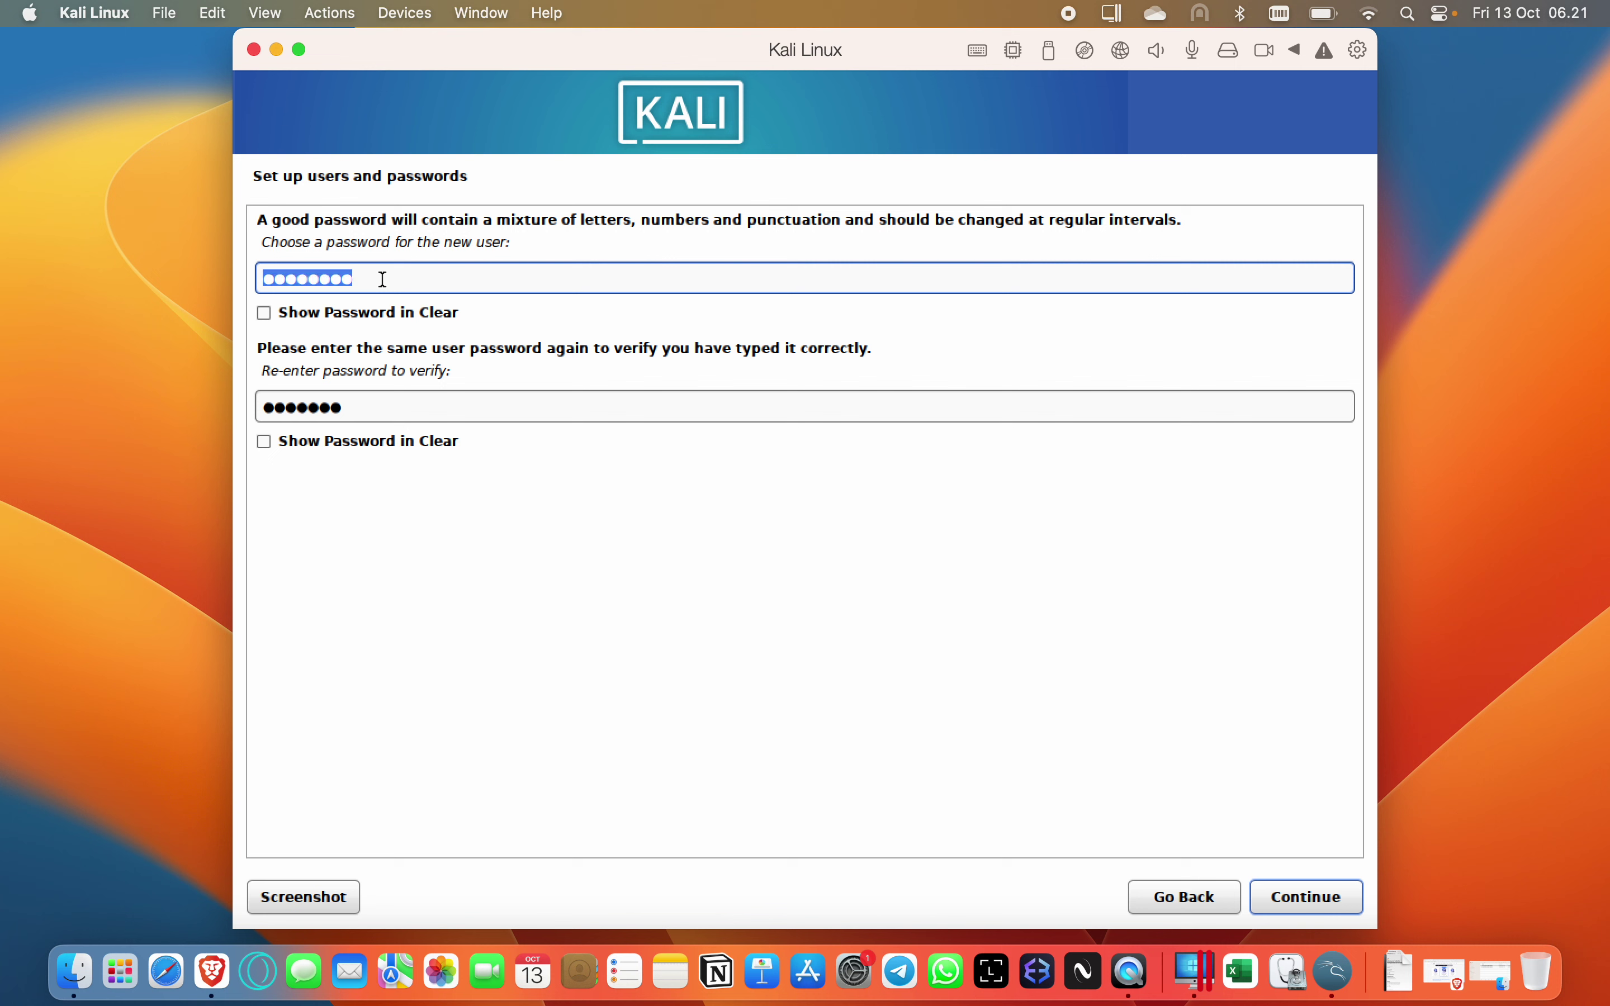
key("Caps_Lock")
type("K")
key("Caps_Lock")
type("ali1234")
left_click(372, 404)
double_click(371, 405)
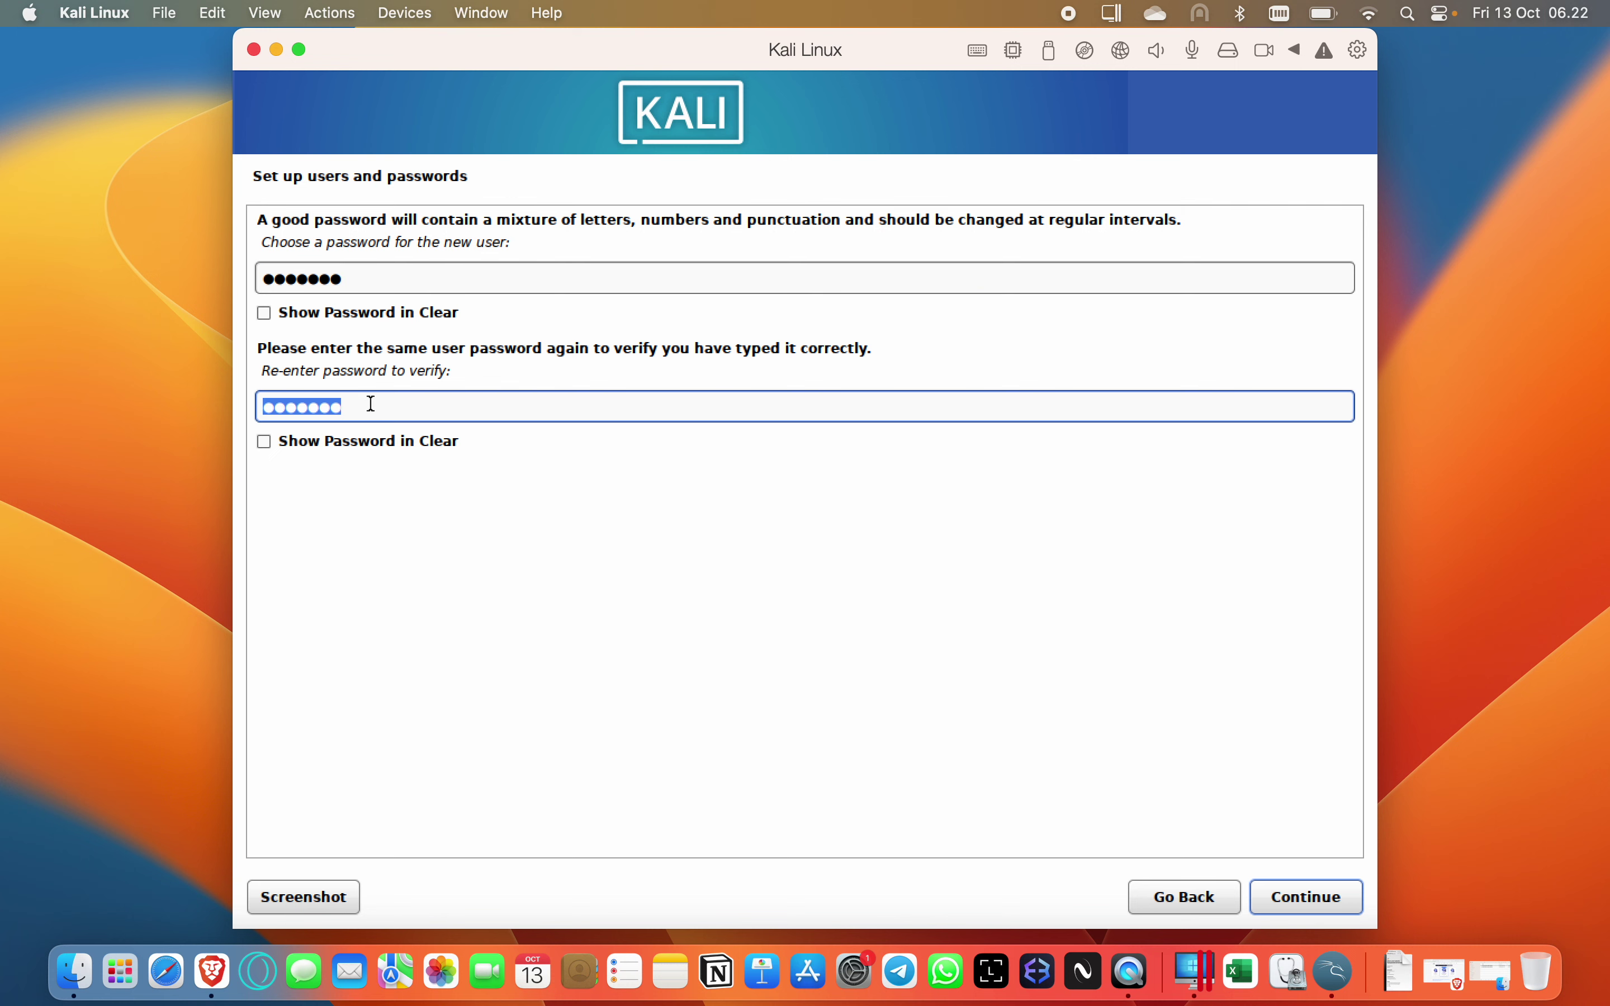
key("Caps_Lock")
type("K")
key("Caps_Lock")
type("ali1234")
Confirm the account password and keep the Western (Jakarta) time zone.
left_click(1322, 900)
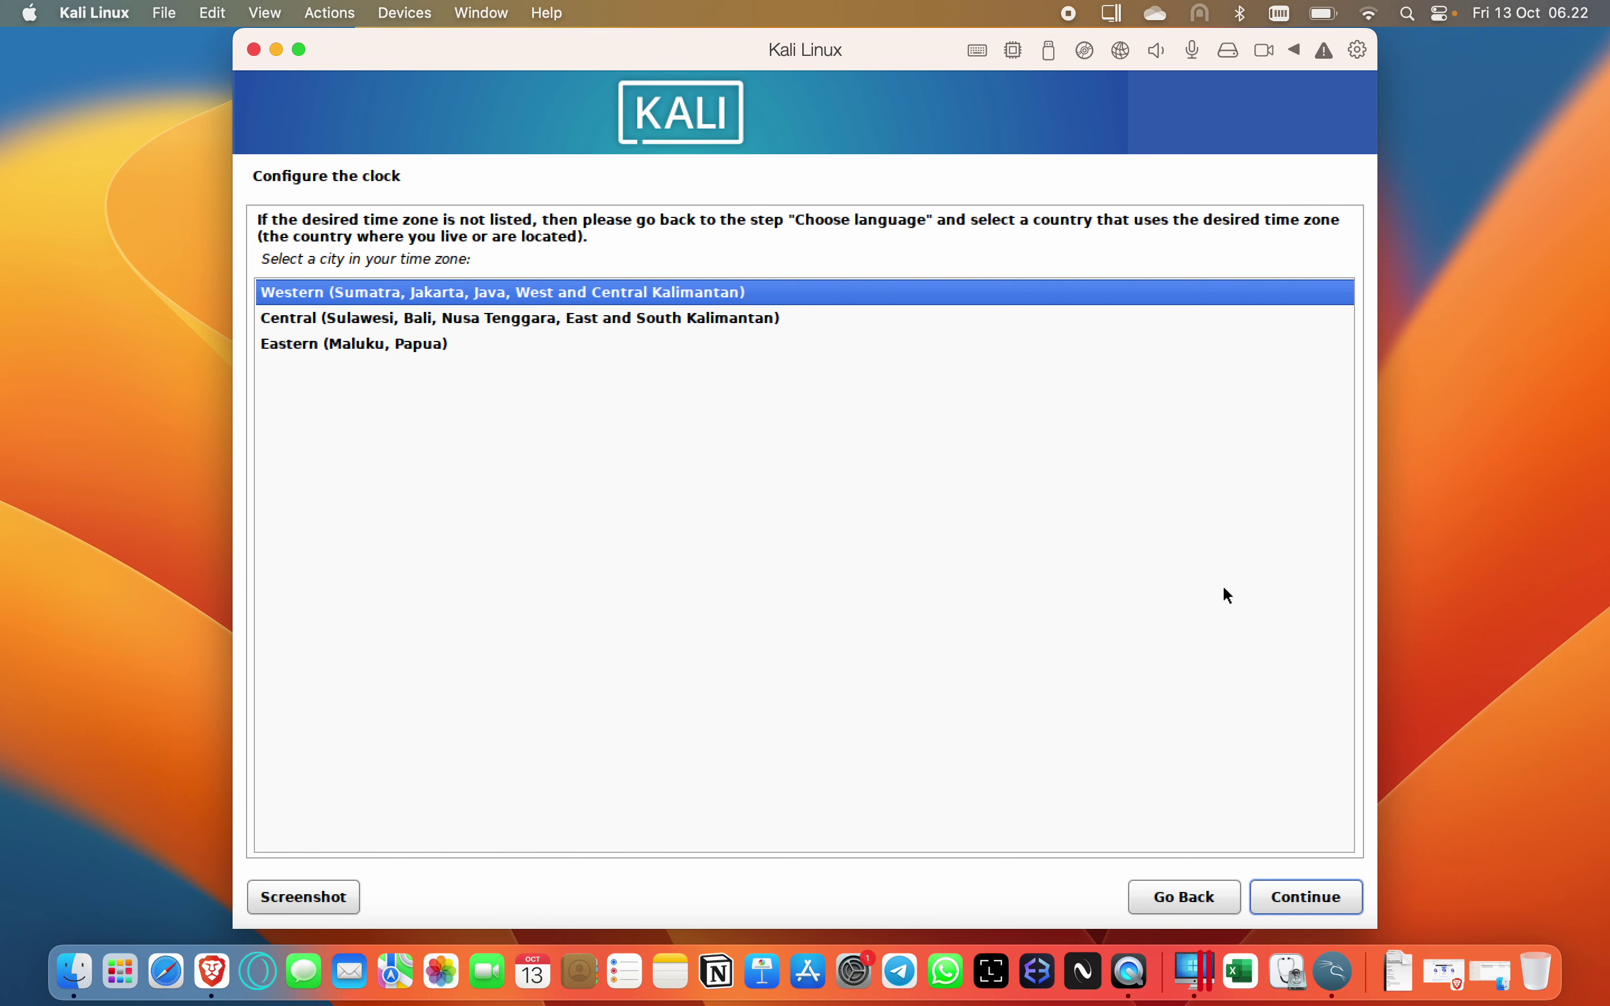
left_click(1319, 900)
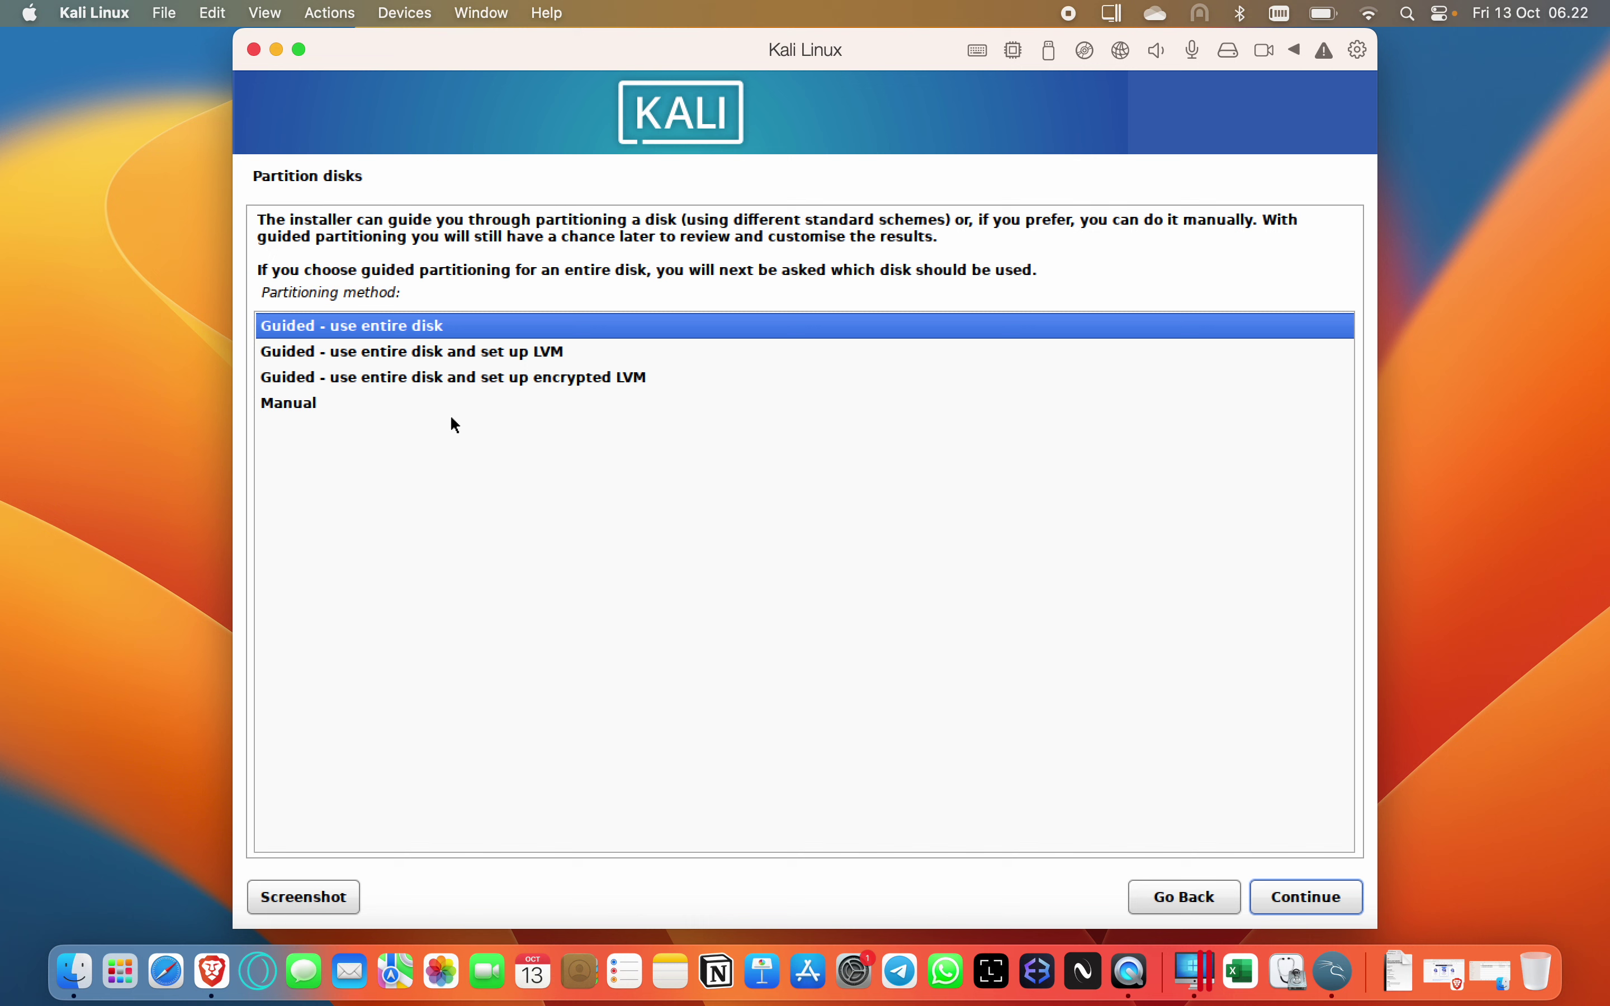
Use guided partitioning on the whole 68.7 GB disk with all files in one partition.
key("Down")
key("Up")
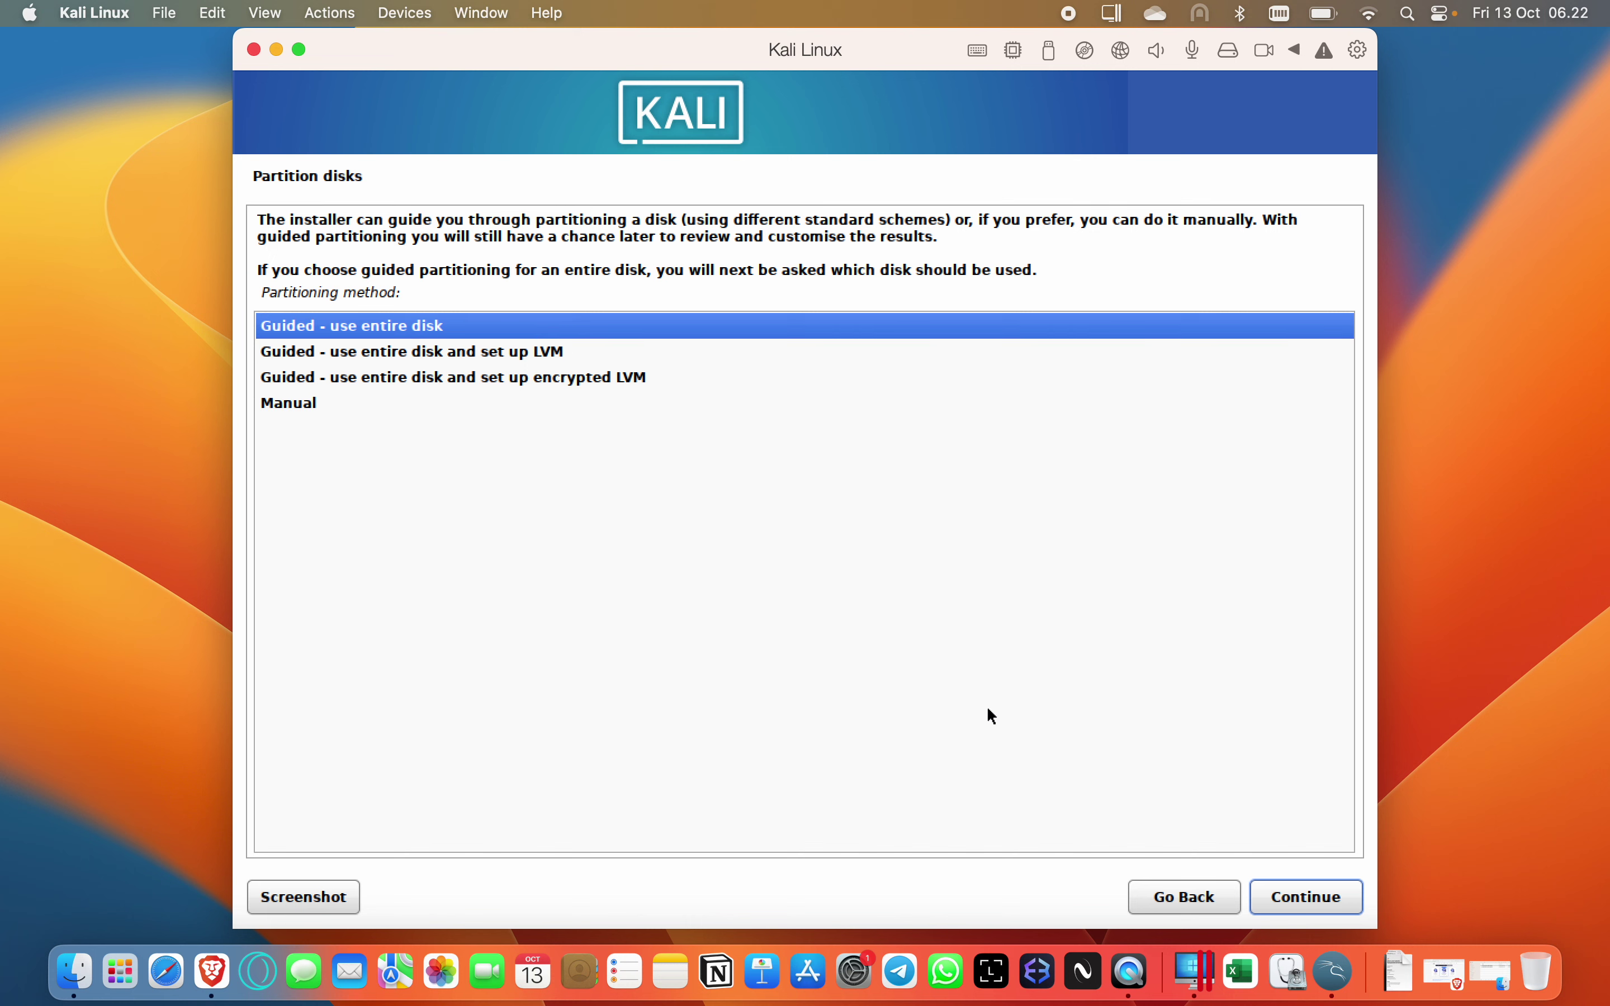
left_click(1309, 896)
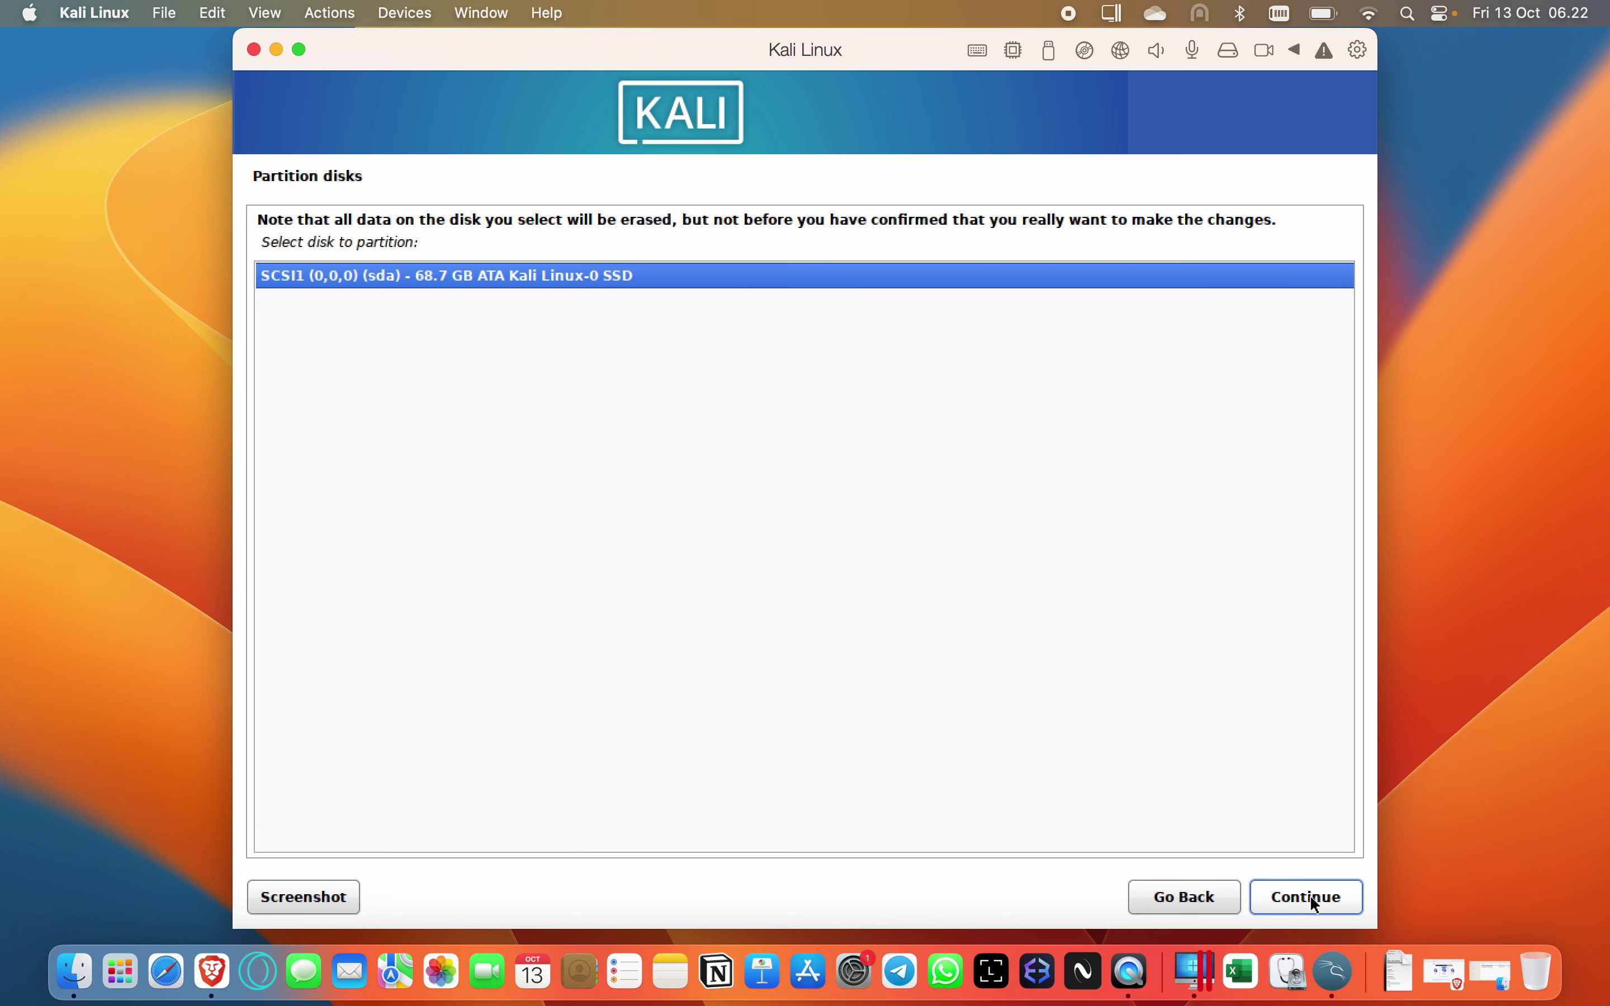
left_click(1309, 894)
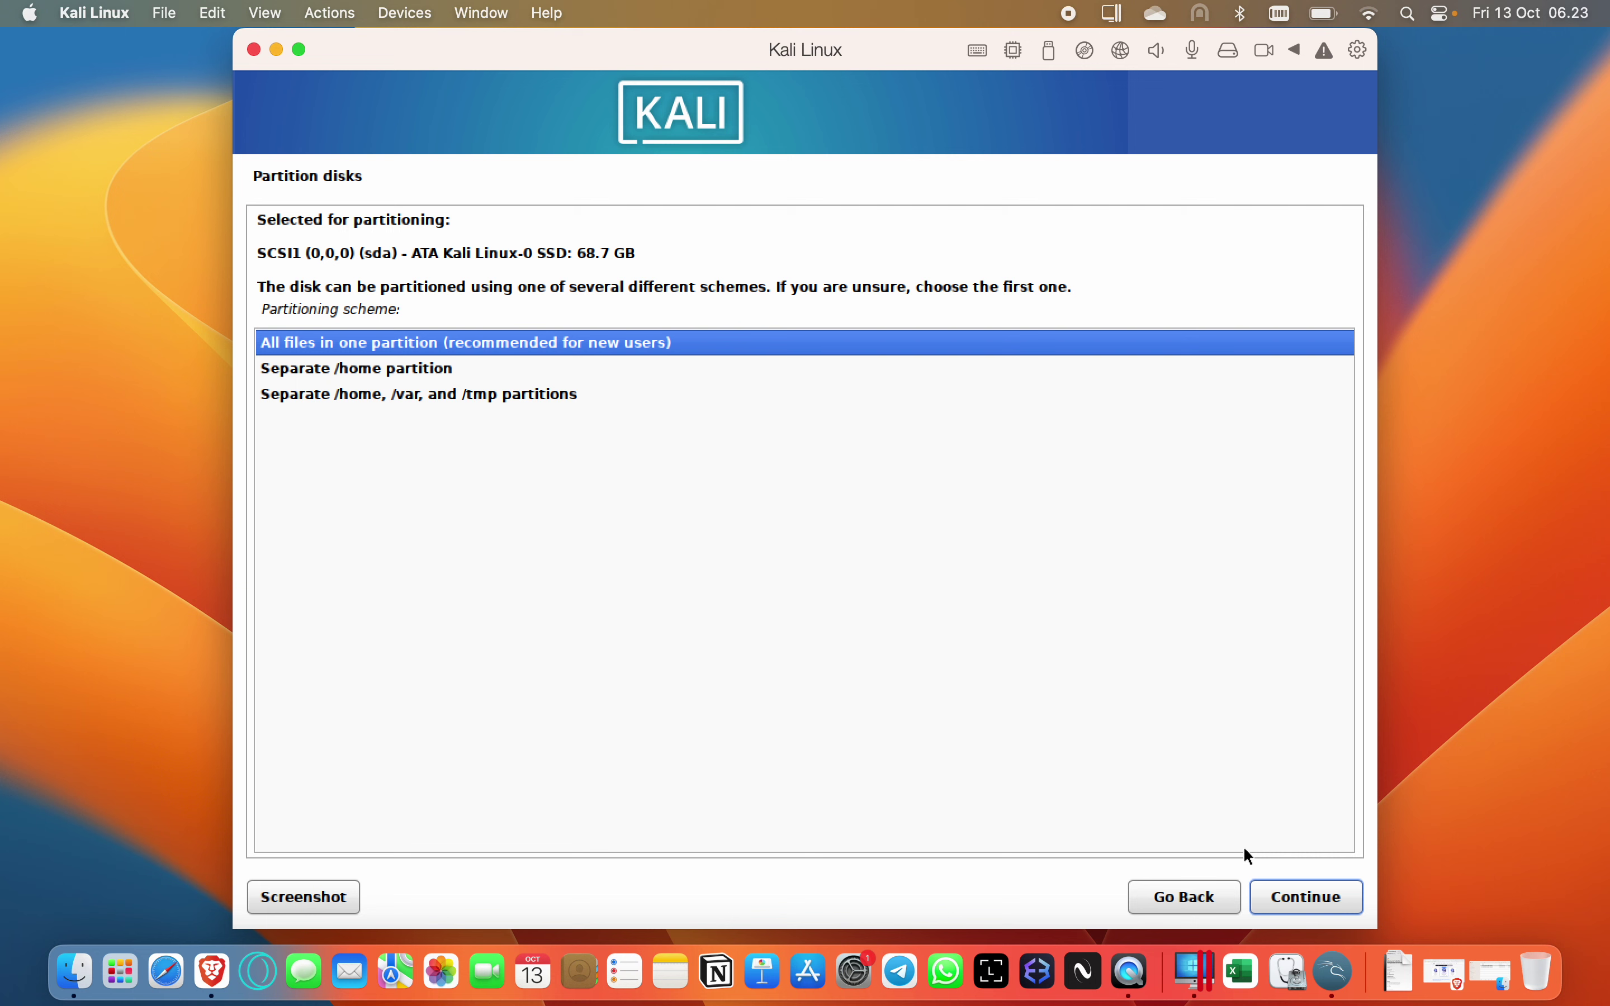
left_click(1322, 901)
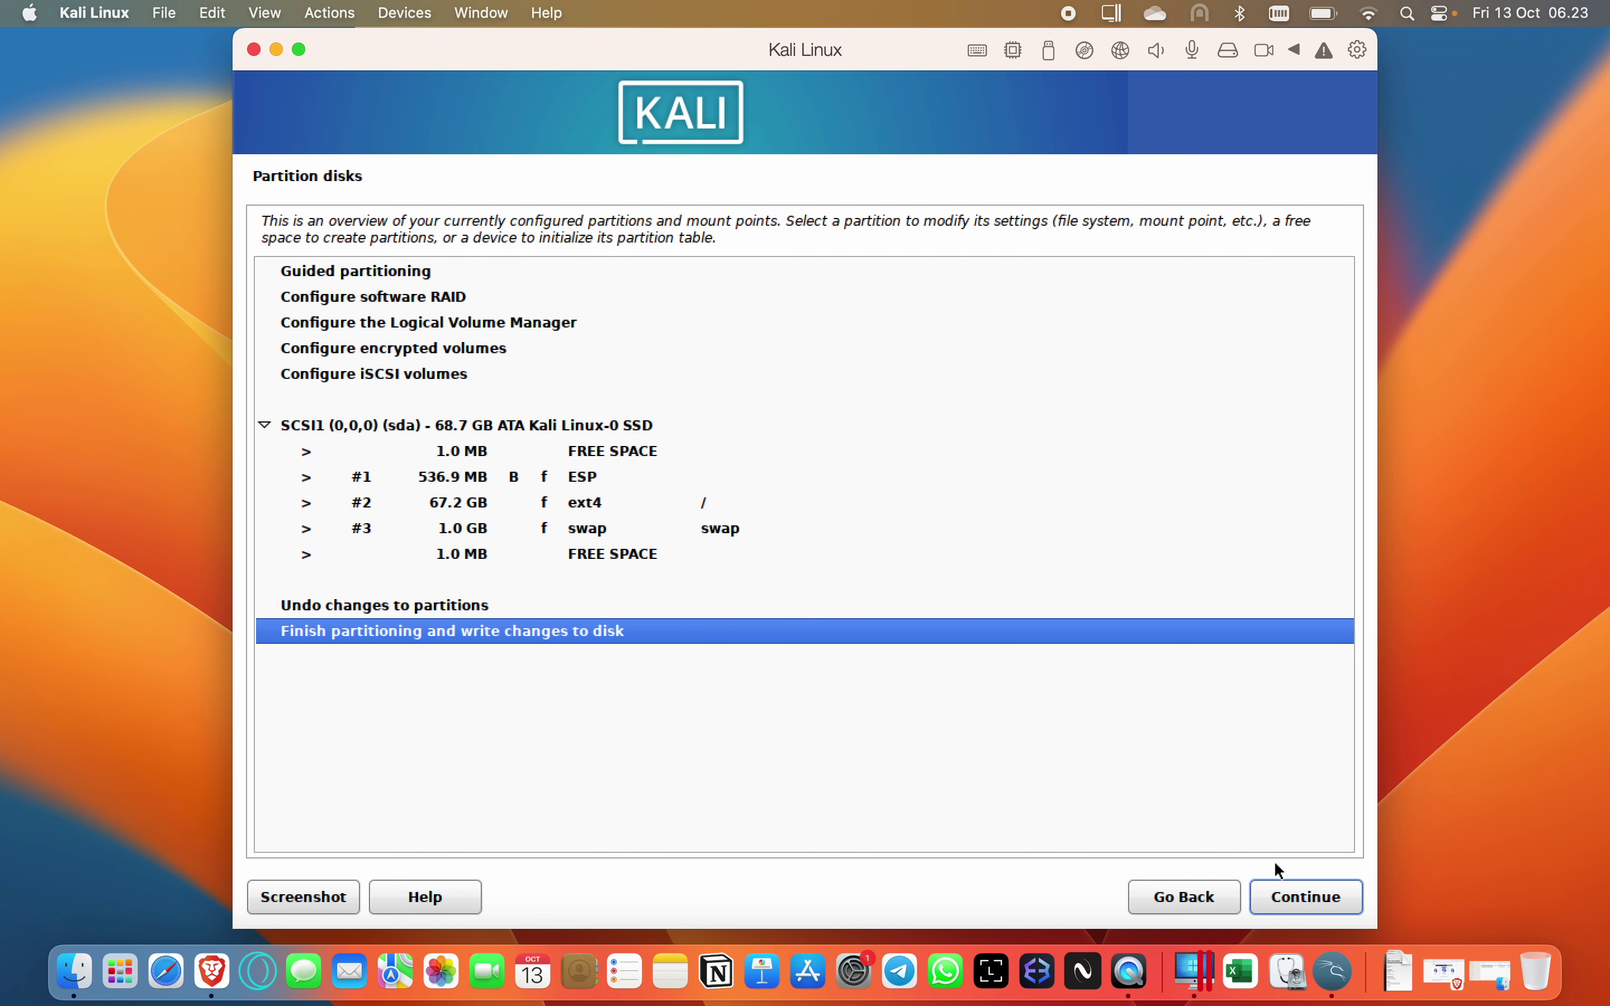
Finish partitioning and answer Yes to writing the changes to disk.
left_click(1312, 898)
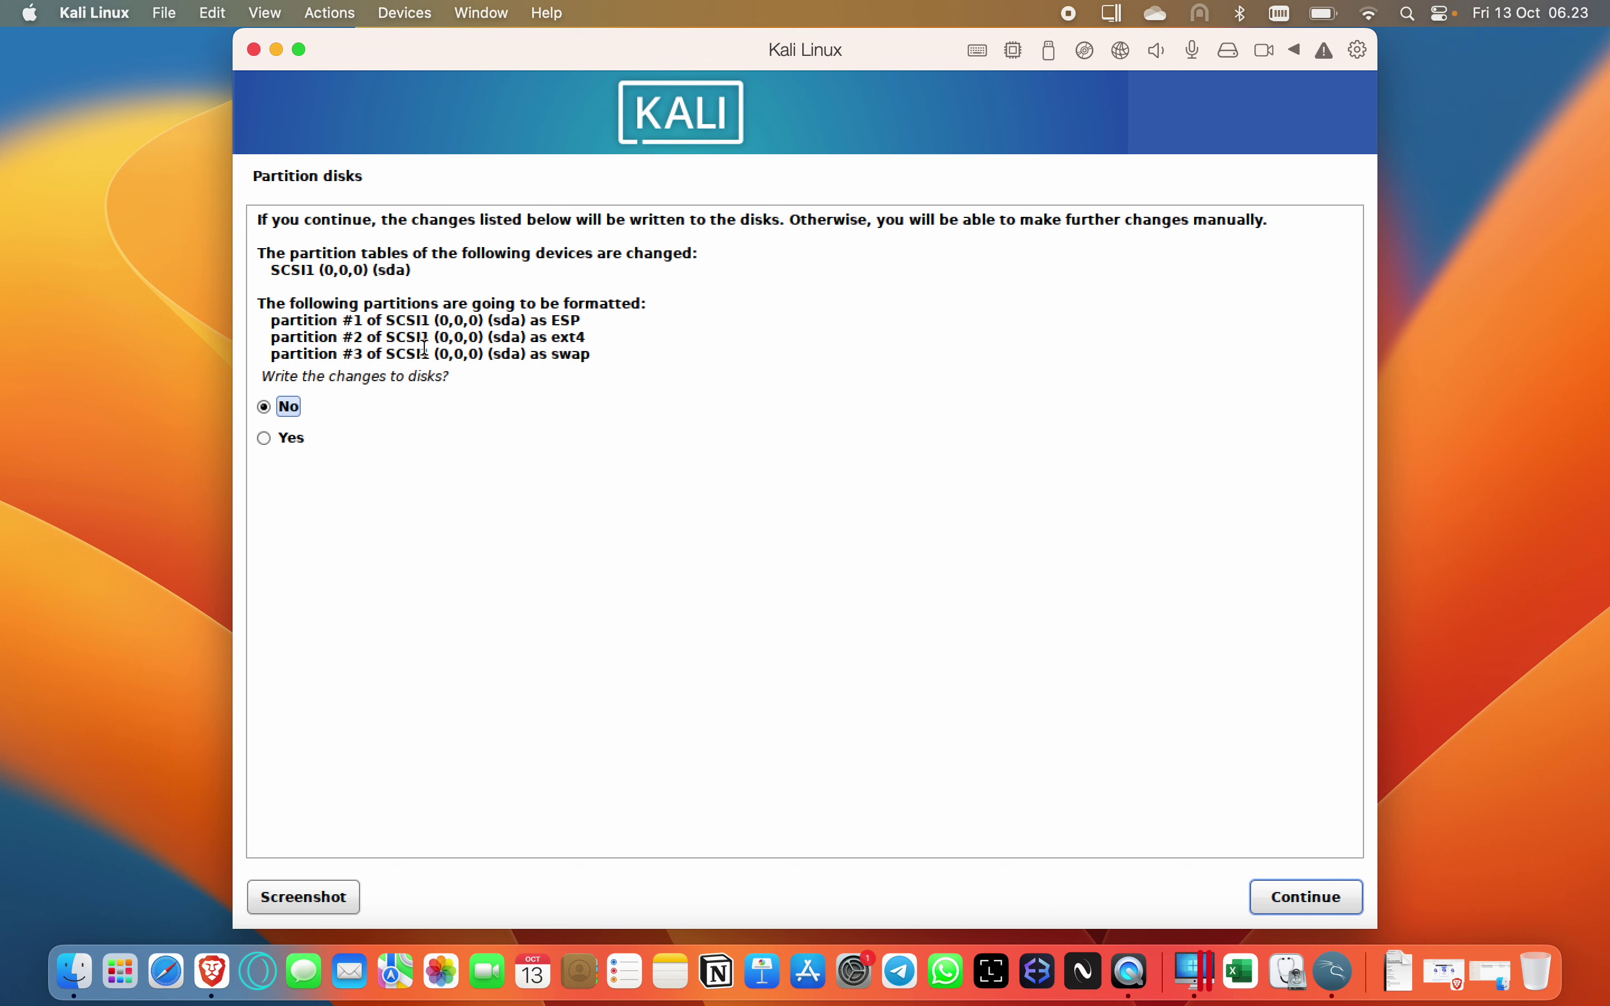
left_click(287, 443)
left_click(1323, 894)
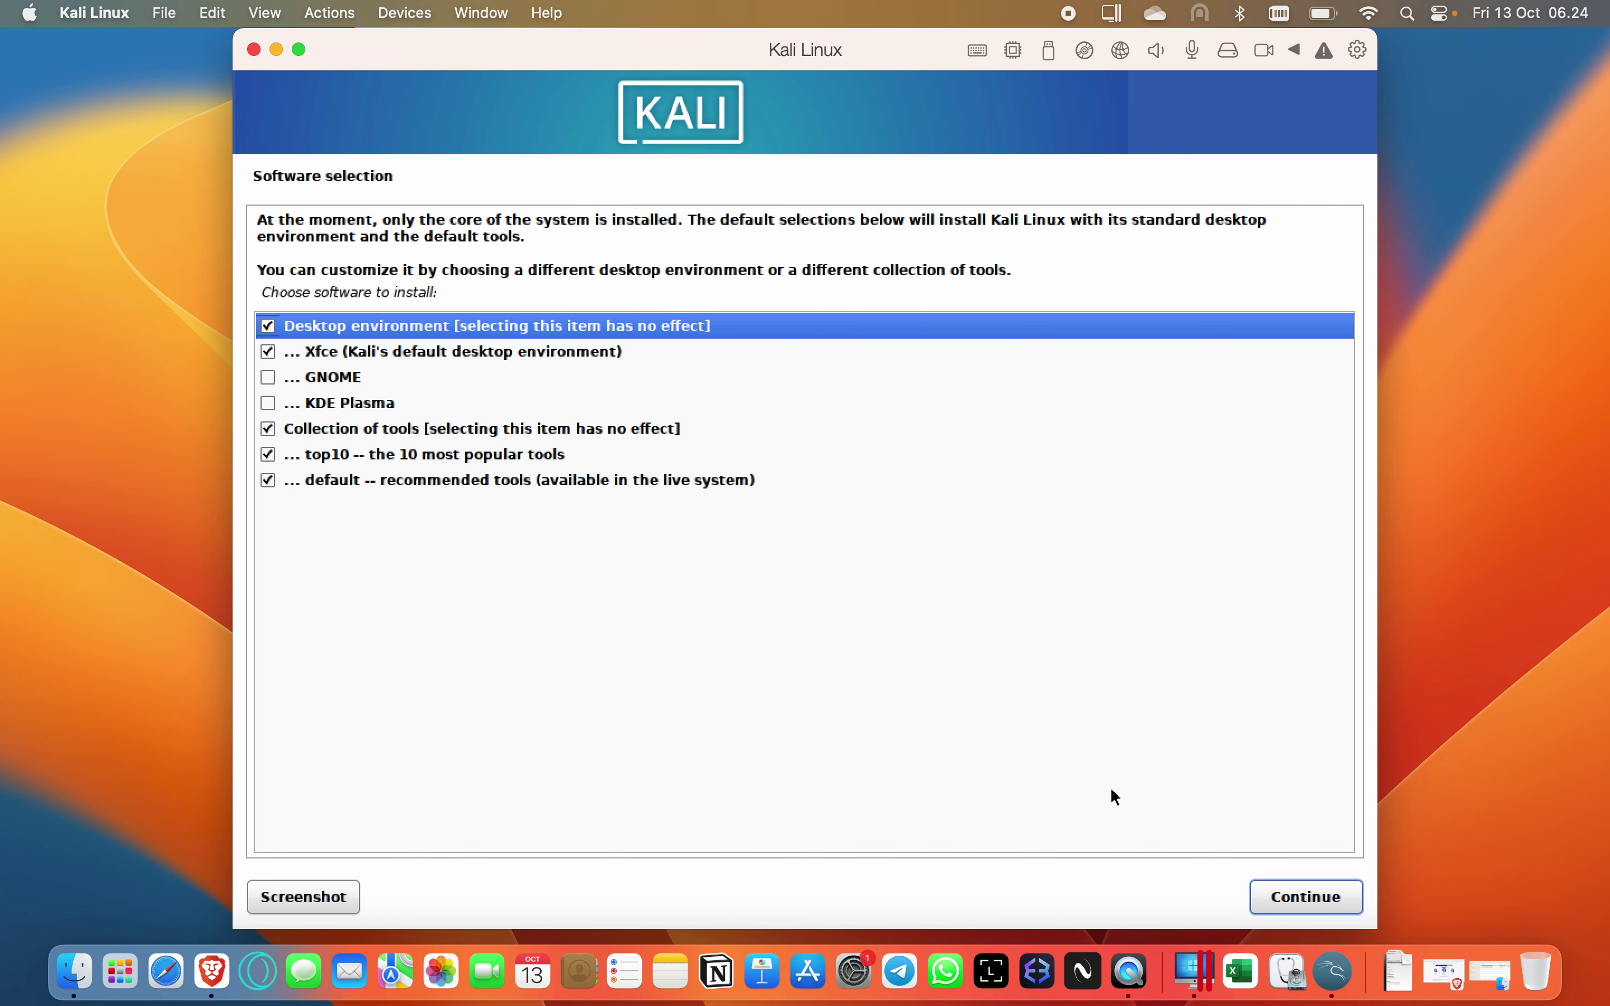
Install the default software selection: Xfce desktop plus top10 and default tools.
left_click(1327, 900)
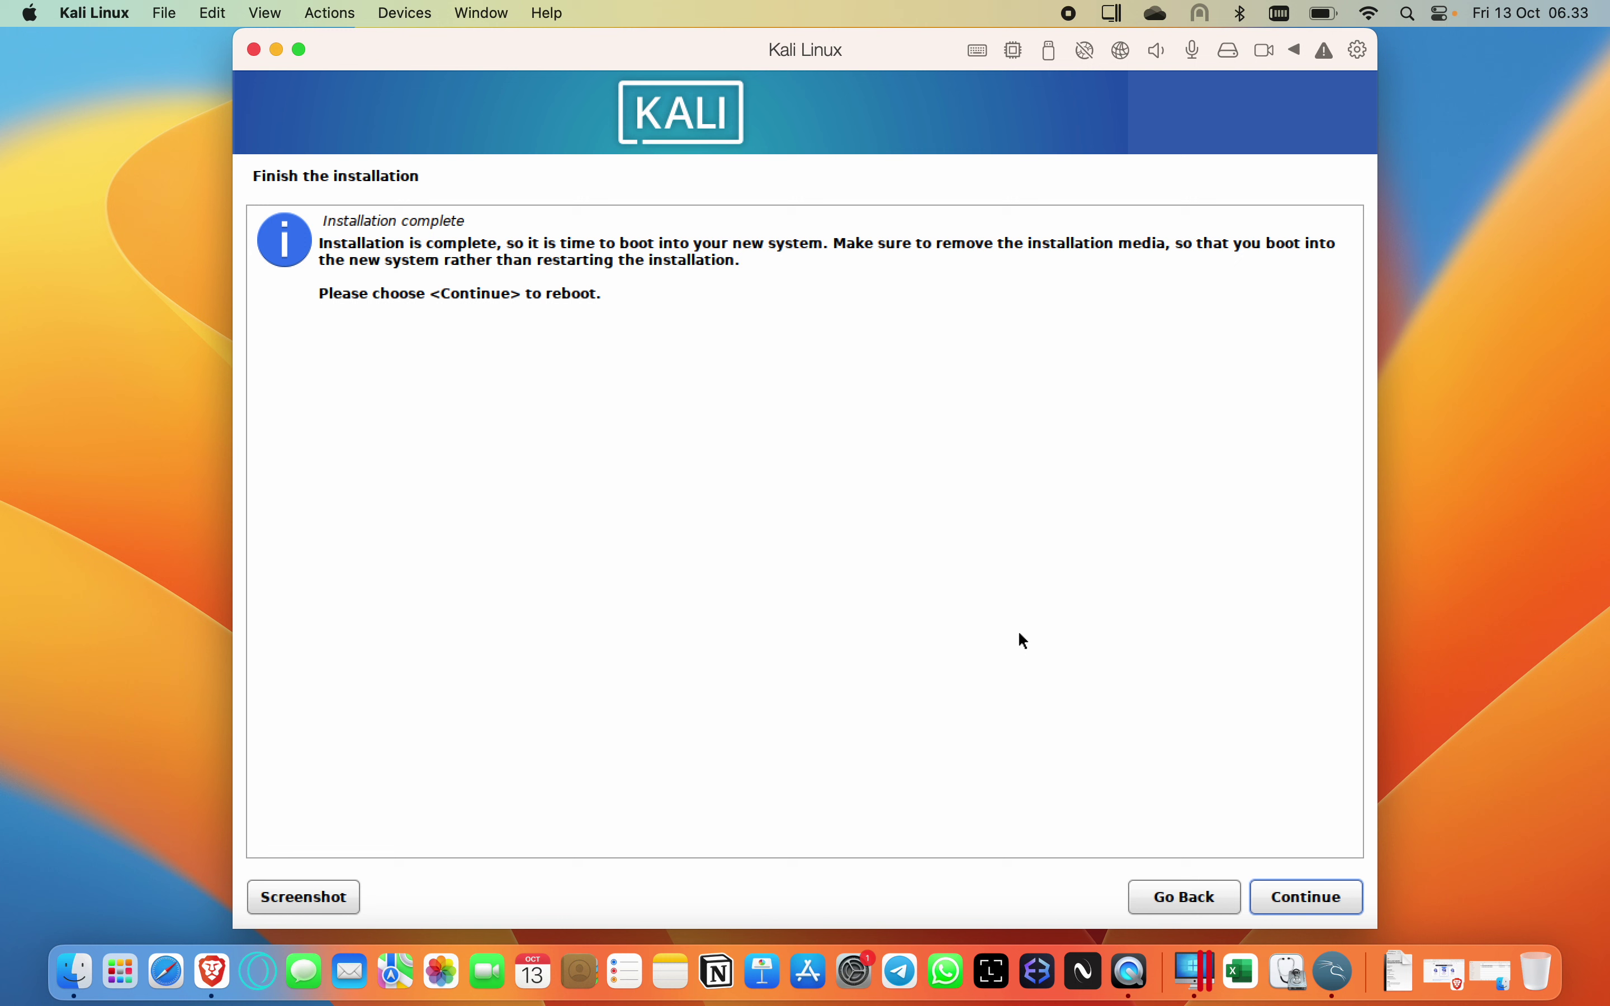
Reboot into the newly installed Kali system and capture the mouse at its login screen.
left_click(1302, 903)
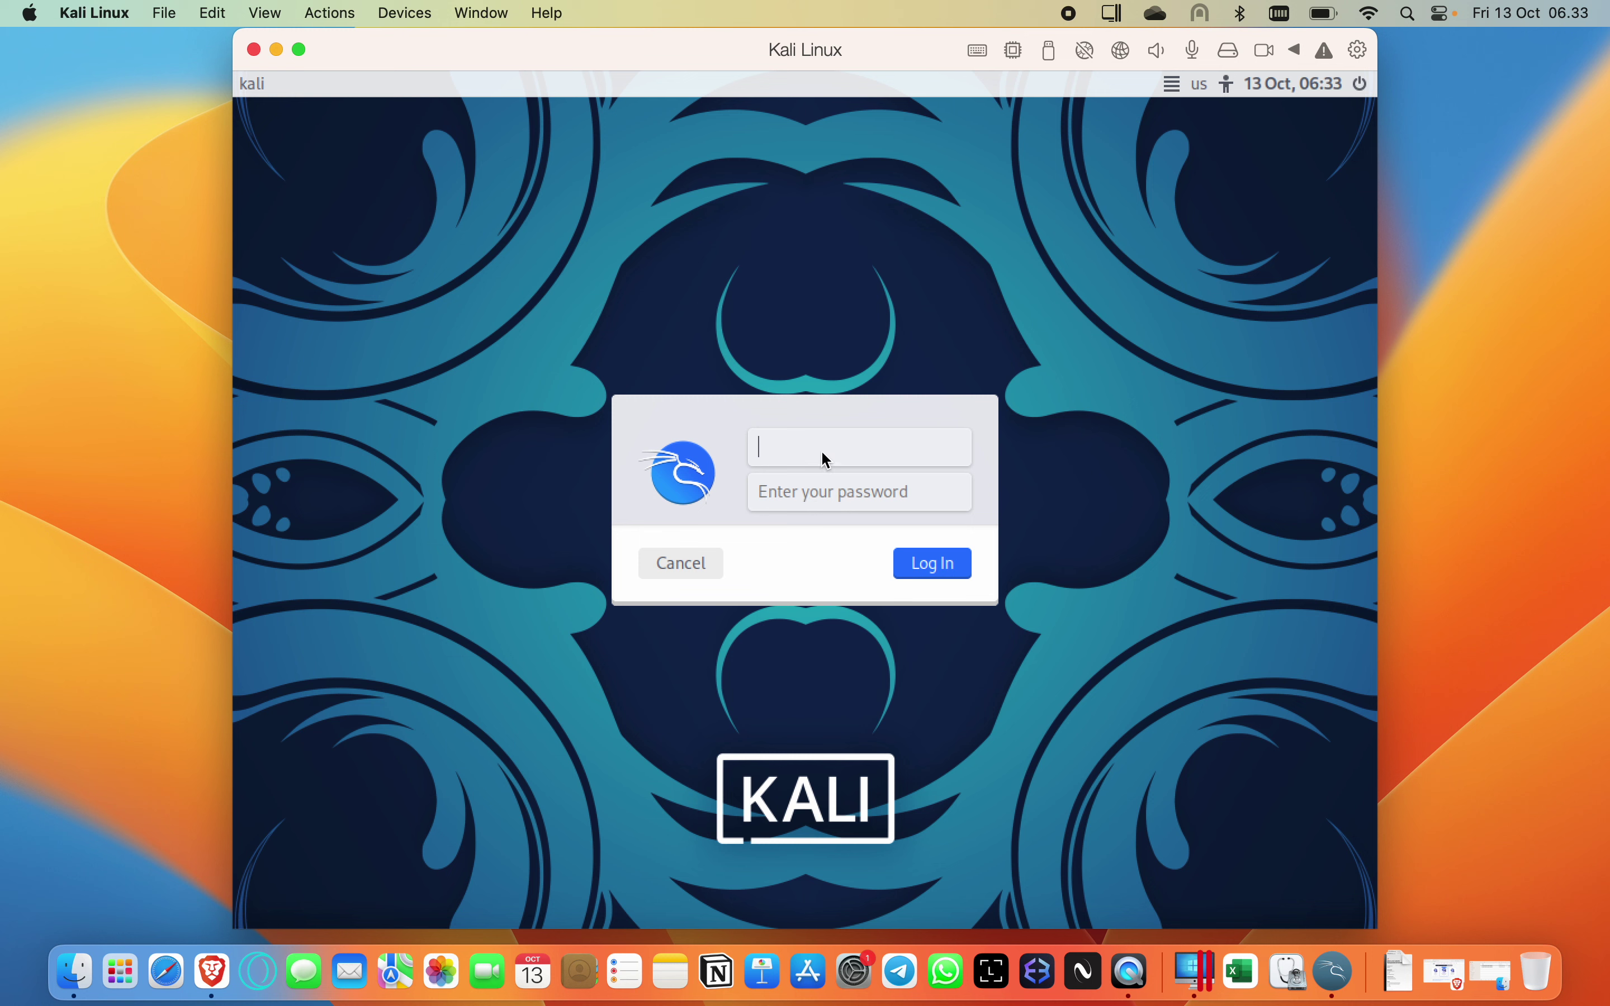
left_click(822, 453)
Release the cursor from the Kali VM, dismiss the stray Spotlight bar, and open the Actions menu.
key("ctrl+alt")
key("super+space")
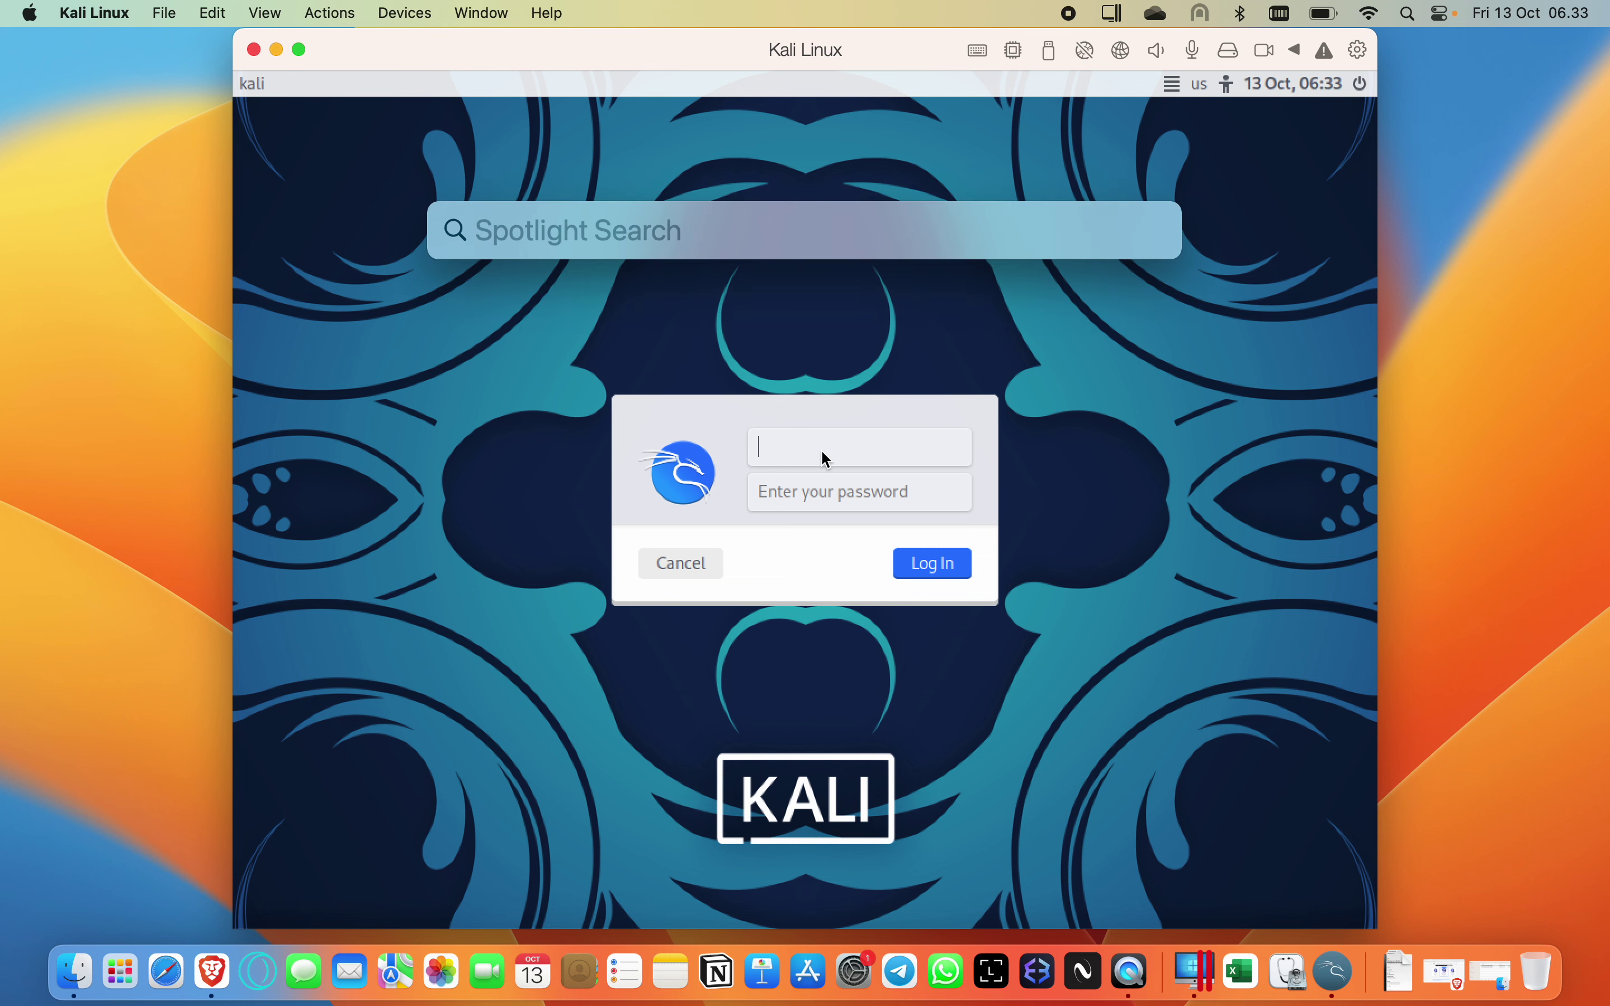
left_click(858, 48)
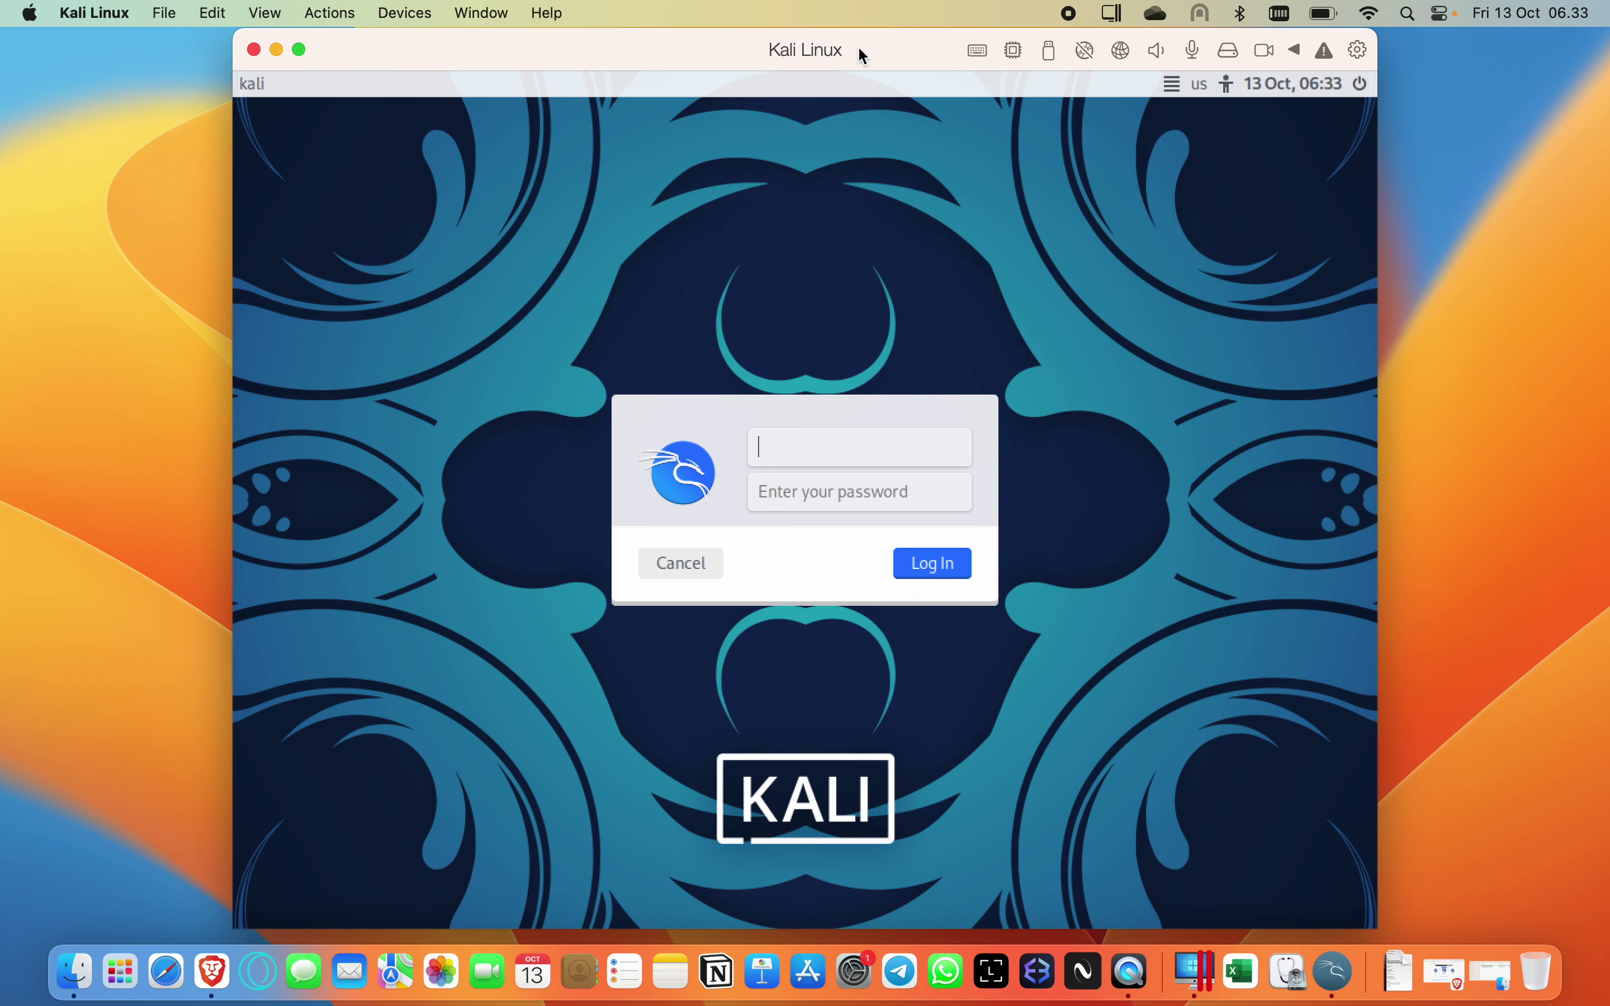
left_click(805, 475)
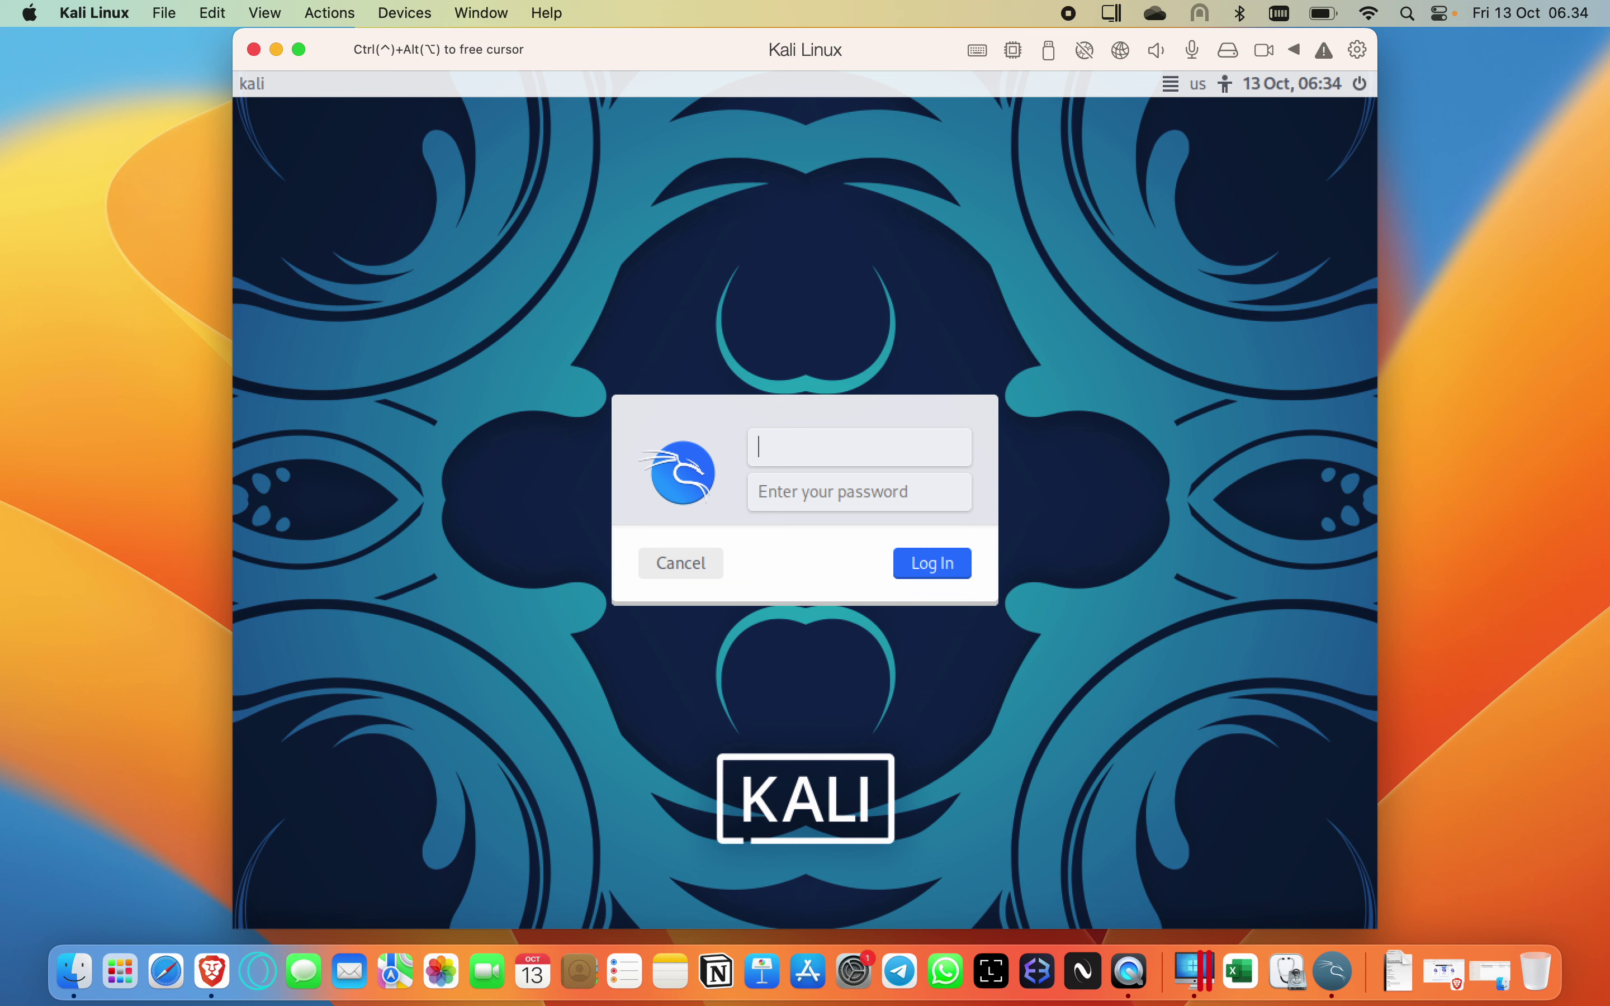
key("ctrl+alt")
key("super+space")
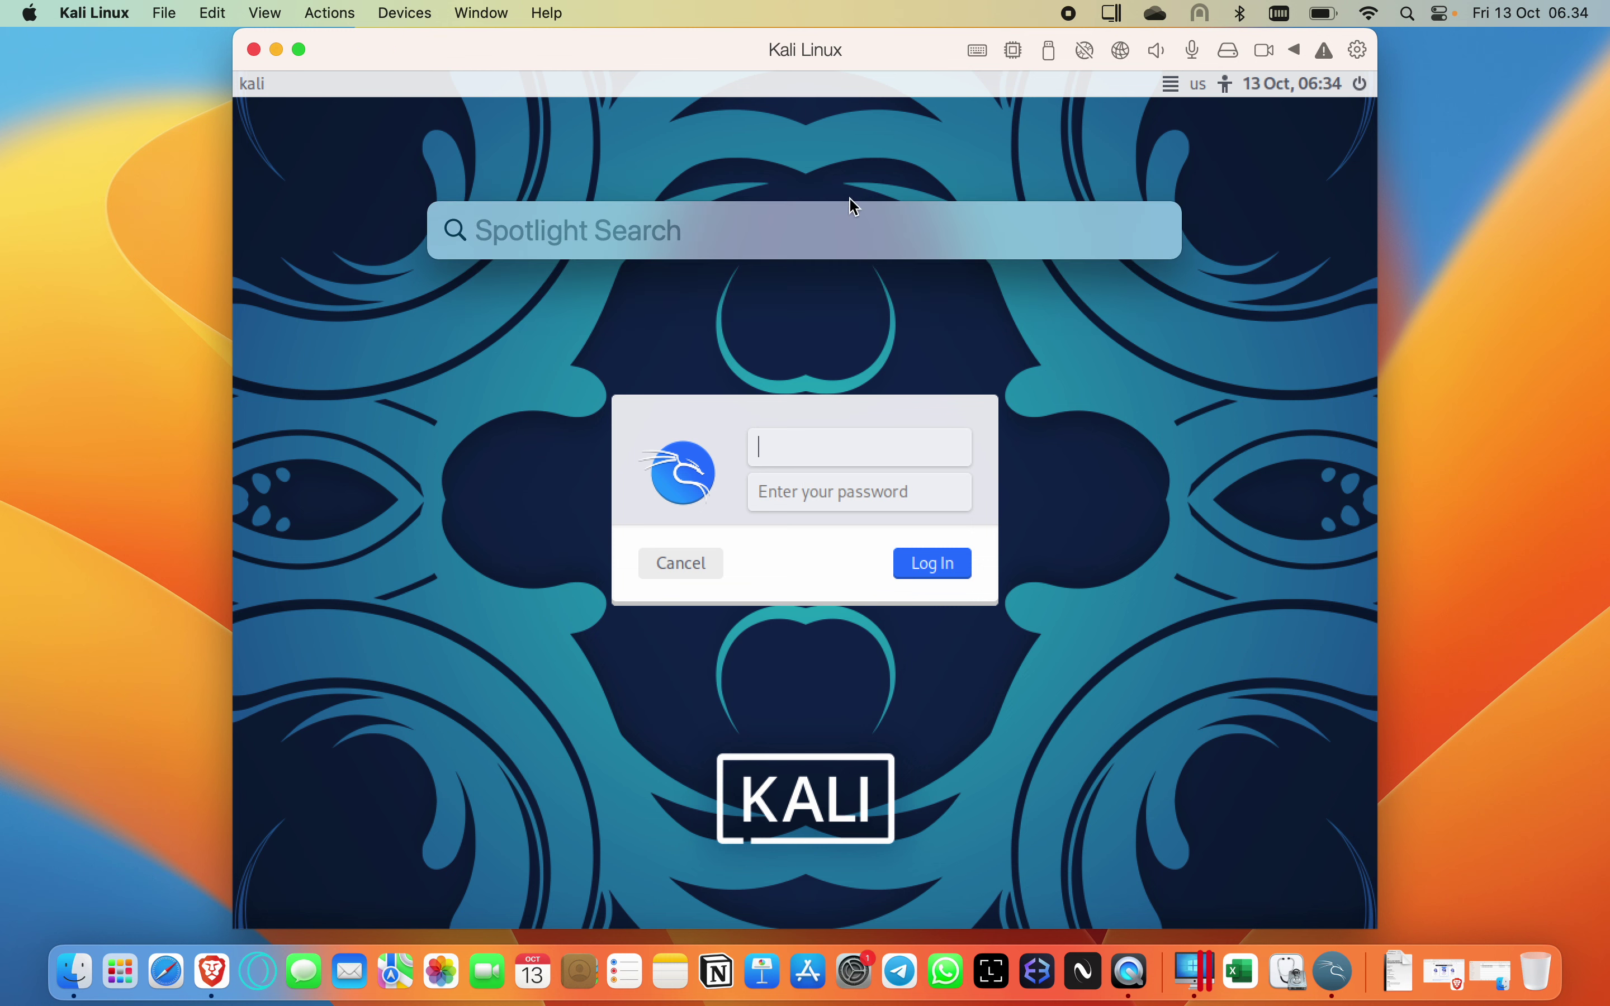
key("Escape")
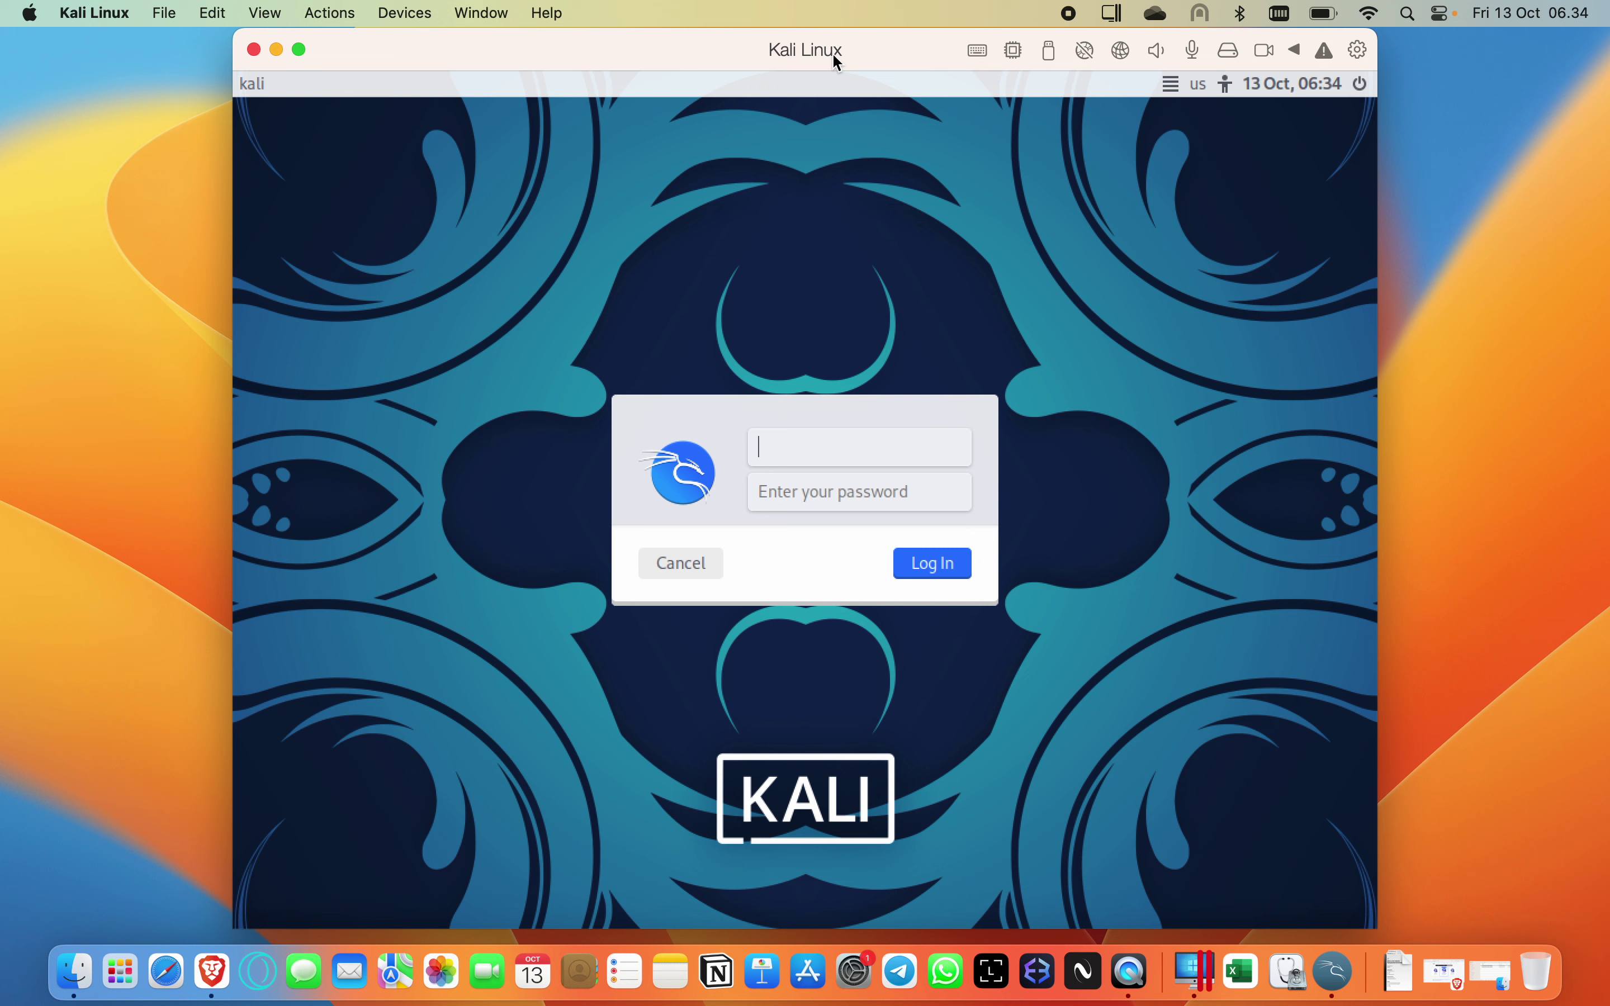
left_click(329, 13)
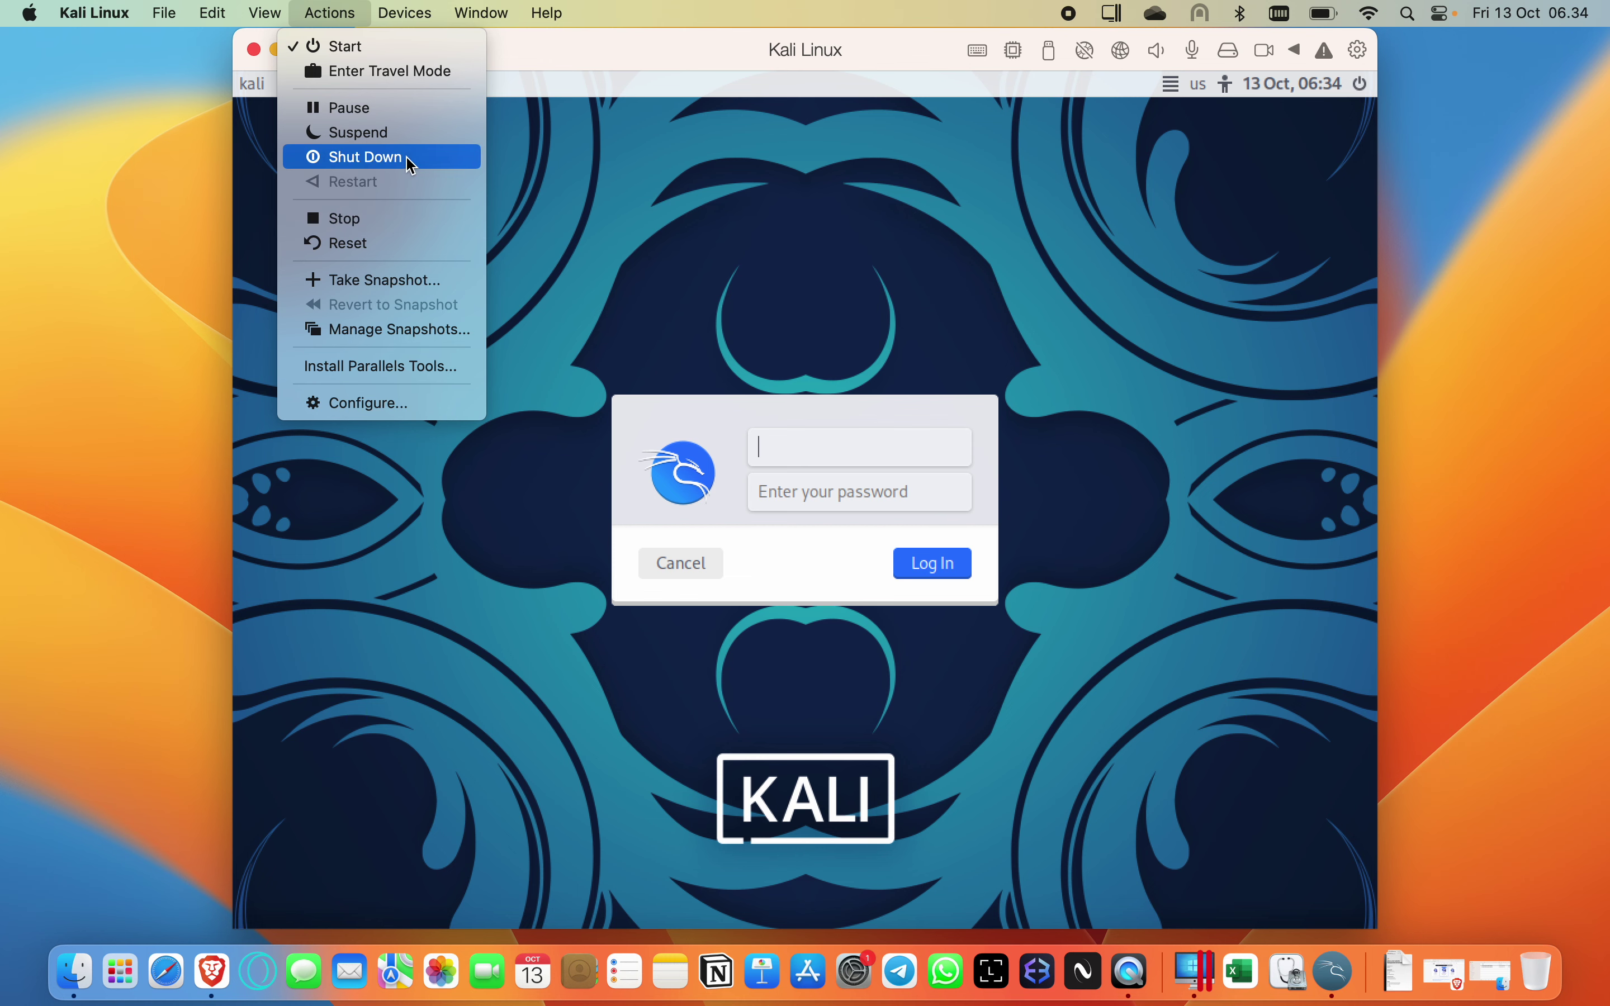
Shut down the Kali Linux VM, then start it again from Control Center.
left_click(413, 160)
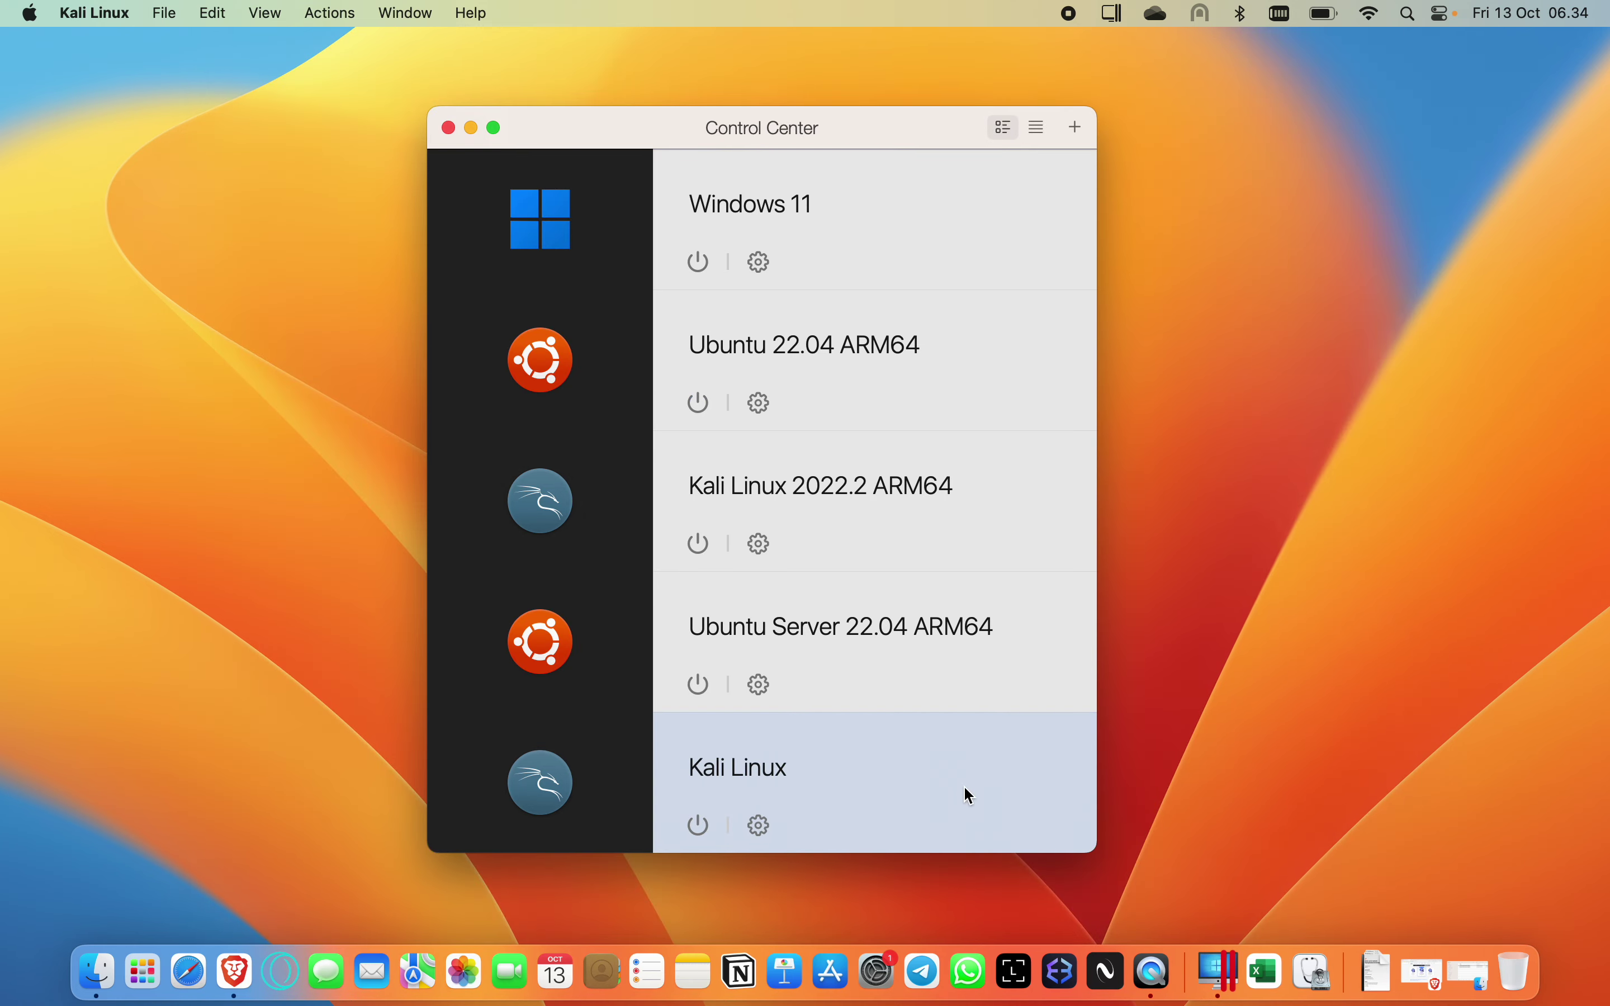
mouse_move(577, 795)
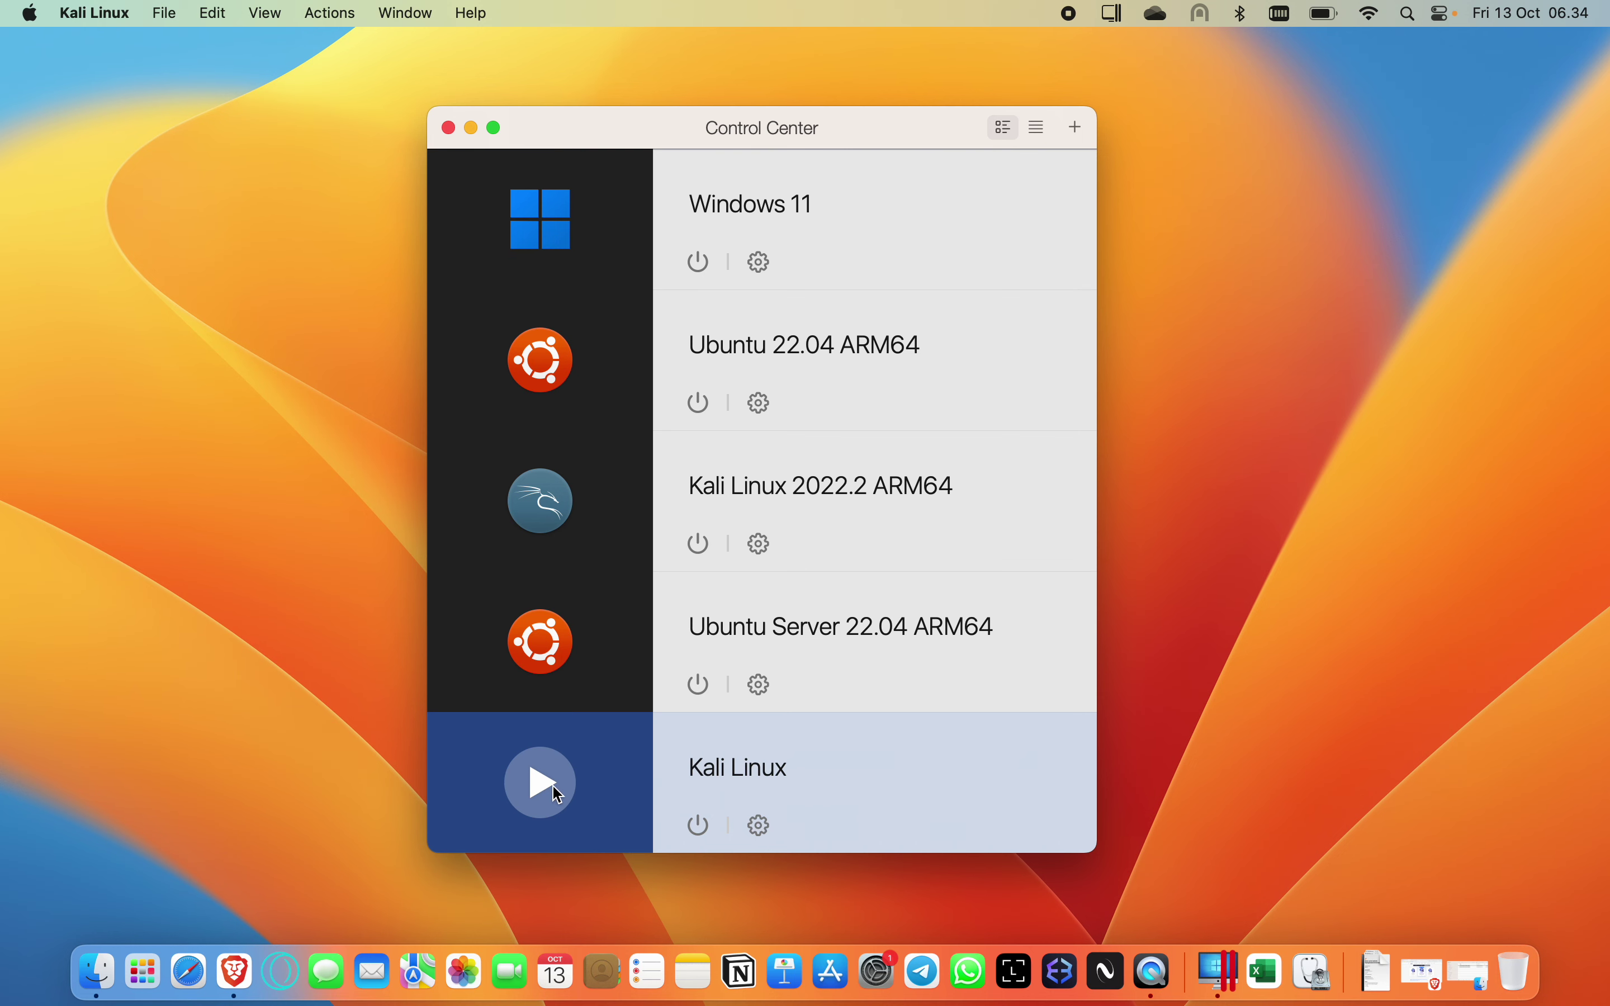
left_click(558, 795)
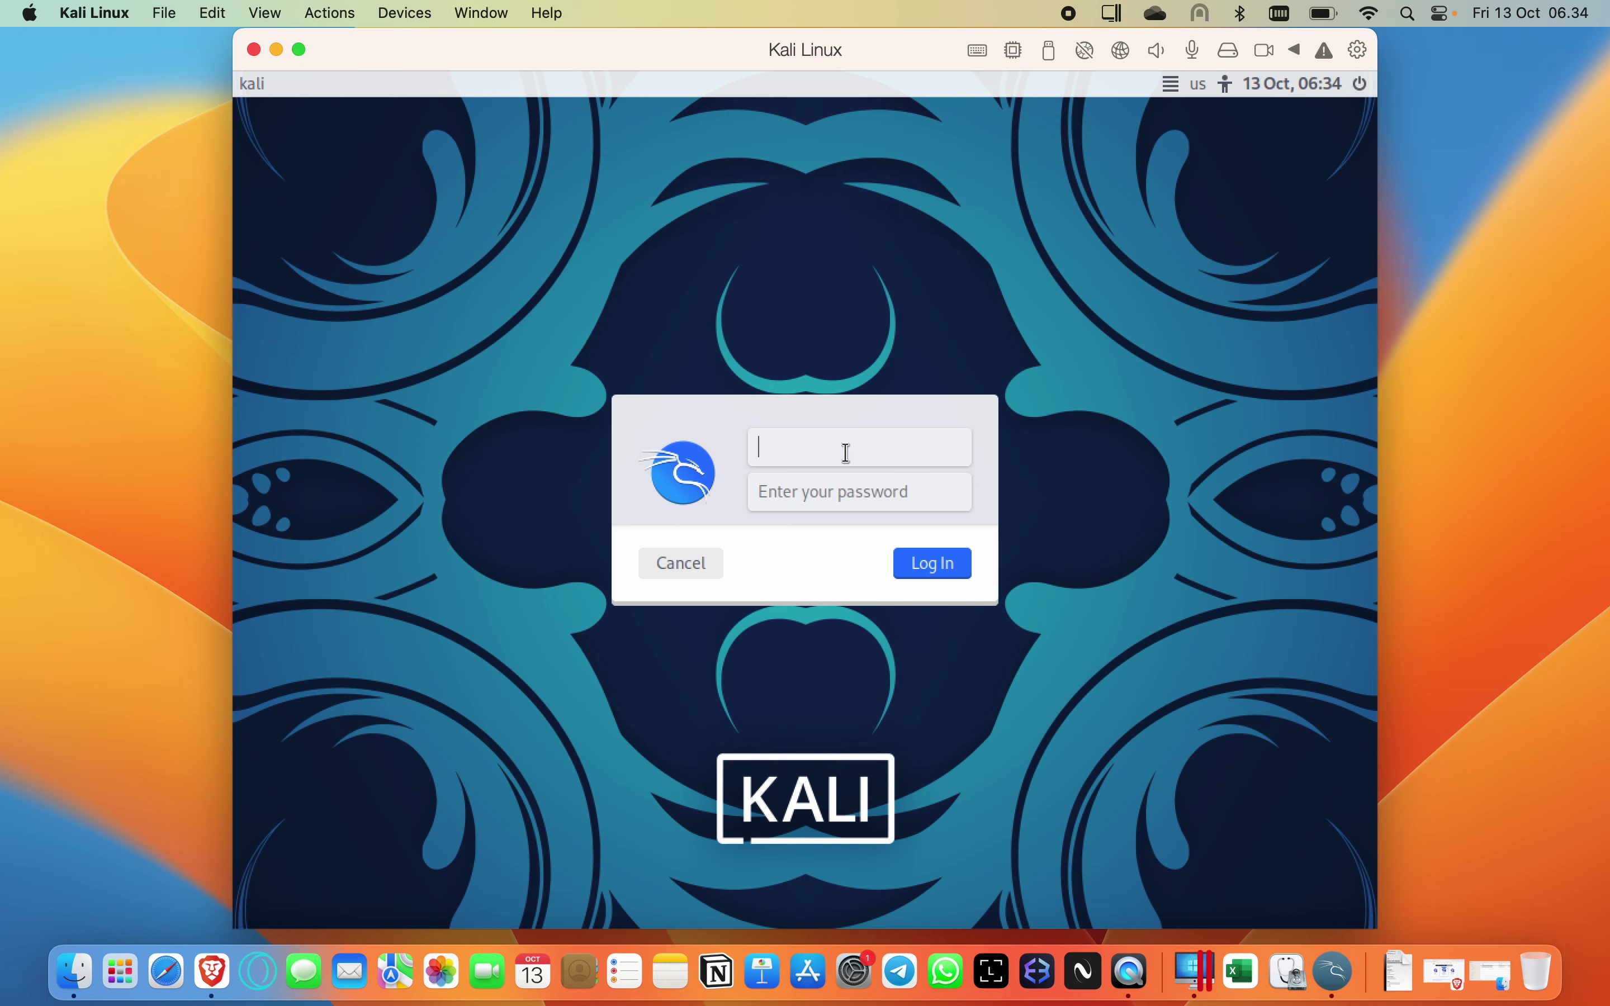
Log in to Kali with the account's username and password.
type("umam")
key("Tab")
type("•••••••")
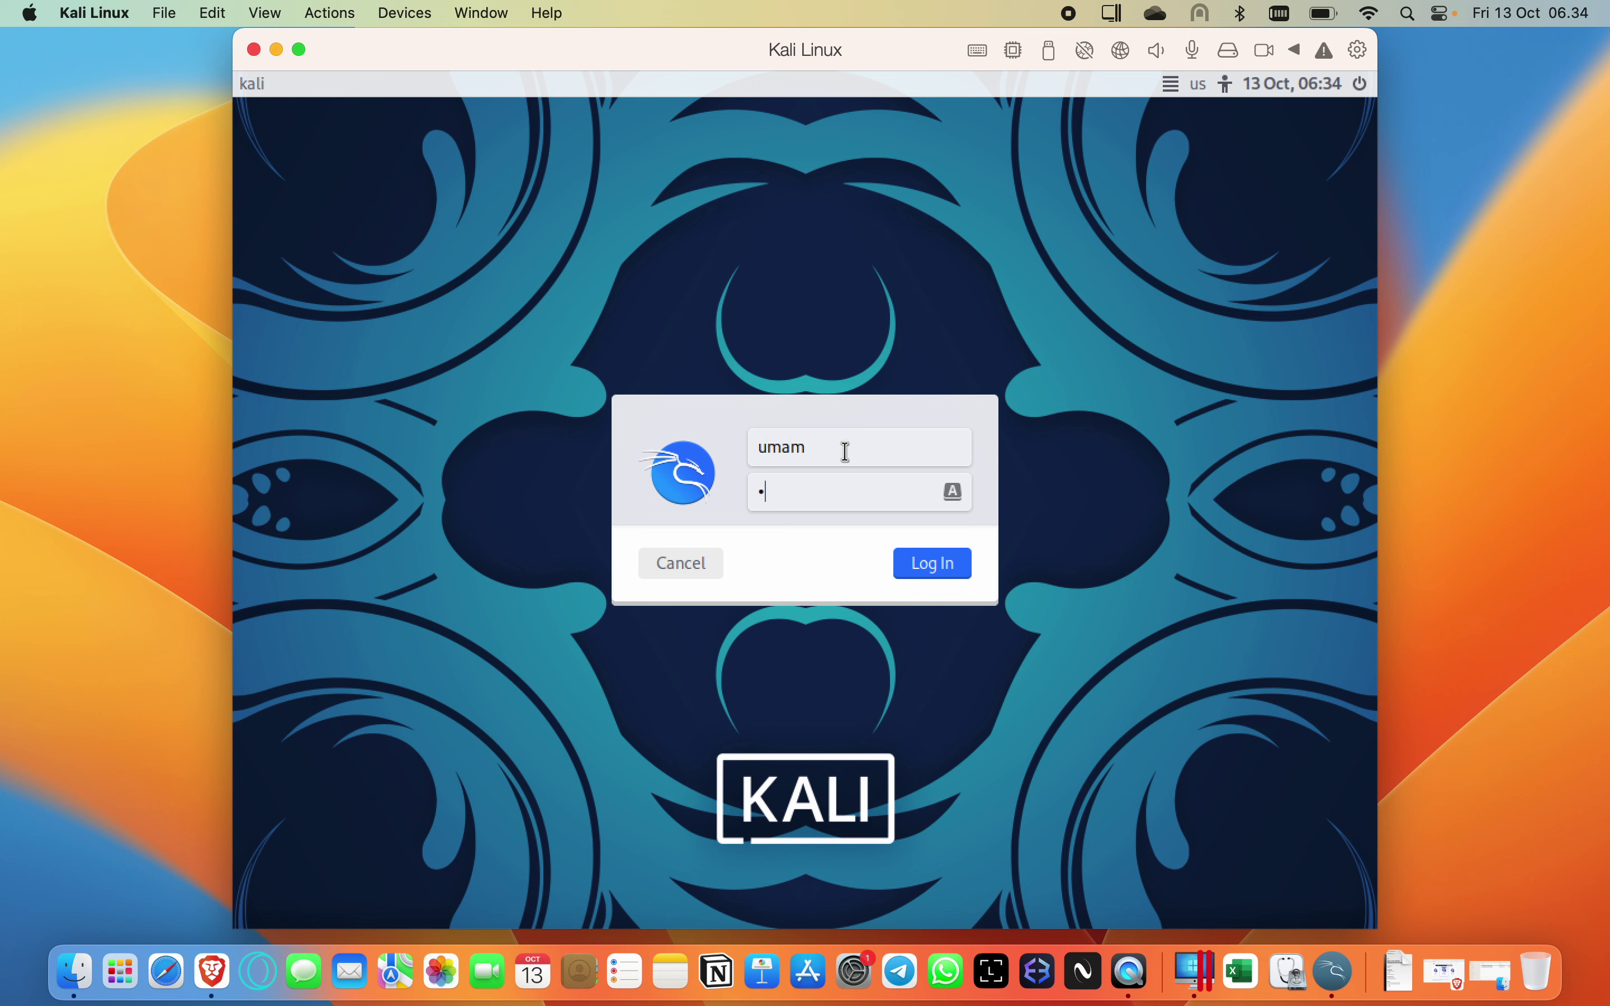
type("•")
key("Return")
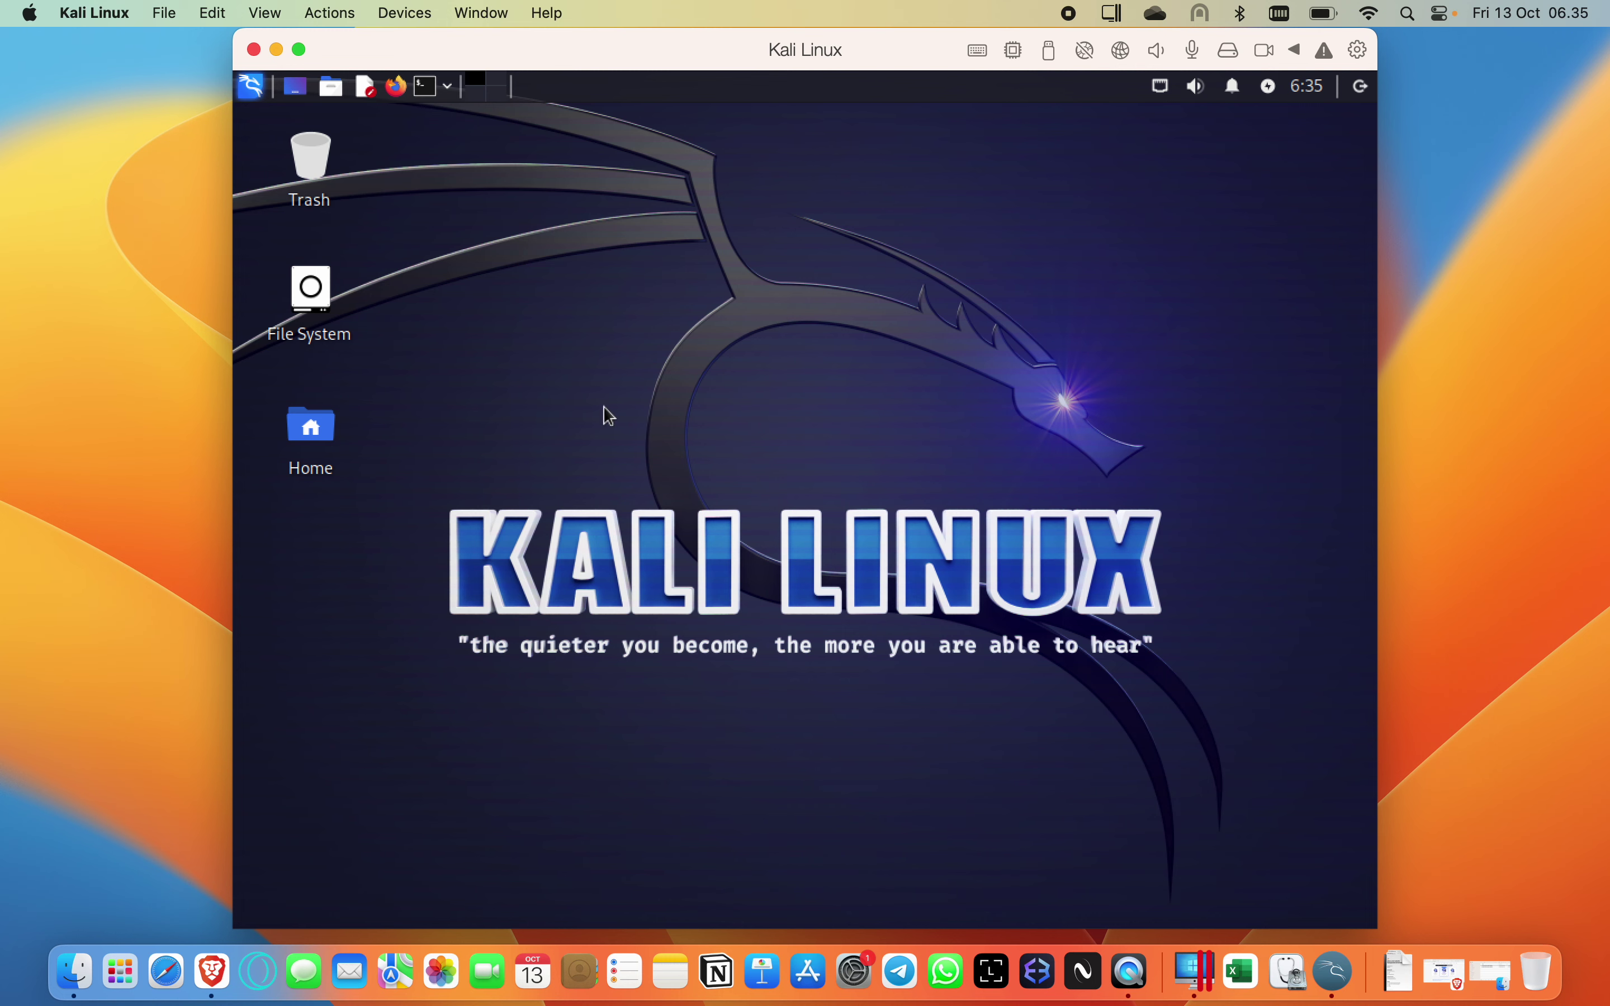
Browse and close the Kali applications menu, then choose Shut Down from the panel's log-out options.
left_click(251, 86)
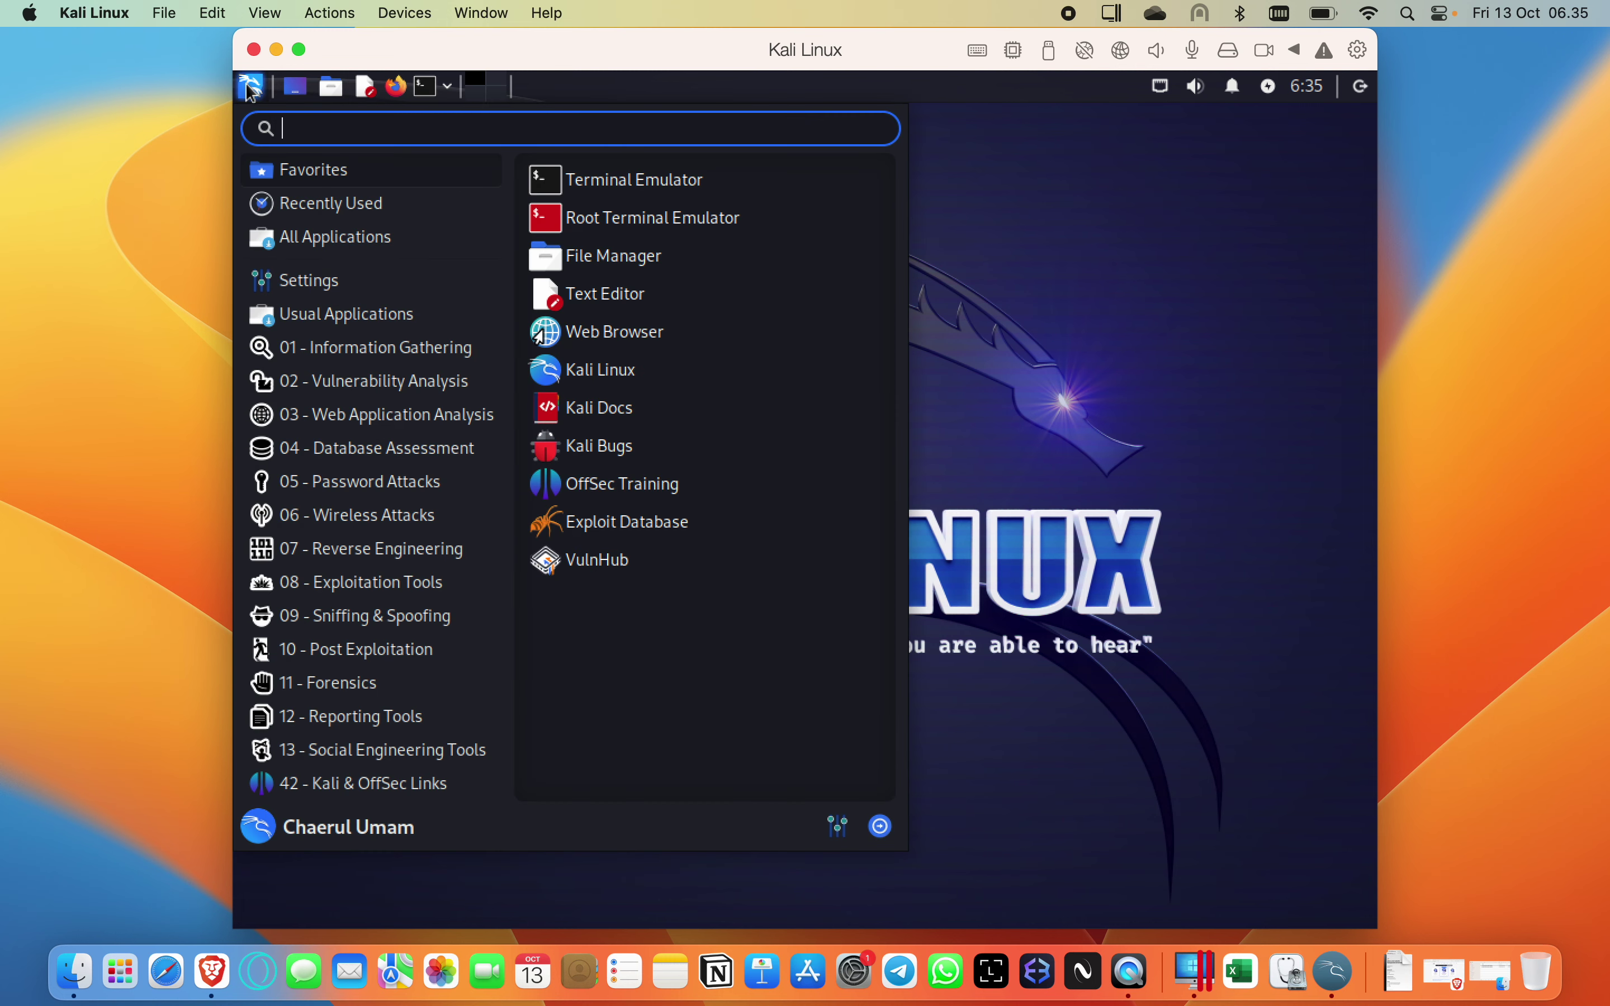
mouse_move(403, 576)
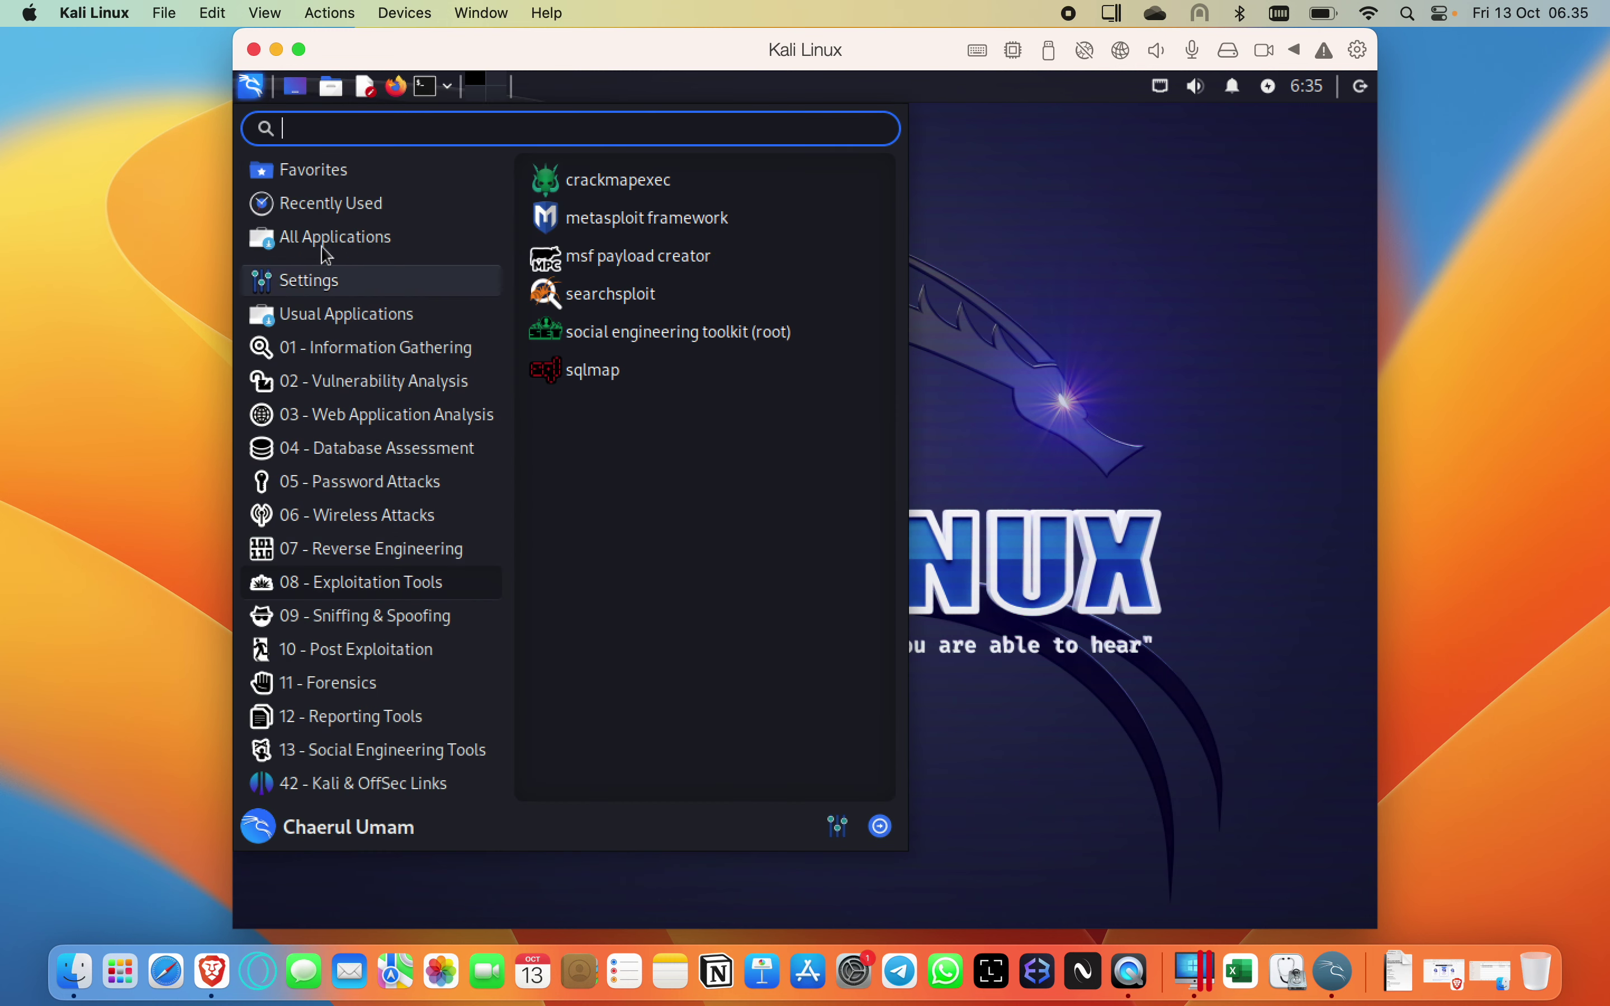
left_click(247, 89)
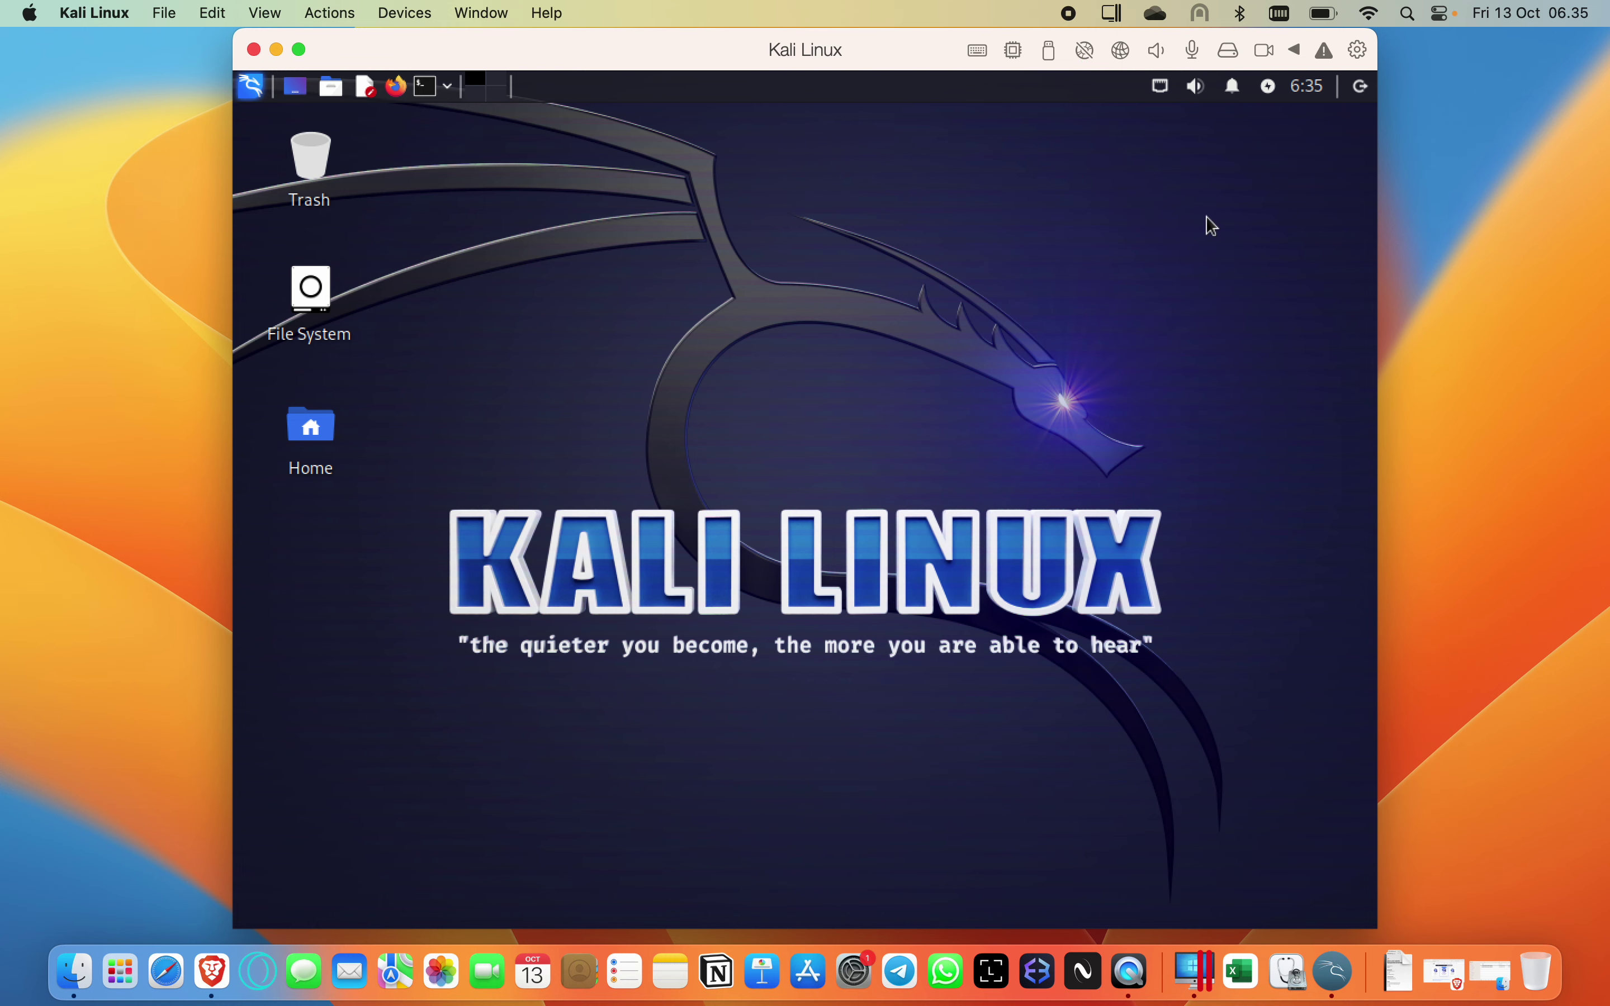
left_click(1361, 87)
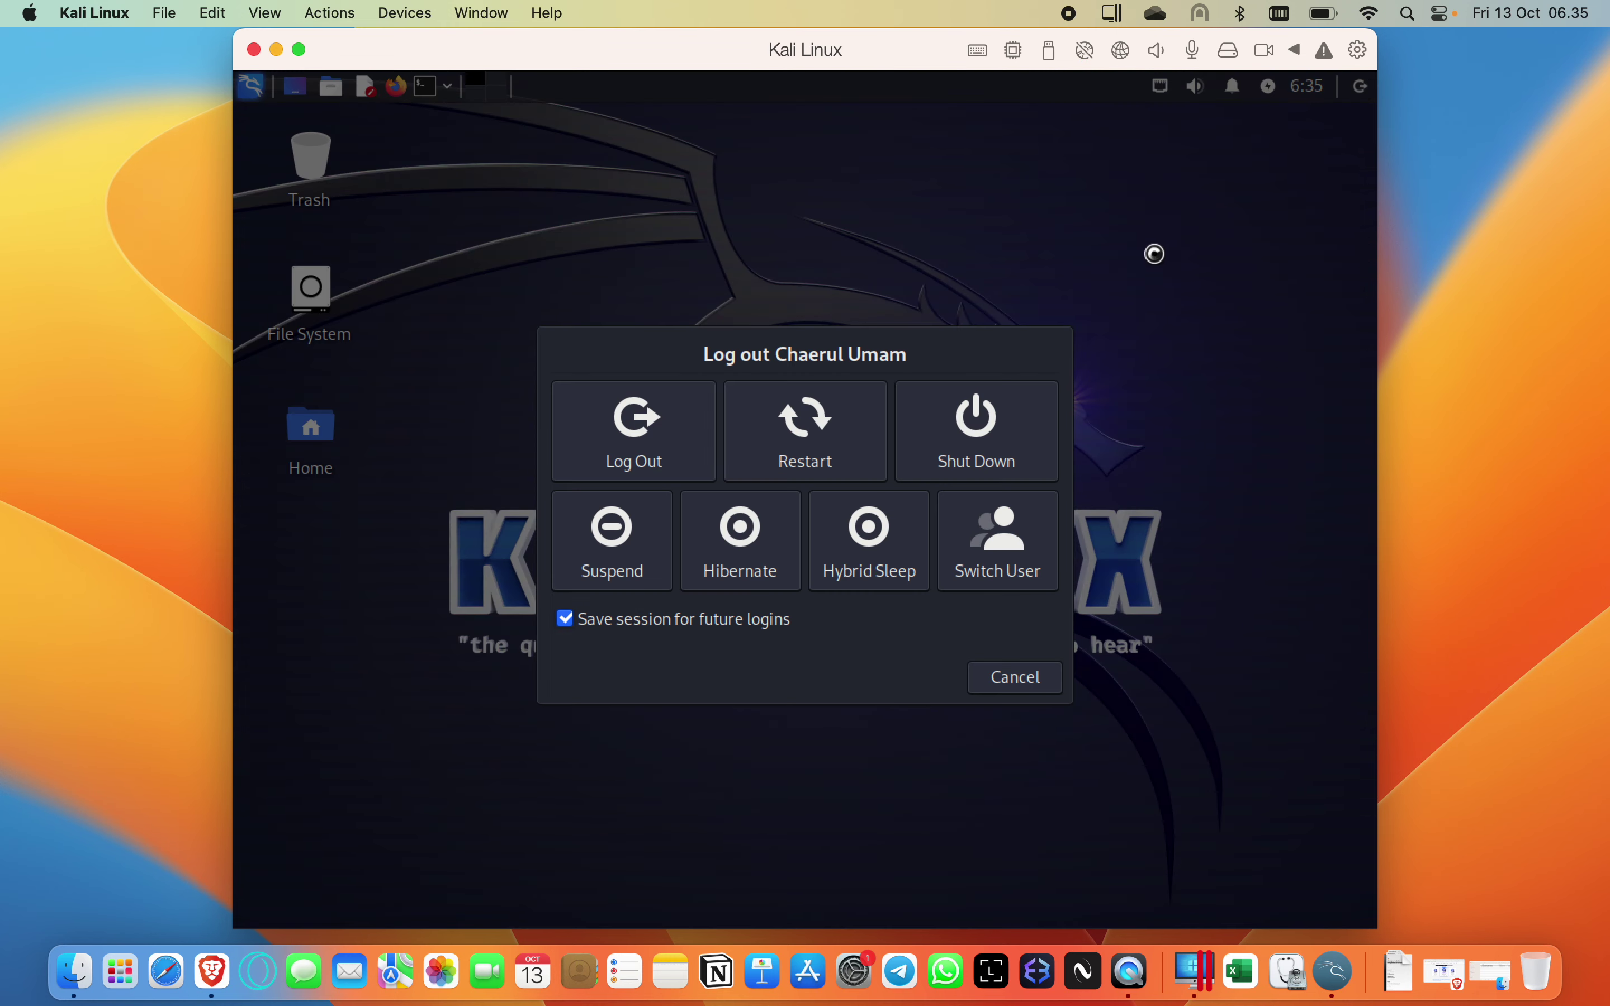
left_click(1005, 468)
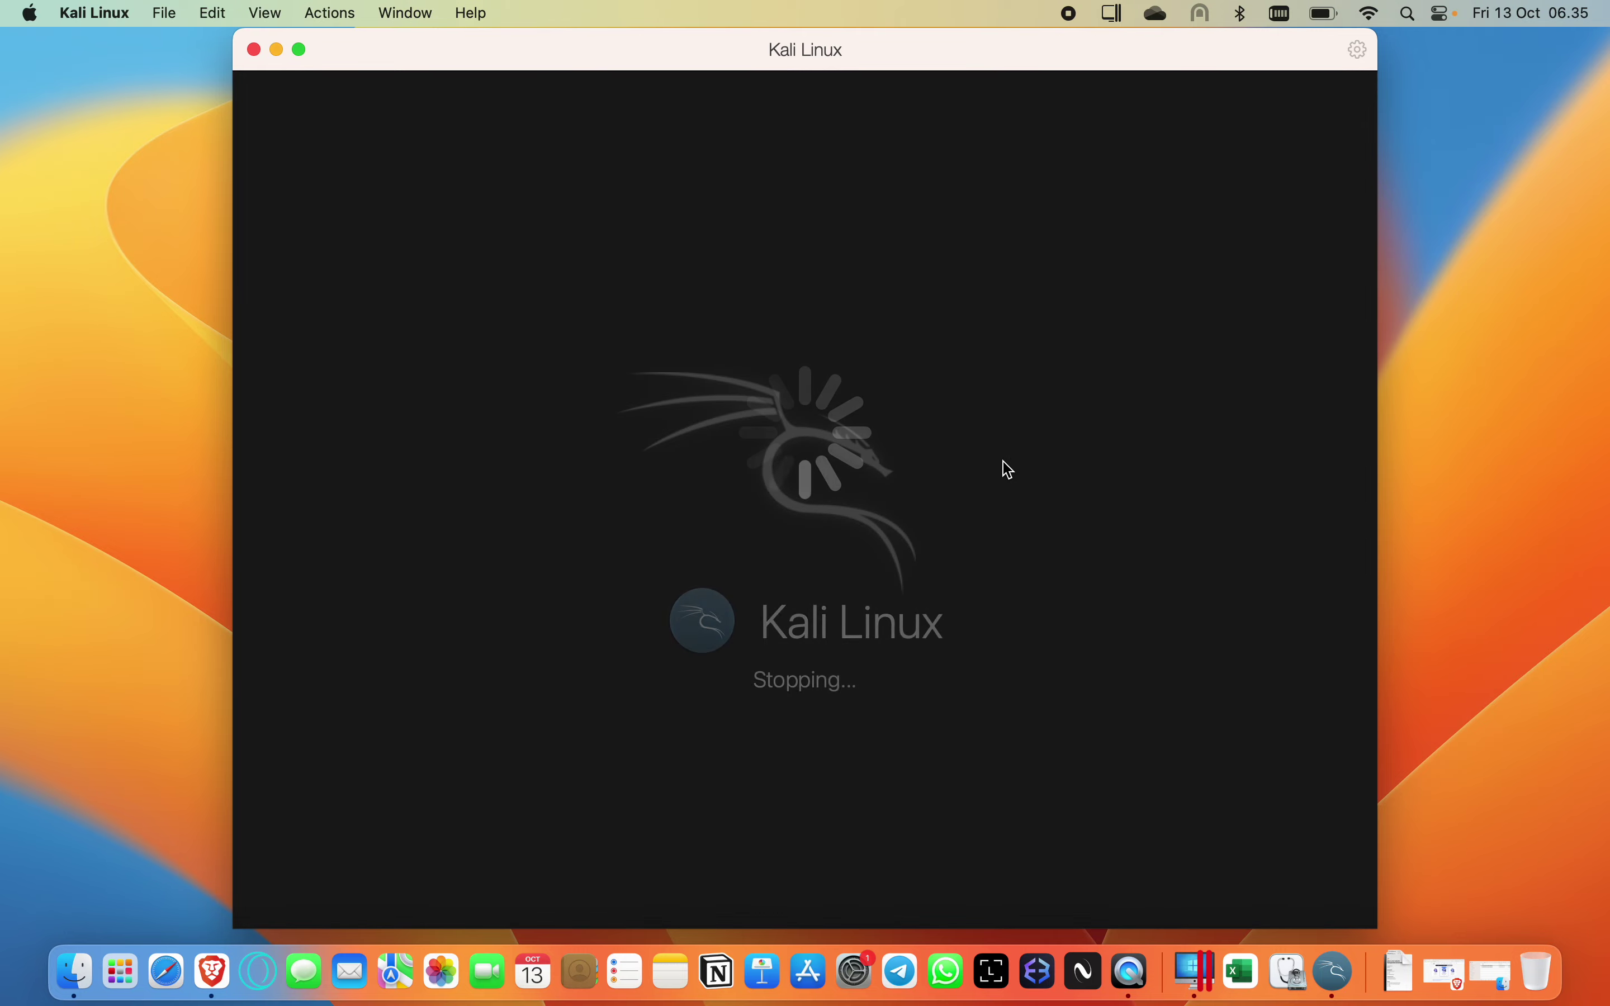